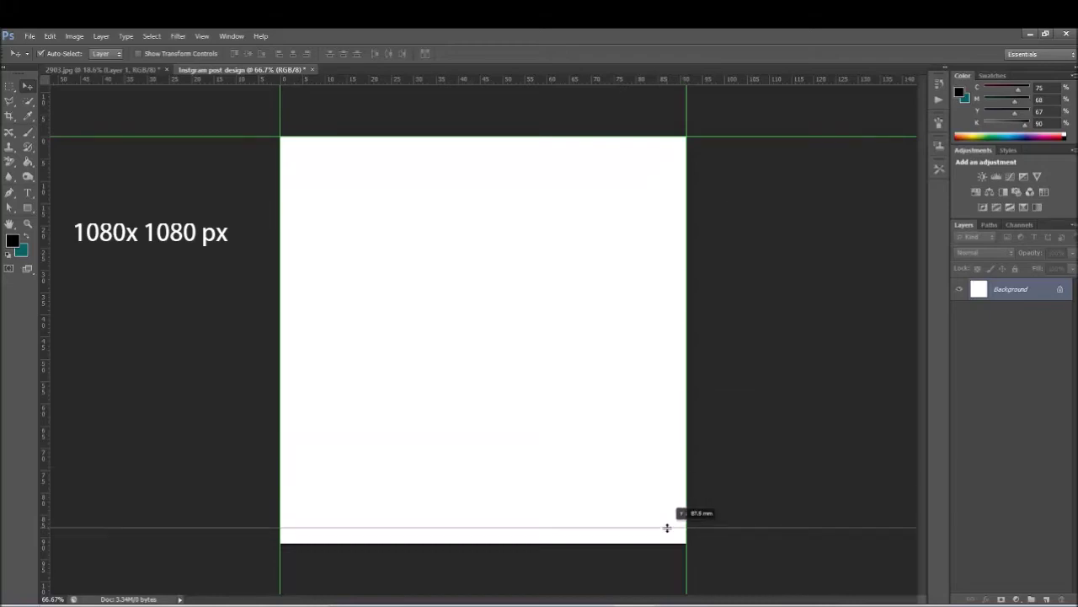
Step: Fit the canvas in view and add a light grey #9b9b9b solid colour fill layer
key(ctrl+0)
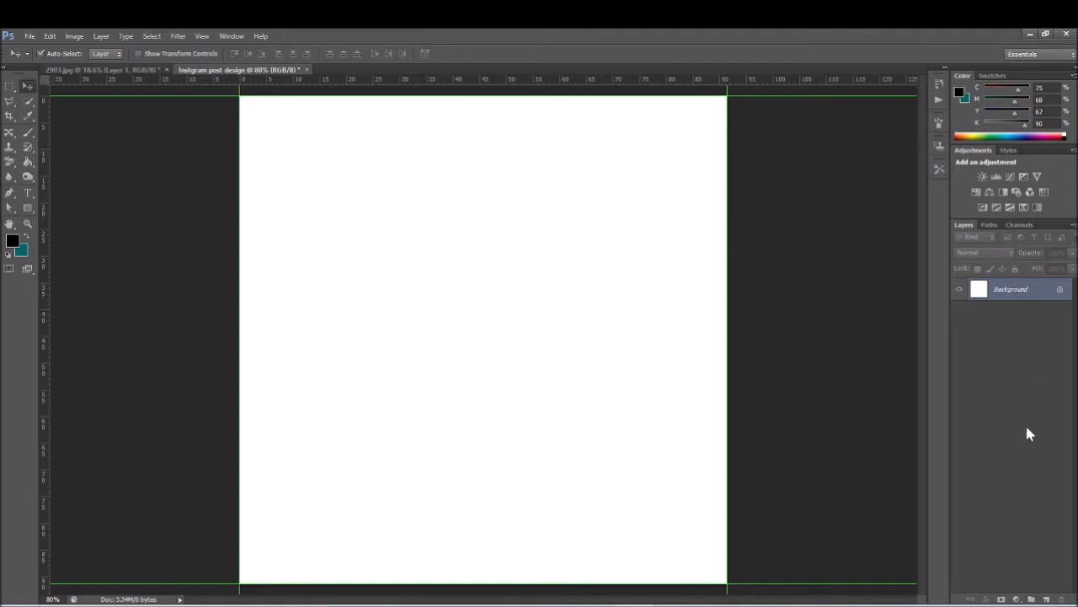
click(1016, 598)
click(1006, 261)
click(818, 240)
click(746, 184)
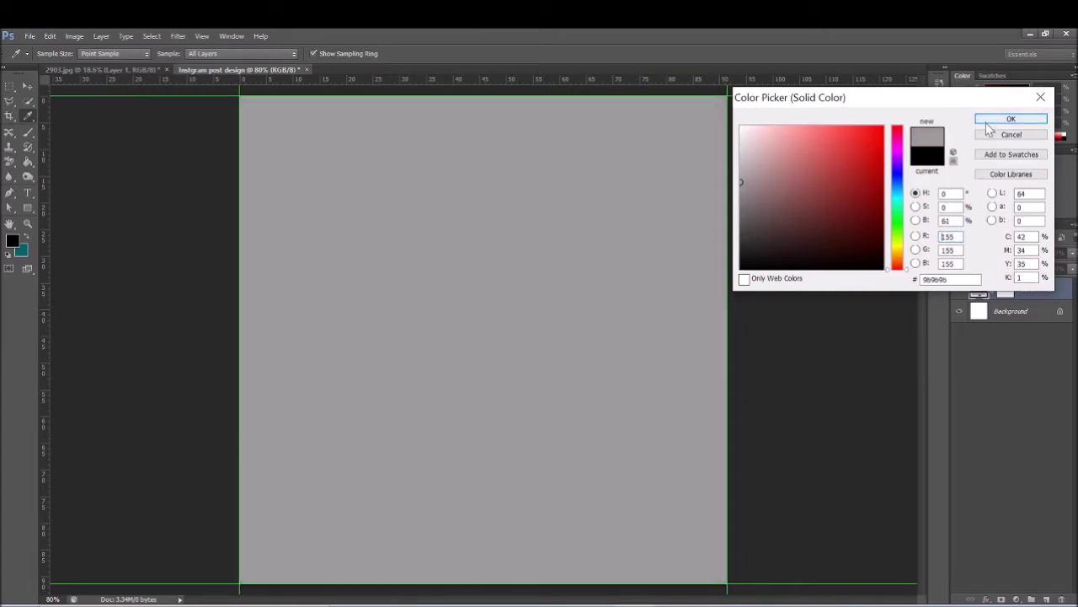
click(1010, 119)
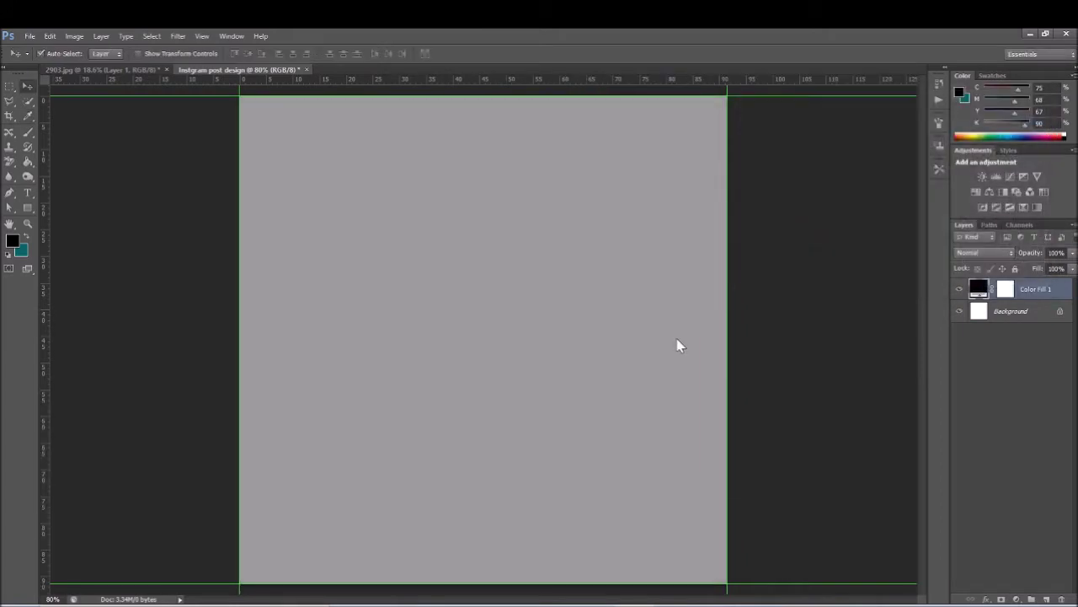
right_click(26, 214)
click(84, 228)
Step: Draw a black circle and move it up and left toward the canvas corner
drag(395, 262, 497, 364)
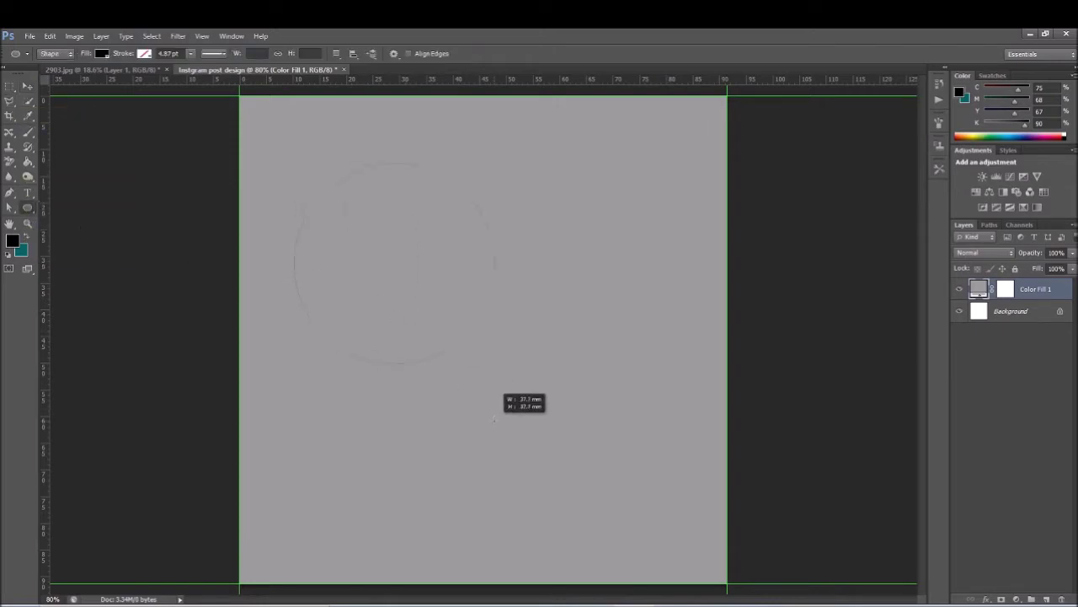
drag(494, 417, 570, 529)
click(27, 88)
drag(513, 322, 493, 264)
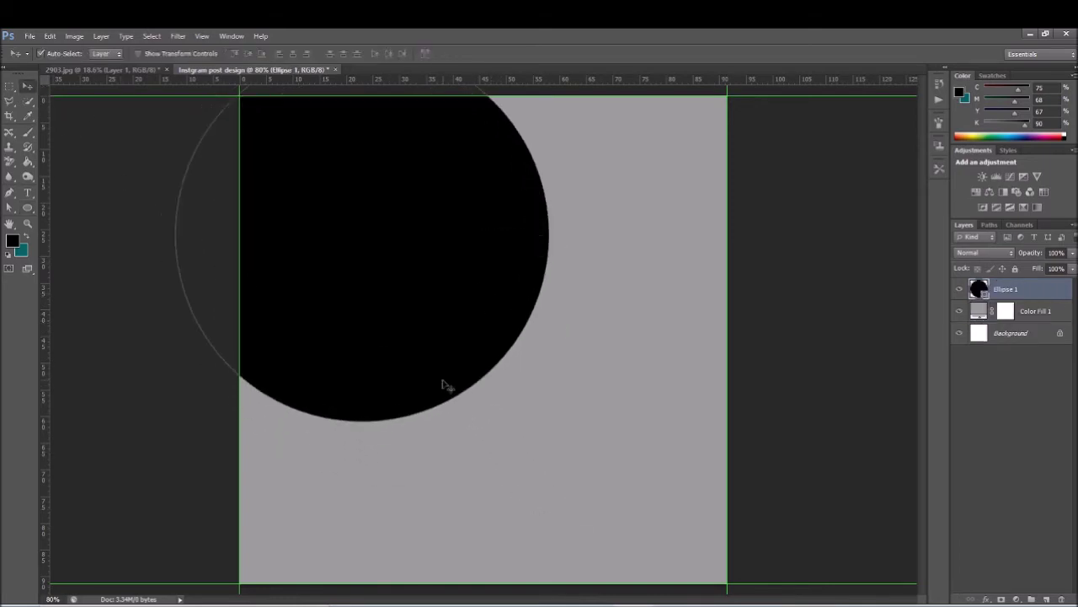
Step: Stretch the ellipse to about 110% width and 124% height, spilling off the top-left
key(ctrl+t)
drag(362, 419, 361, 510)
drag(403, 378, 413, 378)
drag(186, 278, 153, 278)
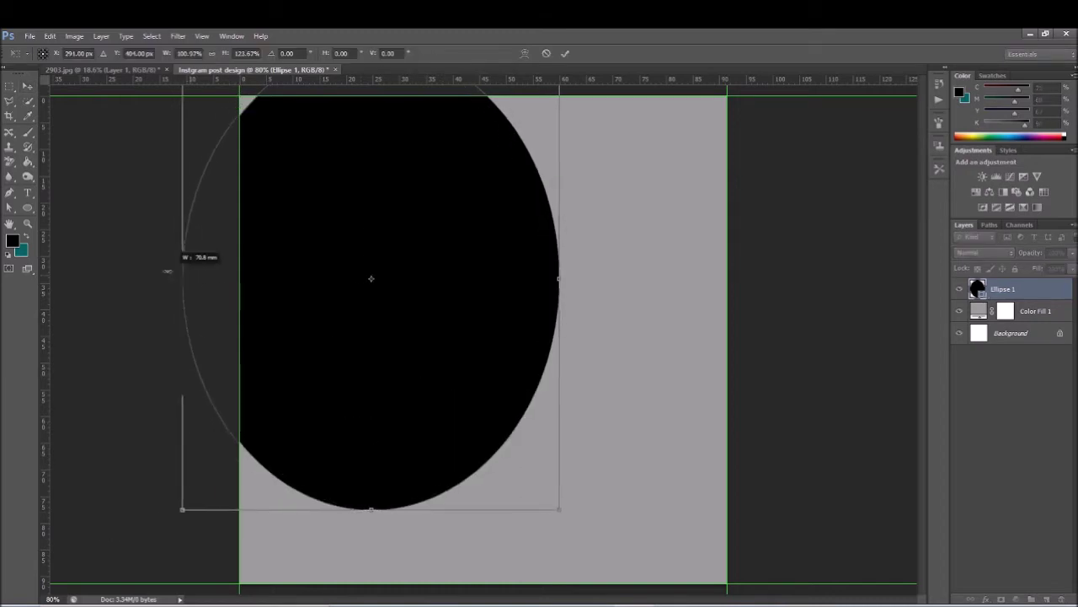
drag(433, 238, 443, 219)
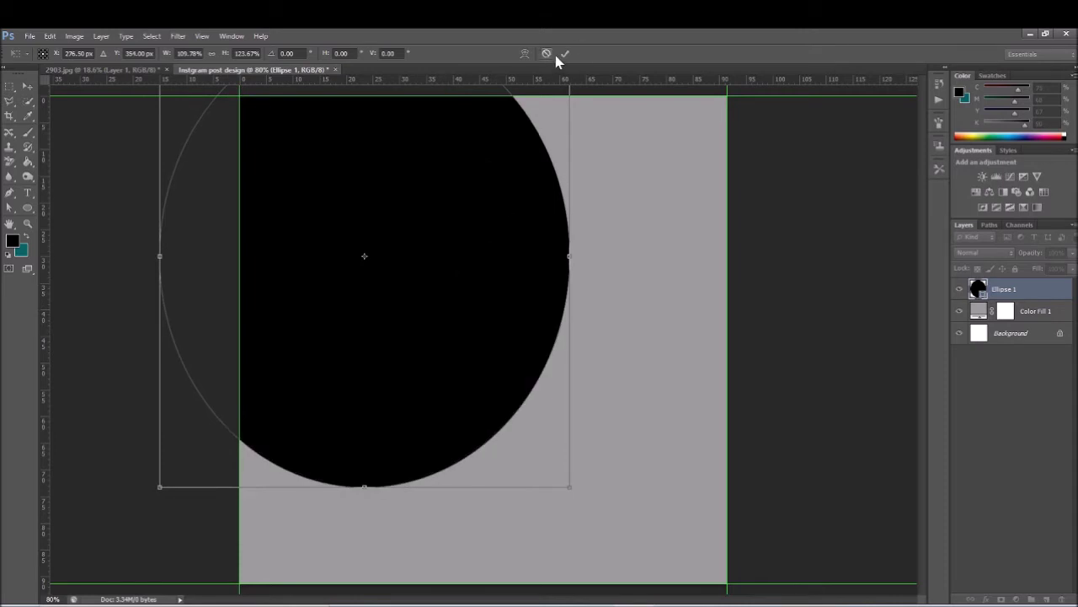
click(564, 53)
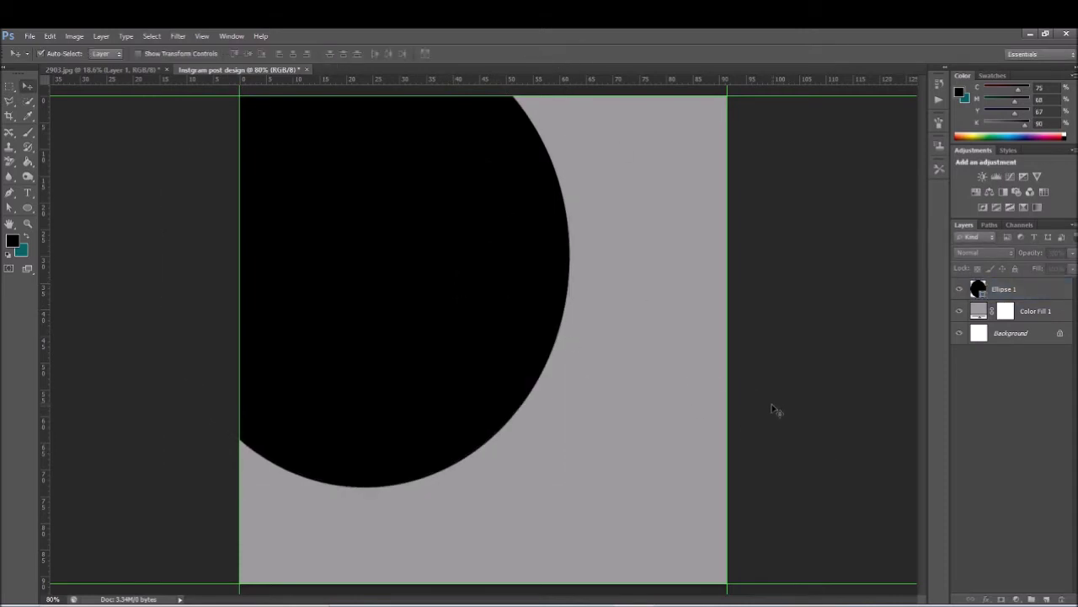
click(563, 270)
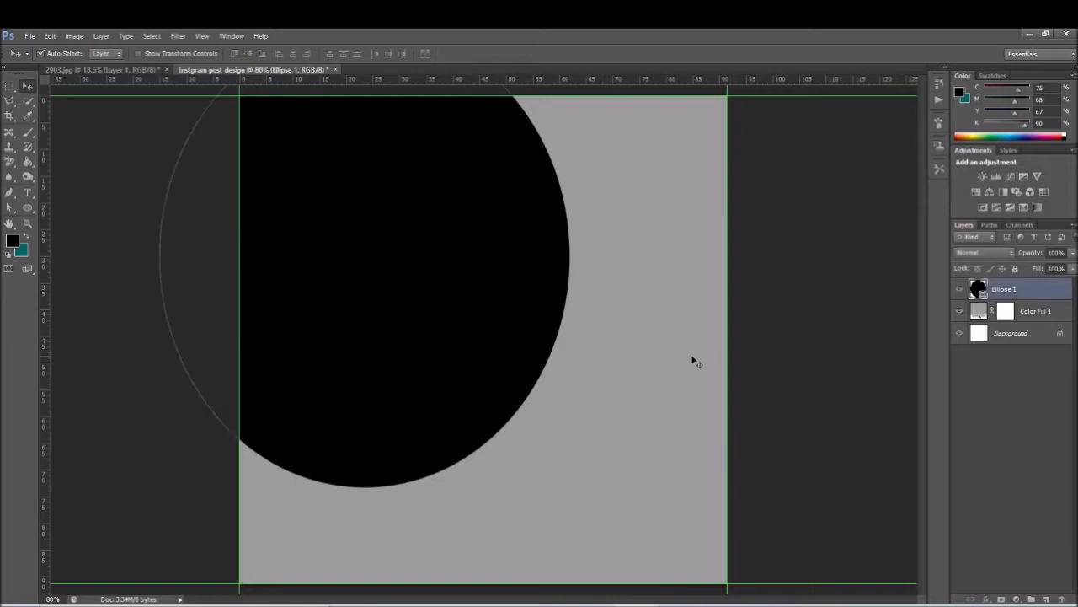
Step: Duplicate the ellipse, recolour the lower copy ff0000 and enlarge it slightly
key(ctrl+j)
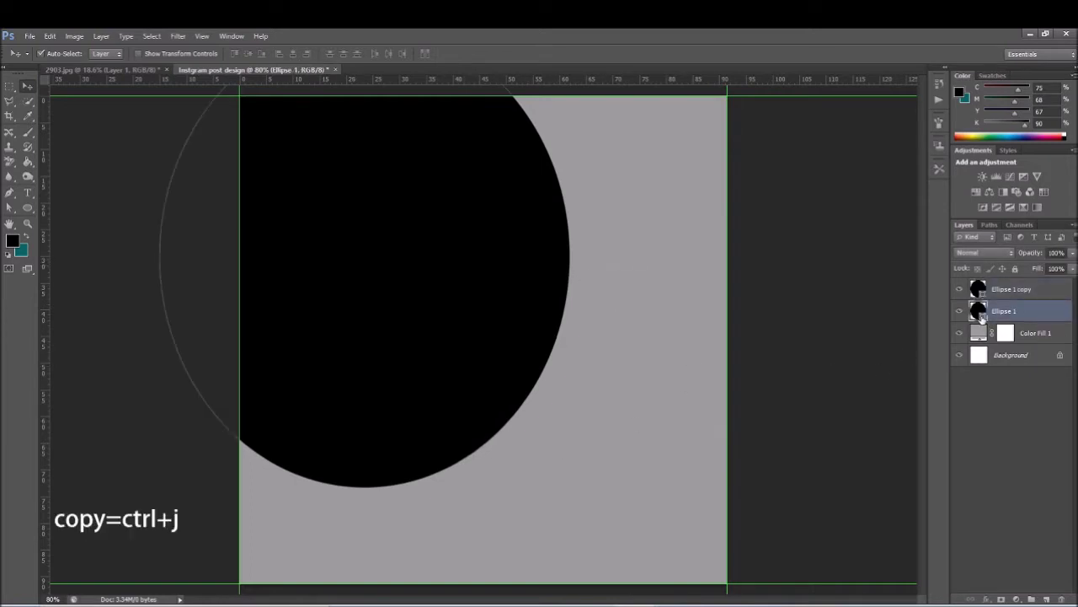
double_click(978, 311)
text(ff0000)
click(1007, 123)
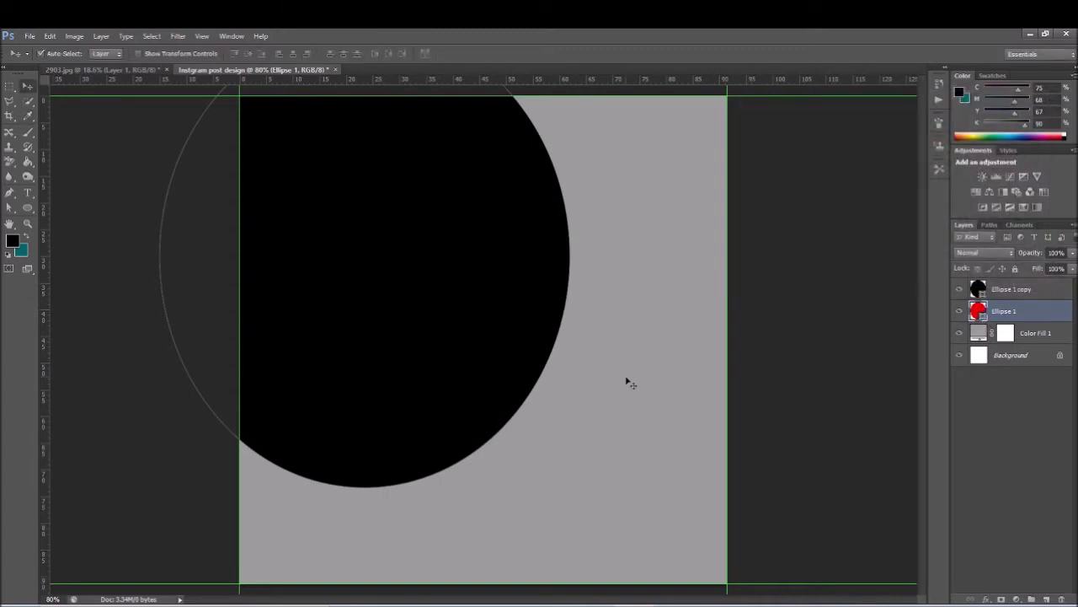
key(ctrl+t)
drag(571, 490, 594, 496)
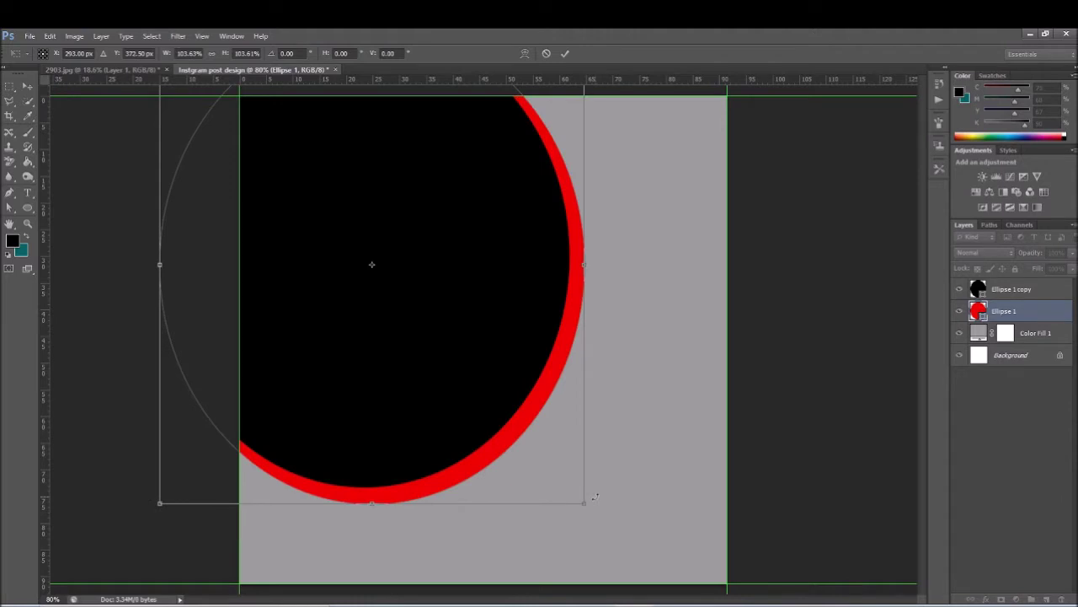
click(564, 53)
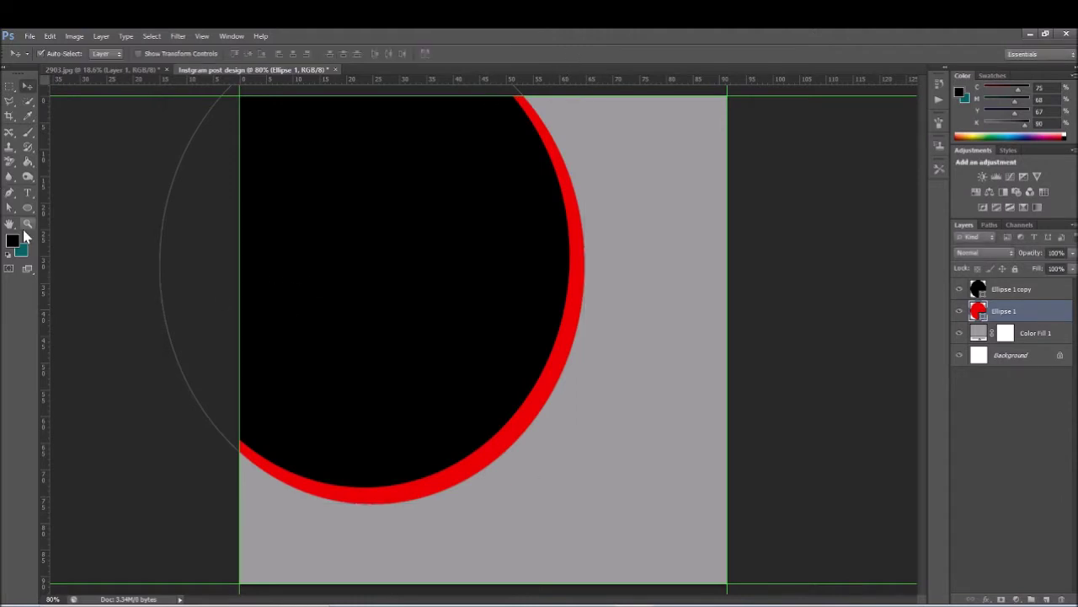
Step: Give the red ellipse a red stroke, no fill, and a thinner outline
click(144, 54)
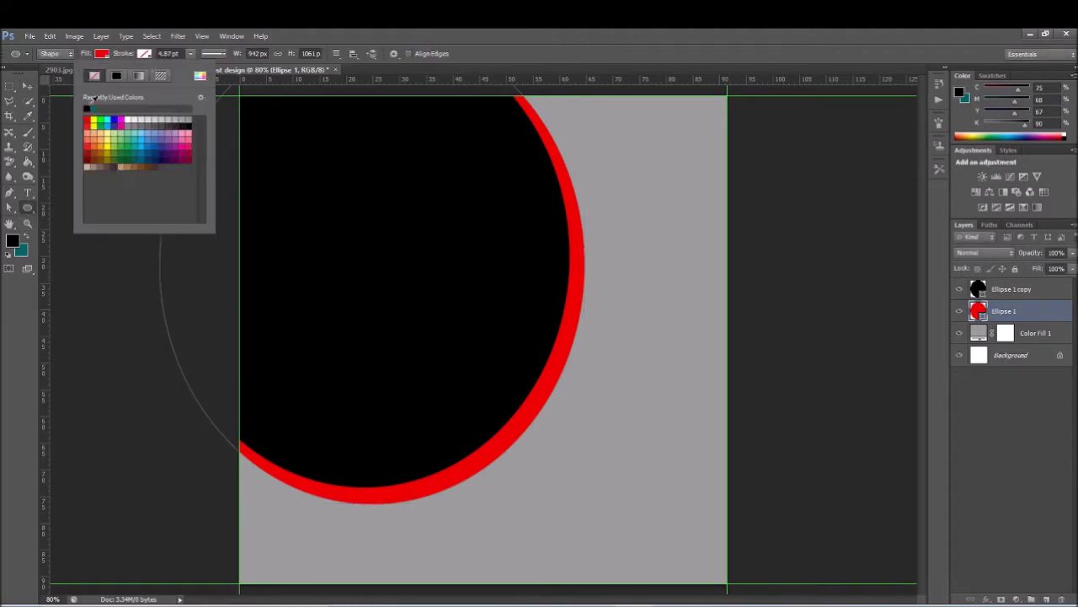
click(91, 120)
click(101, 53)
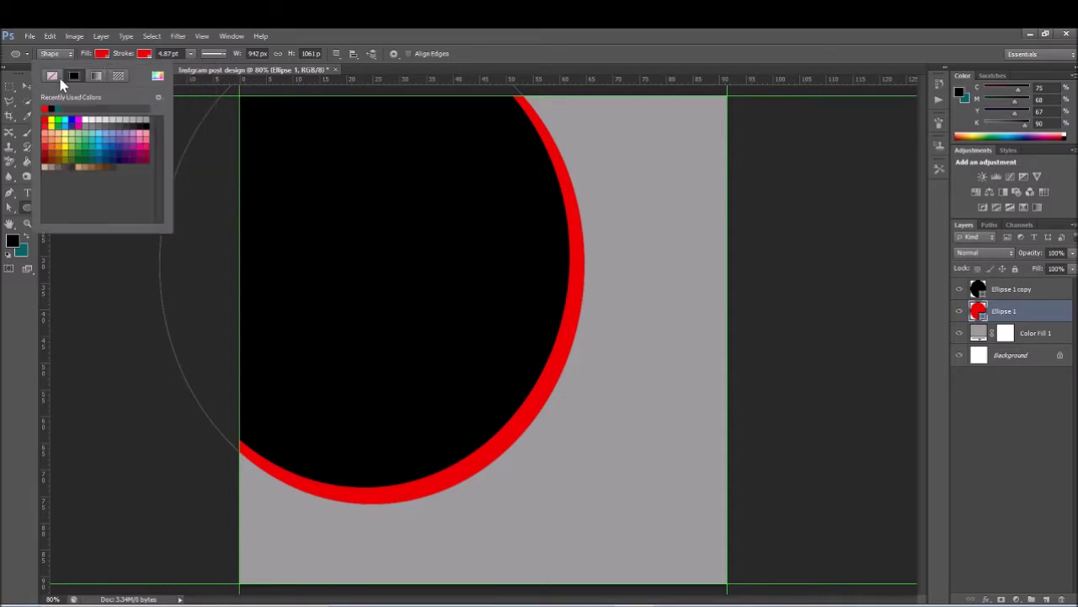
click(52, 77)
click(193, 54)
drag(191, 68, 191, 72)
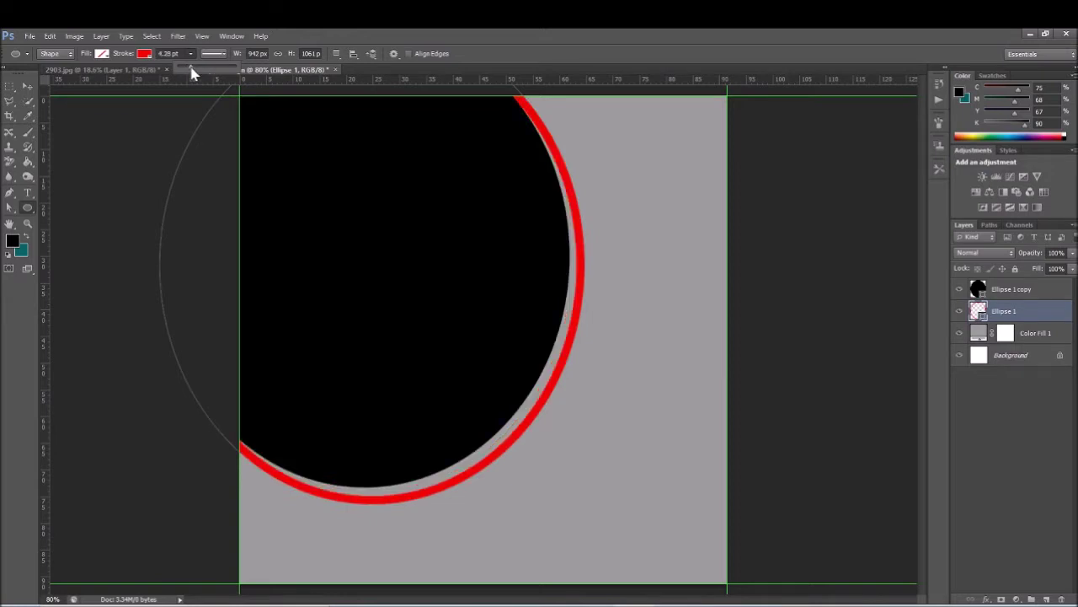
Step: Reduce the red ring's outline width even further
click(28, 86)
click(70, 202)
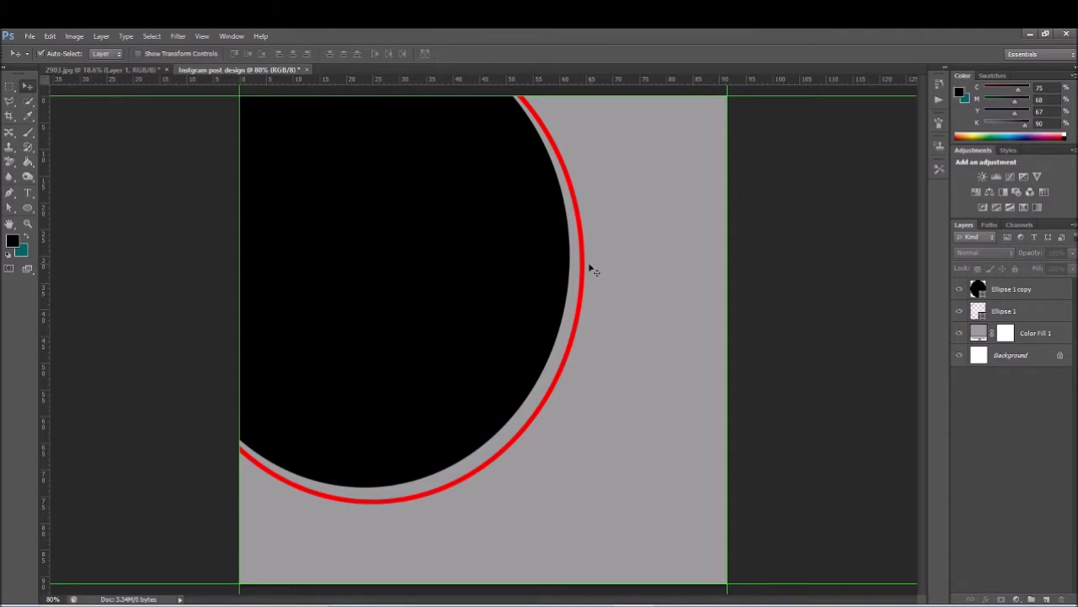
click(581, 306)
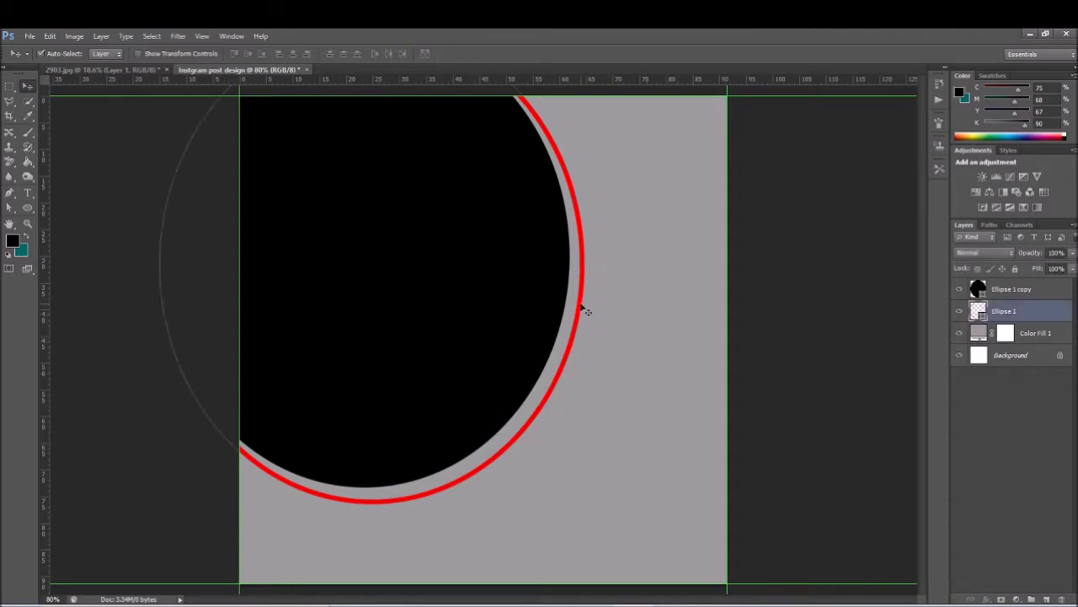
click(28, 207)
click(191, 53)
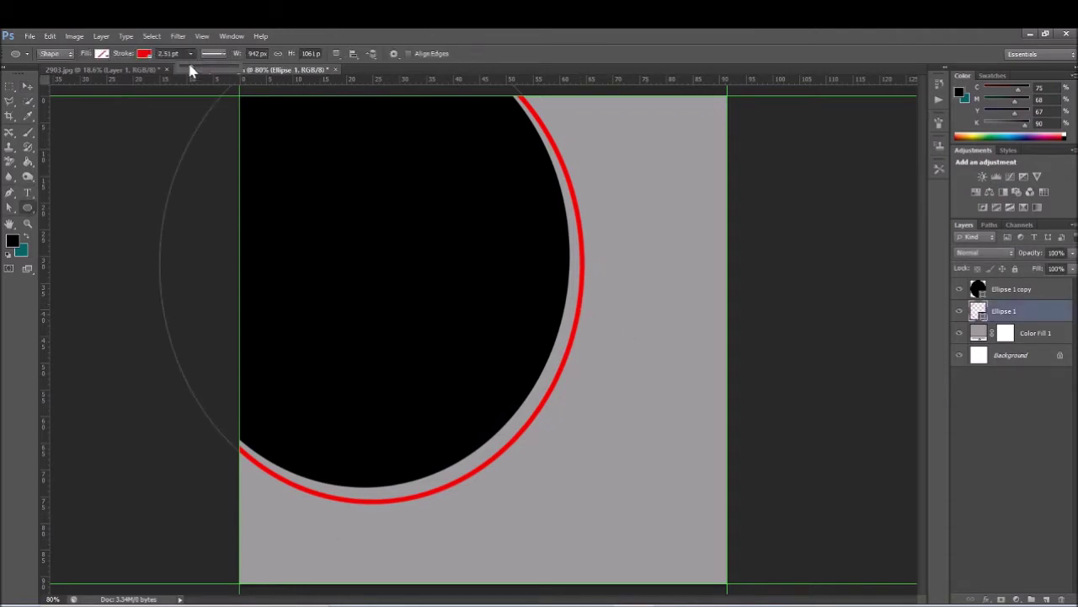
drag(190, 71, 193, 67)
Step: Add a new empty layer above the top black ellipse layer
click(28, 87)
click(84, 222)
click(586, 240)
click(118, 334)
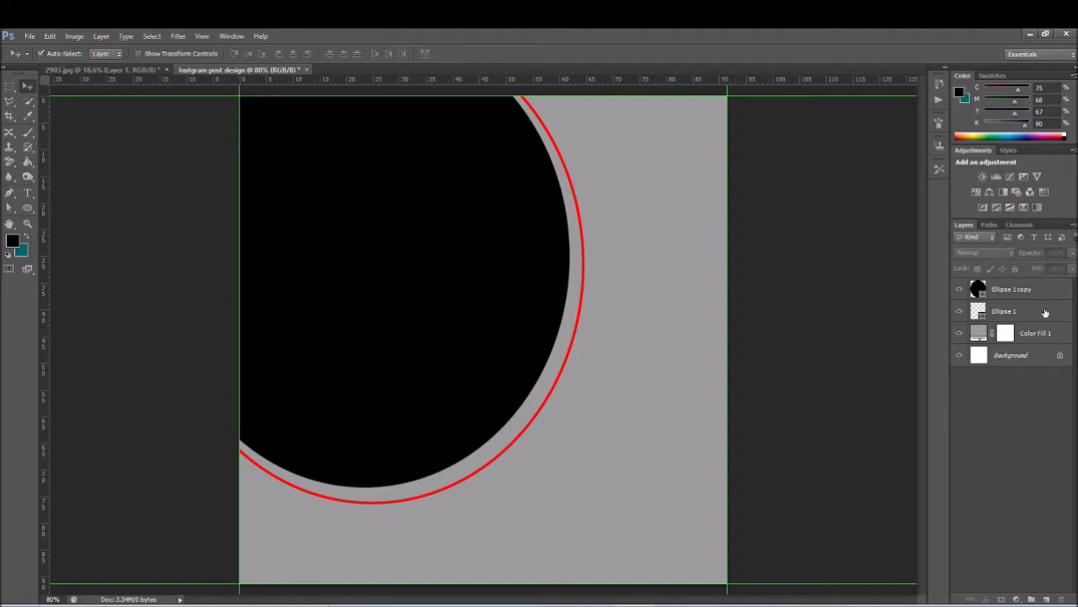
click(1036, 286)
click(1046, 599)
click(10, 193)
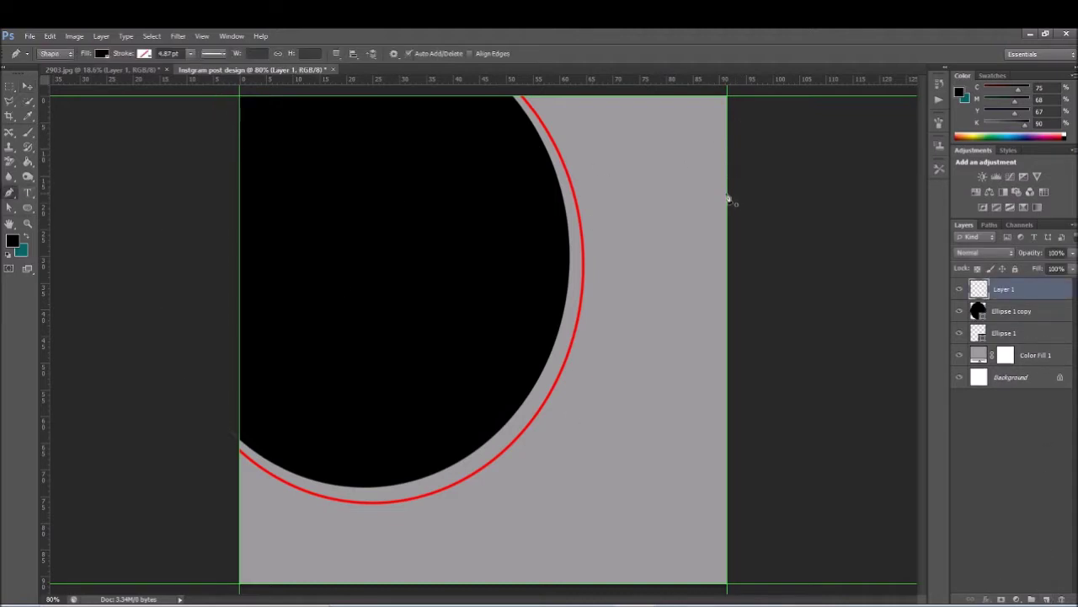
Step: Draw a pen shape over the top-right corner with its lower edge curving beside the circle
scroll(729, 200, up, 1)
scroll(710, 149, up, 2)
click(726, 312)
click(727, 147)
mouse_move(453, 145)
mouse_down()
mouse_move(474, 216)
mouse_move(517, 294)
mouse_up()
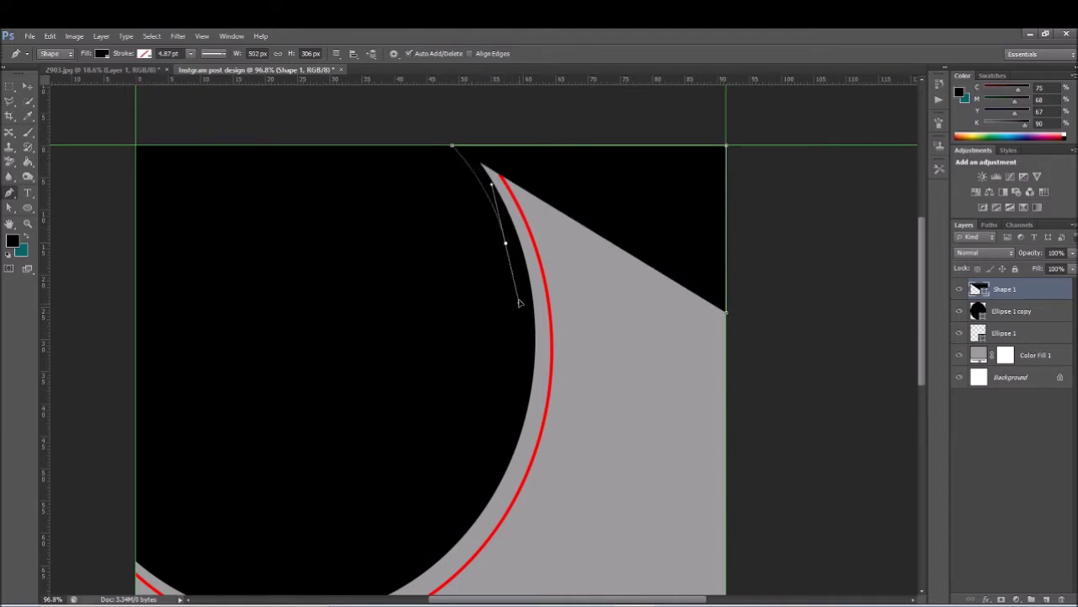
alt+click(505, 243)
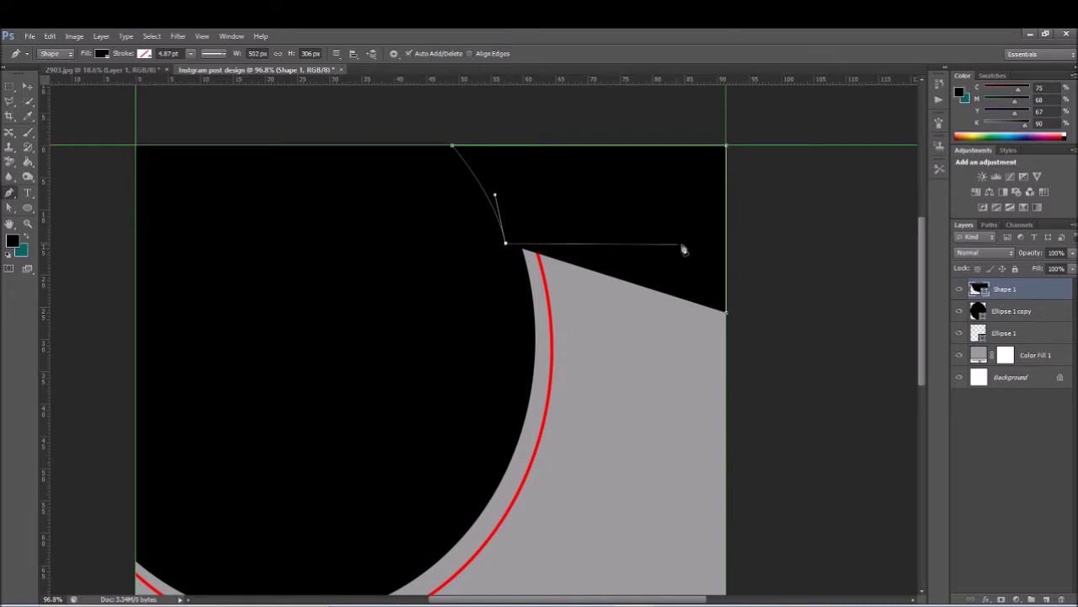
drag(727, 312, 844, 488)
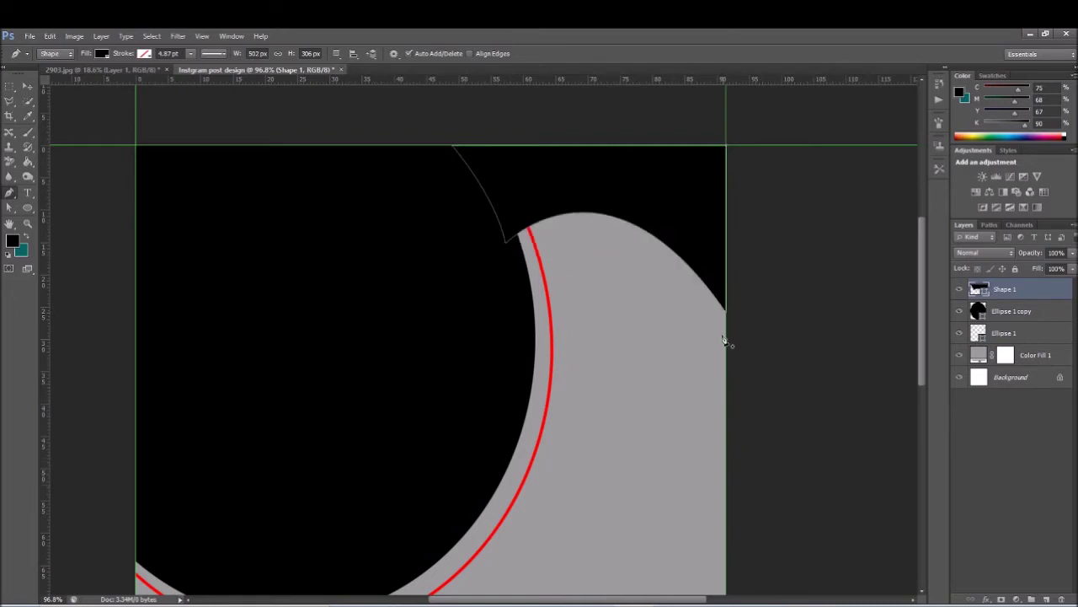
Step: Fill the Shape 1 corner shape with red
click(27, 86)
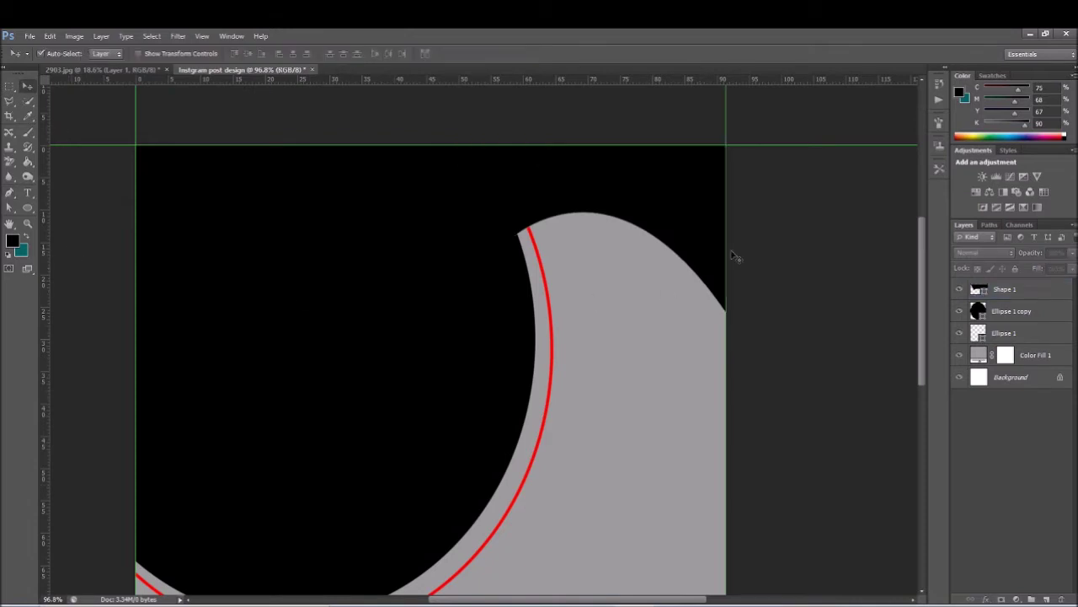
double_click(978, 289)
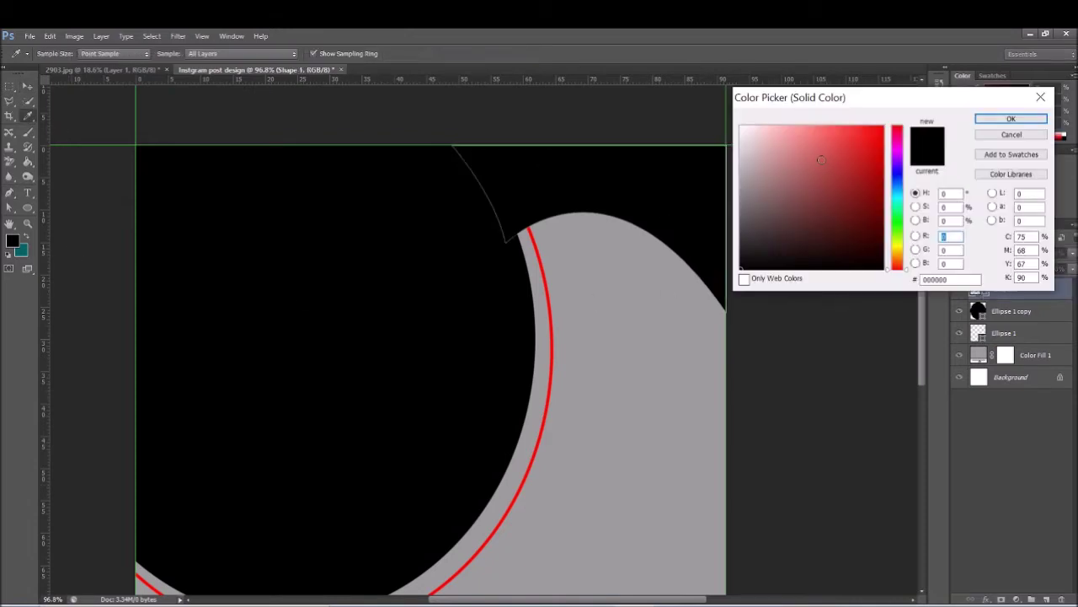
click(882, 134)
key(Return)
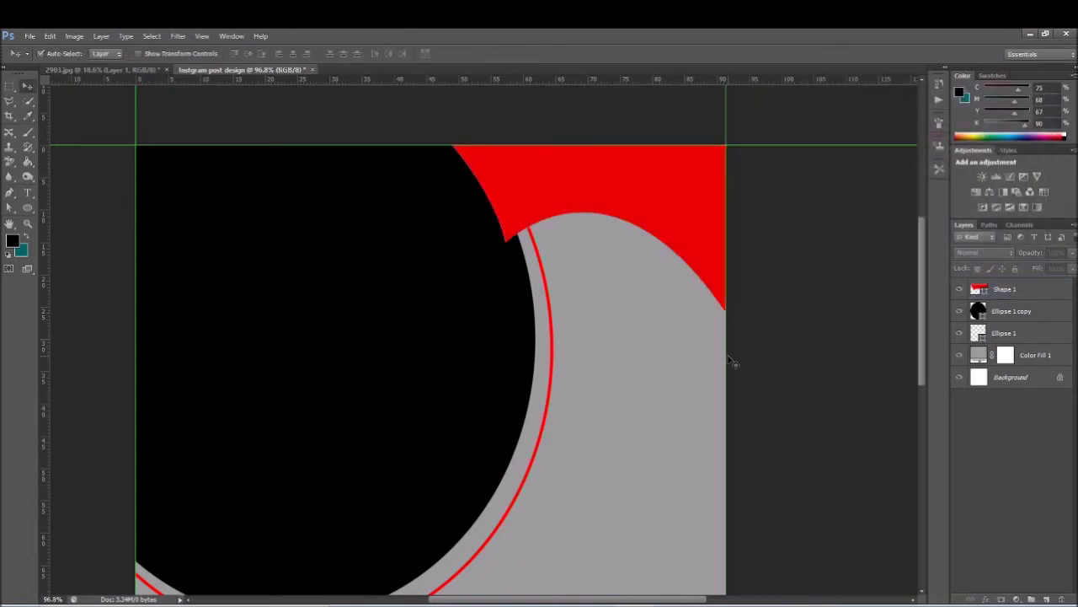
scroll(716, 364, down, 1)
scroll(688, 354, down, 1)
scroll(662, 289, up, 1)
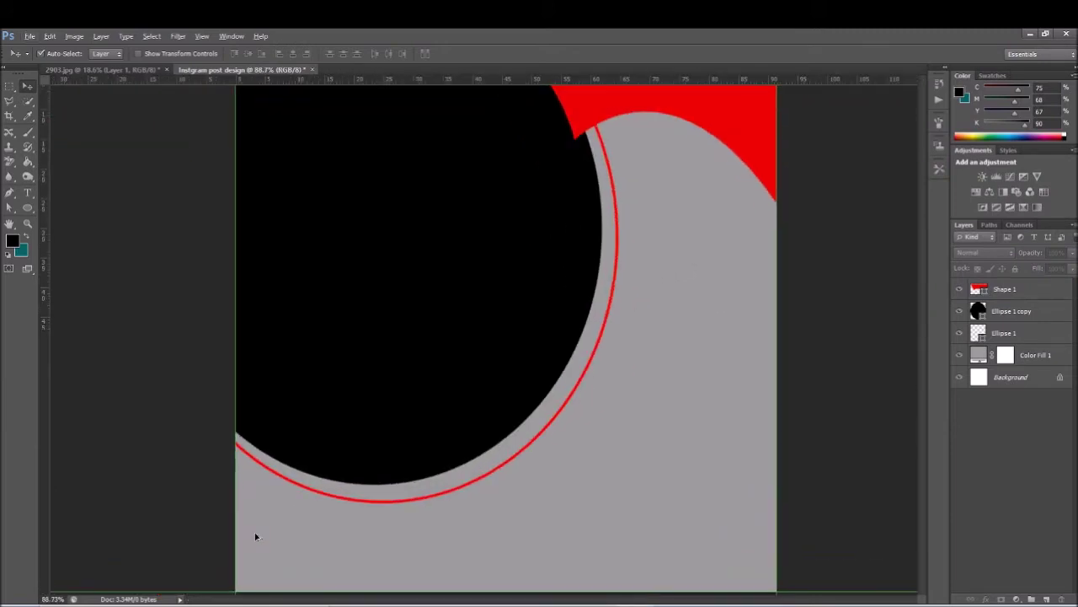
Step: Start a new pen shape at the canvas left edge, curving below the circle
scroll(255, 534, down, 3)
click(9, 192)
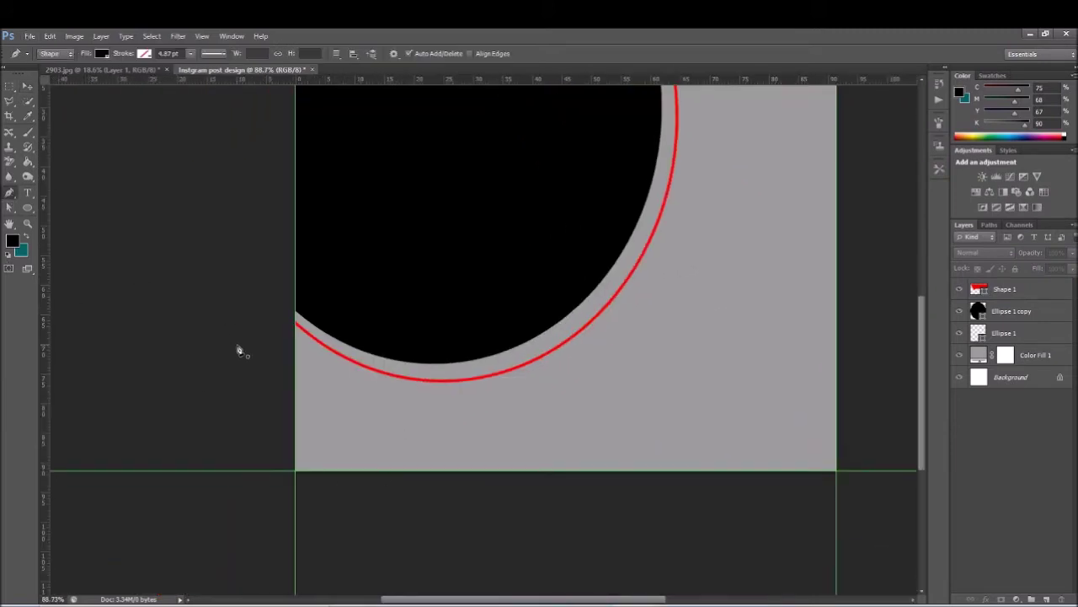
click(1046, 599)
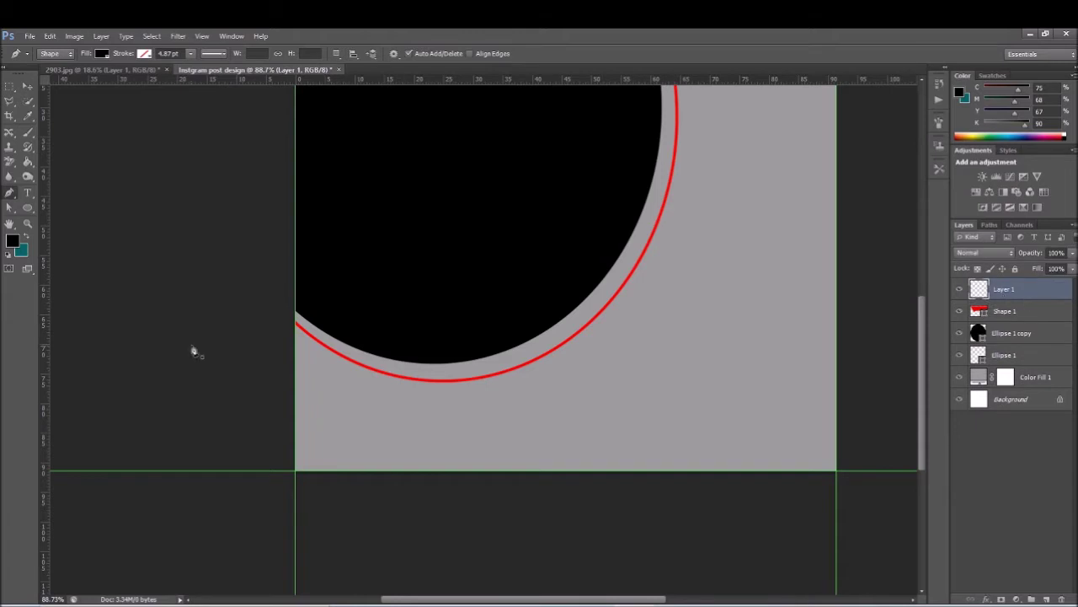
click(296, 274)
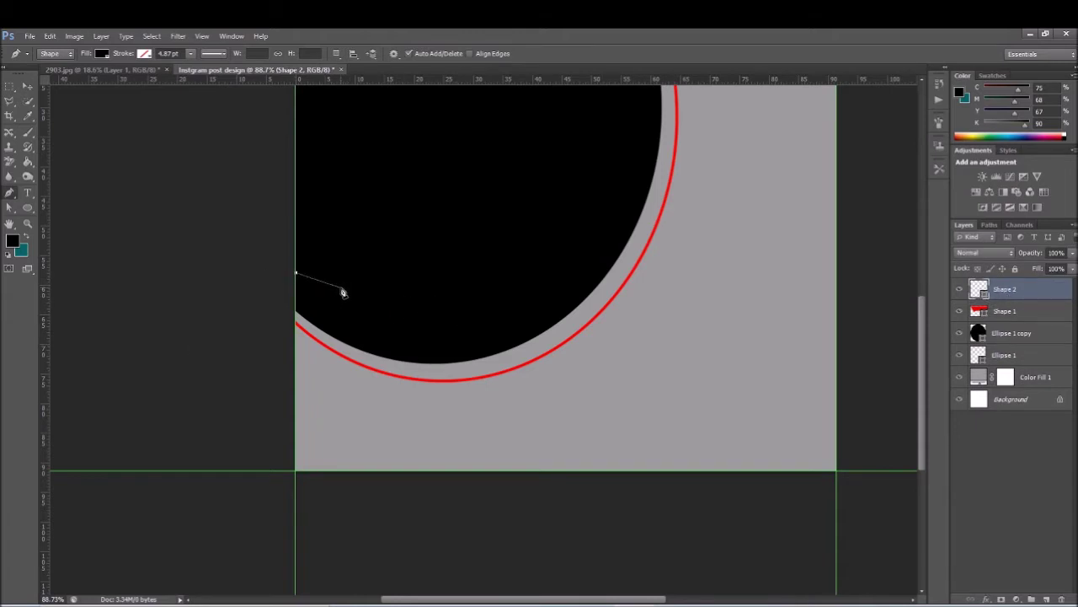
click(341, 288)
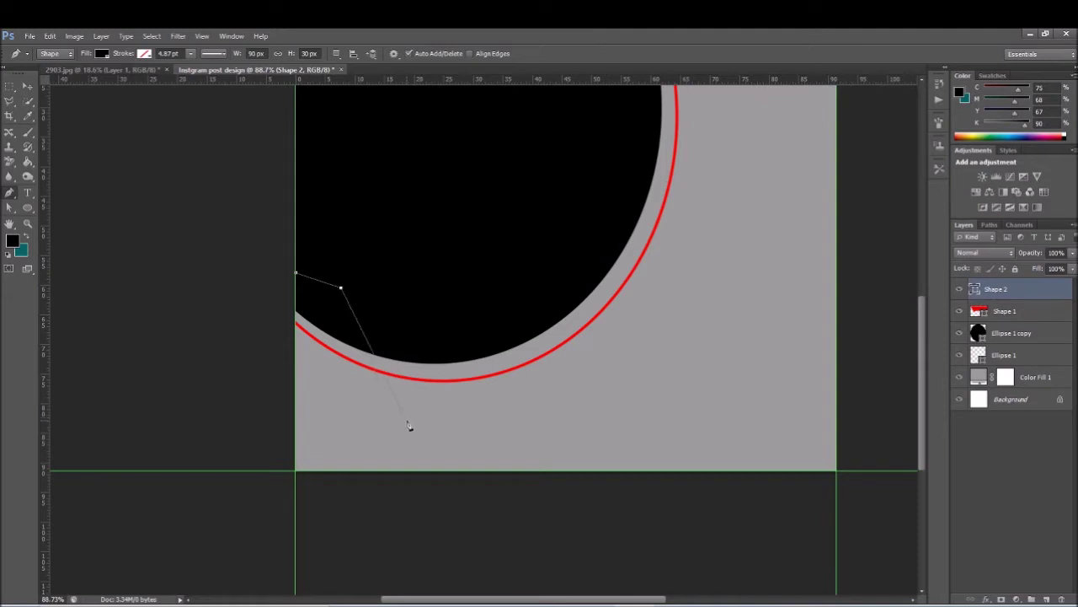
mouse_move(462, 403)
mouse_down()
mouse_move(594, 415)
mouse_move(589, 402)
mouse_up()
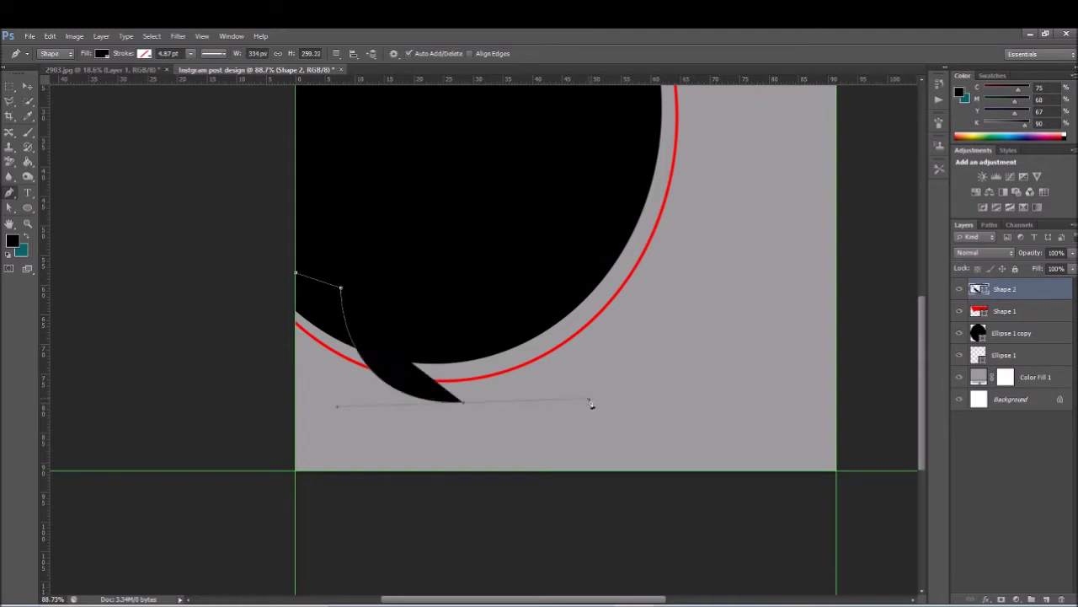
alt+click(465, 403)
Step: Extend the outline to the bottom edge and bottom-left corner, then close it
drag(549, 376, 594, 363)
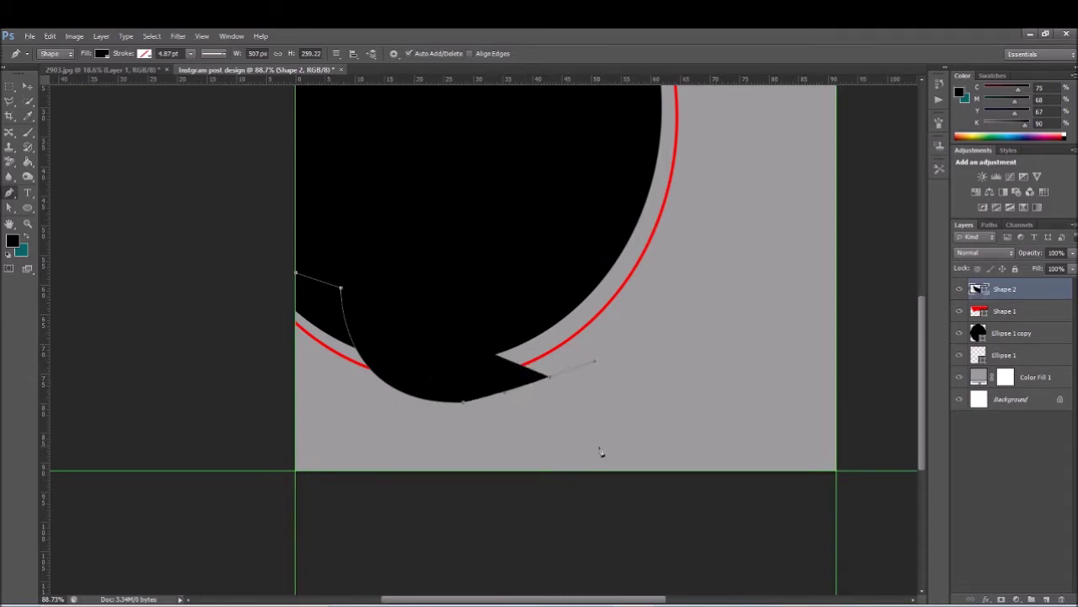
click(658, 448)
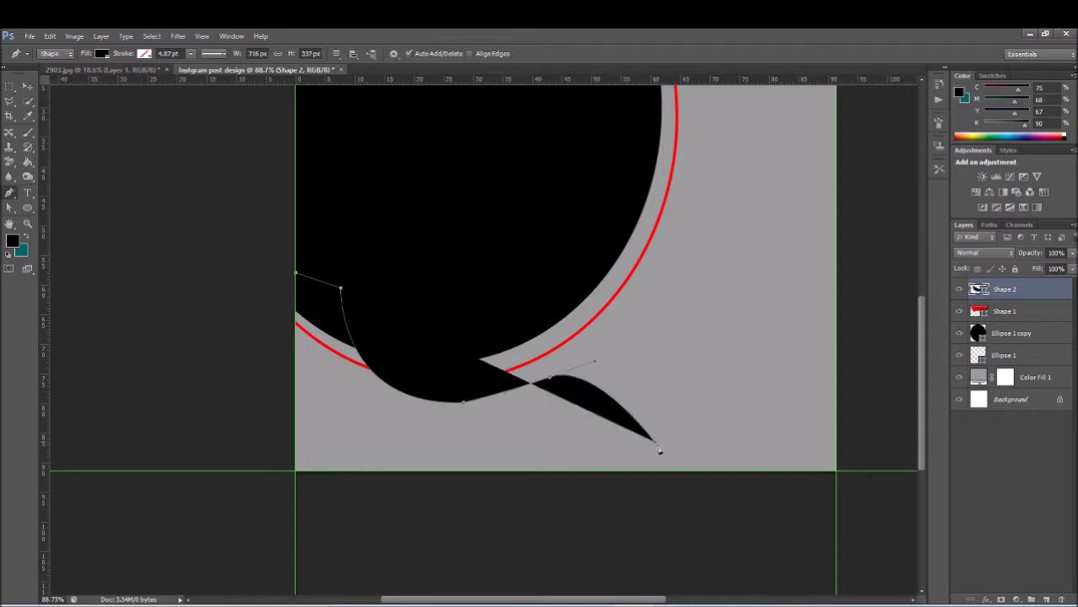
click(683, 471)
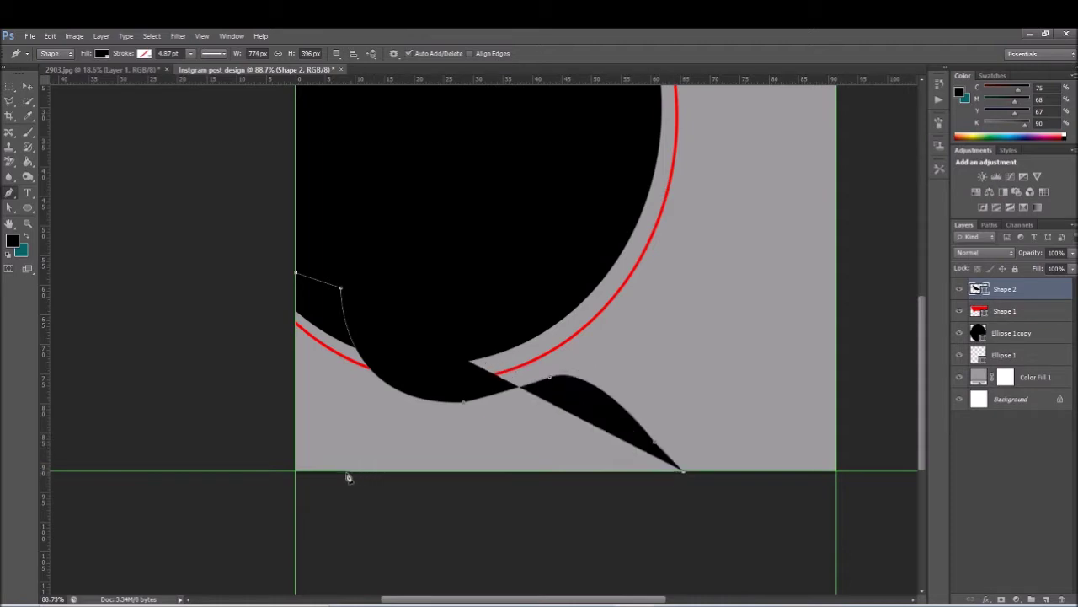
click(296, 472)
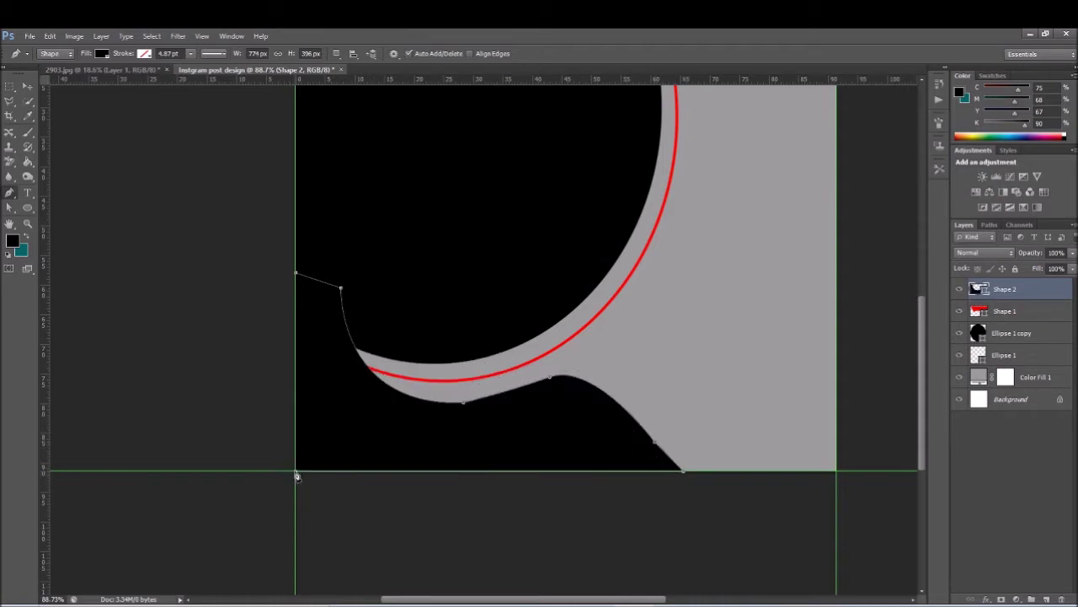
click(296, 272)
key(ctrl+0)
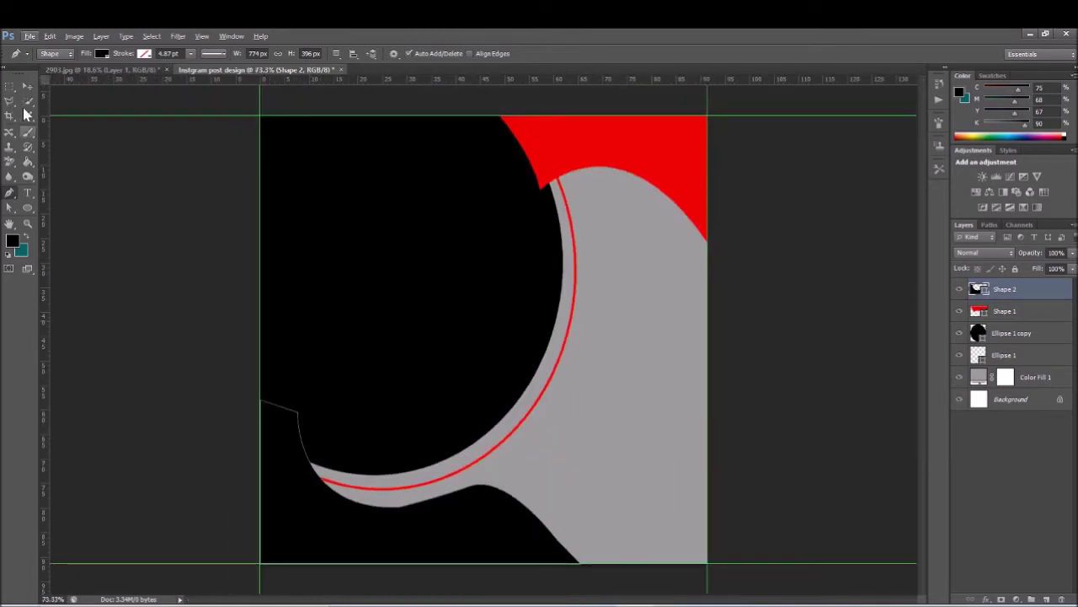
Step: Fill Shape 2 with red sampled from the top-right shape
click(27, 86)
double_click(980, 290)
click(633, 180)
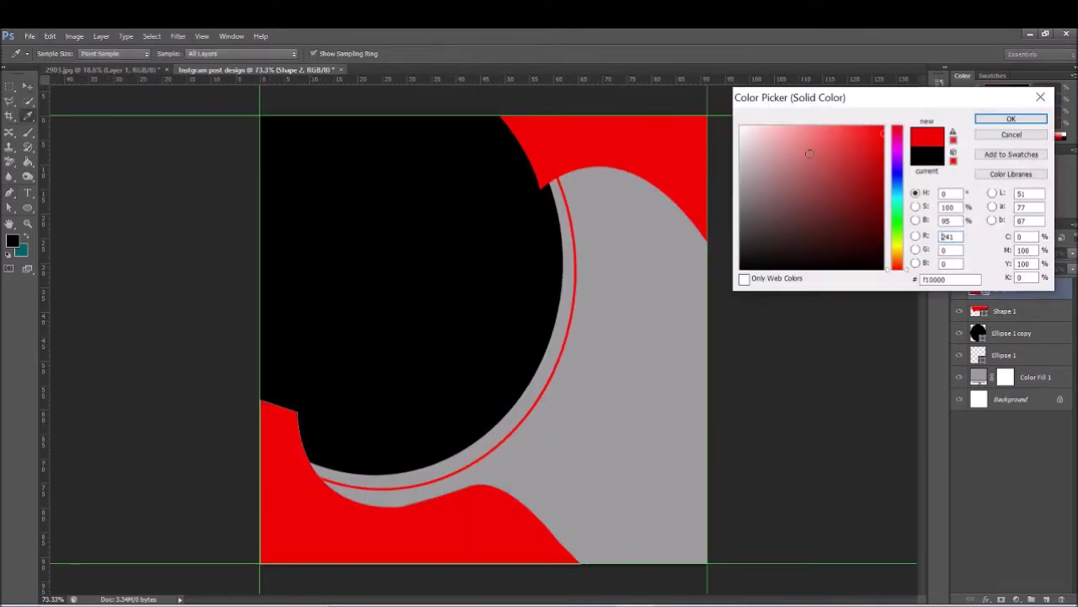
click(977, 118)
click(147, 338)
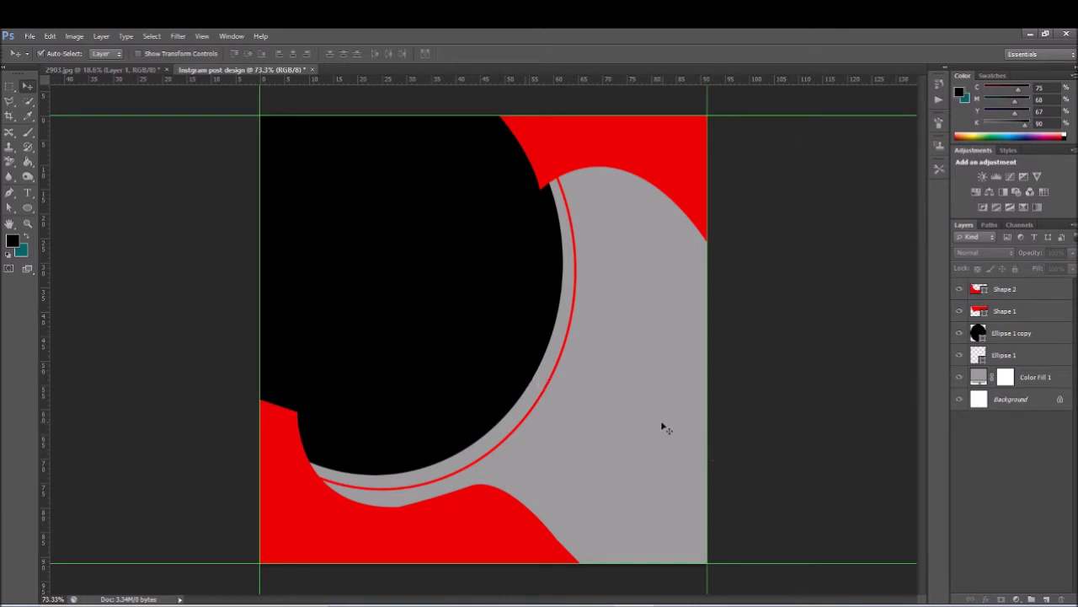
click(101, 70)
Step: Copy the model photo into the post, scale it to about 20%, and align it to the top
mouse_move(463, 303)
mouse_down()
mouse_move(301, 69)
mouse_move(393, 302)
mouse_up()
key(ctrl+t)
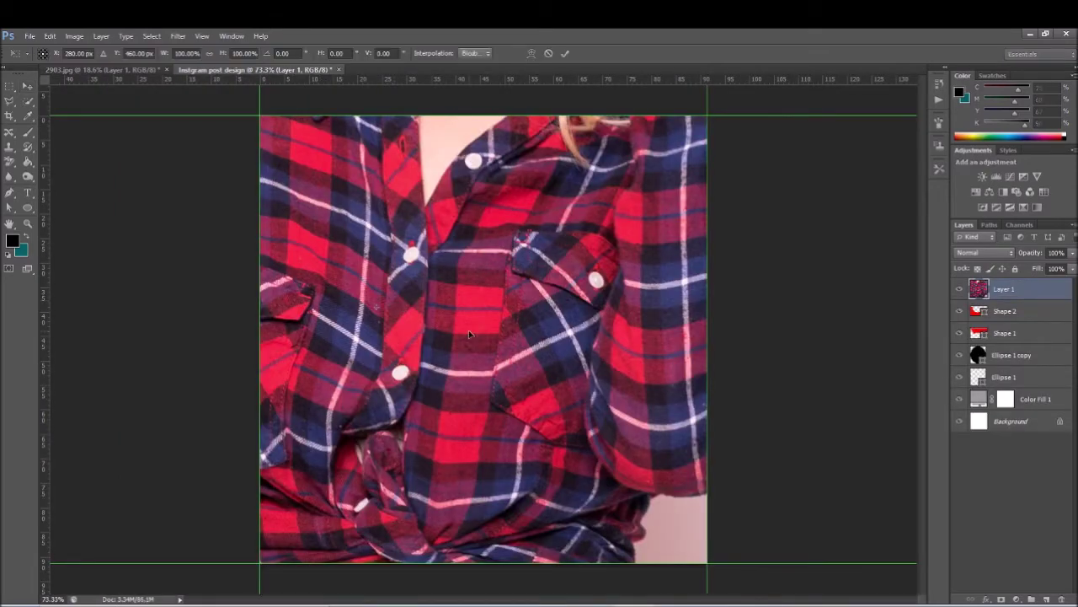
scroll(470, 334, down, 3)
scroll(469, 335, down, 2)
scroll(469, 335, down, 2)
scroll(469, 334, down, 2)
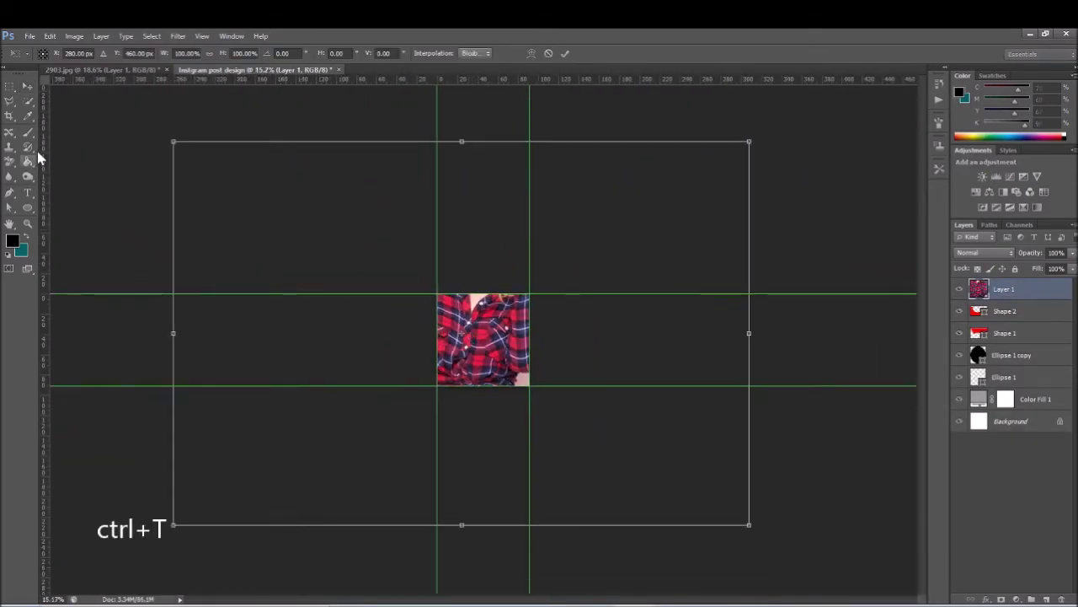
drag(173, 142, 422, 264)
scroll(480, 278, up, 1)
scroll(480, 278, up, 2)
scroll(484, 253, up, 2)
scroll(493, 219, up, 2)
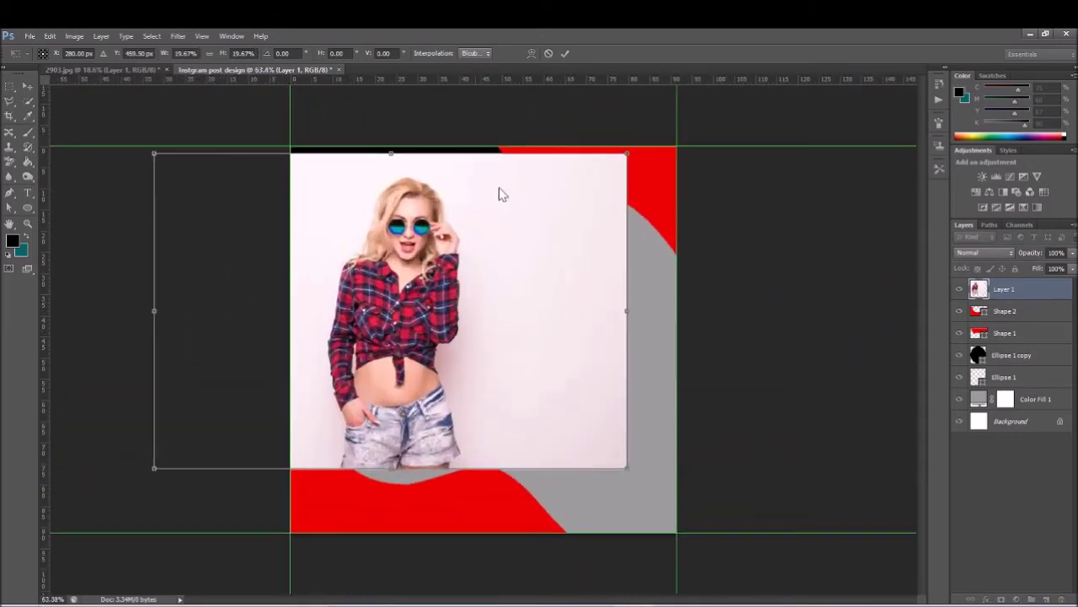
click(564, 53)
drag(508, 364, 508, 358)
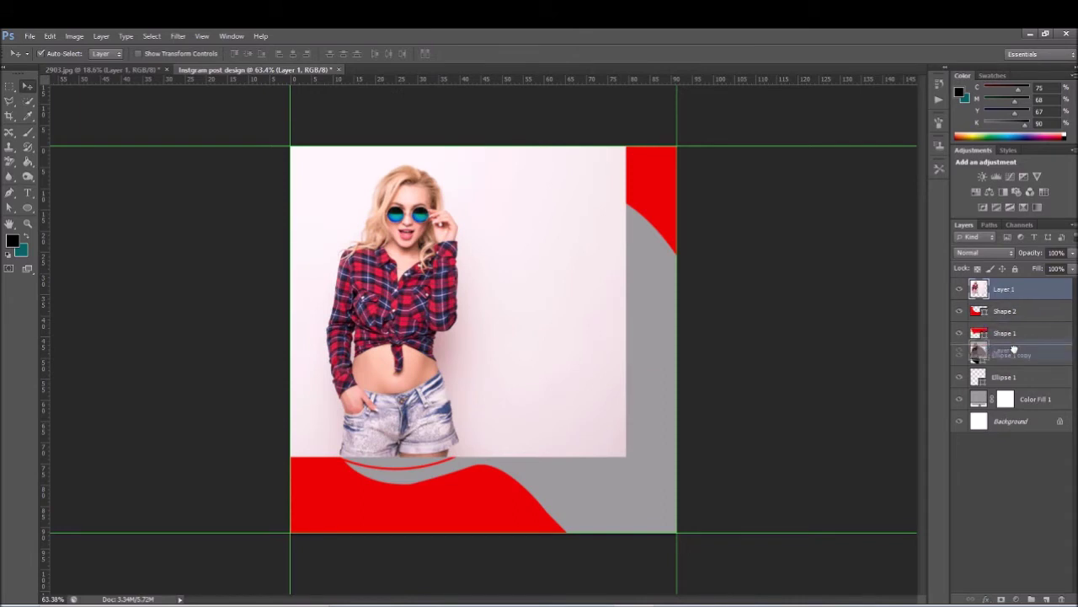
Step: Move the photo layer below Shape 1 and clip it inside the ellipse
drag(1011, 289, 1011, 335)
right_click(1011, 337)
click(854, 276)
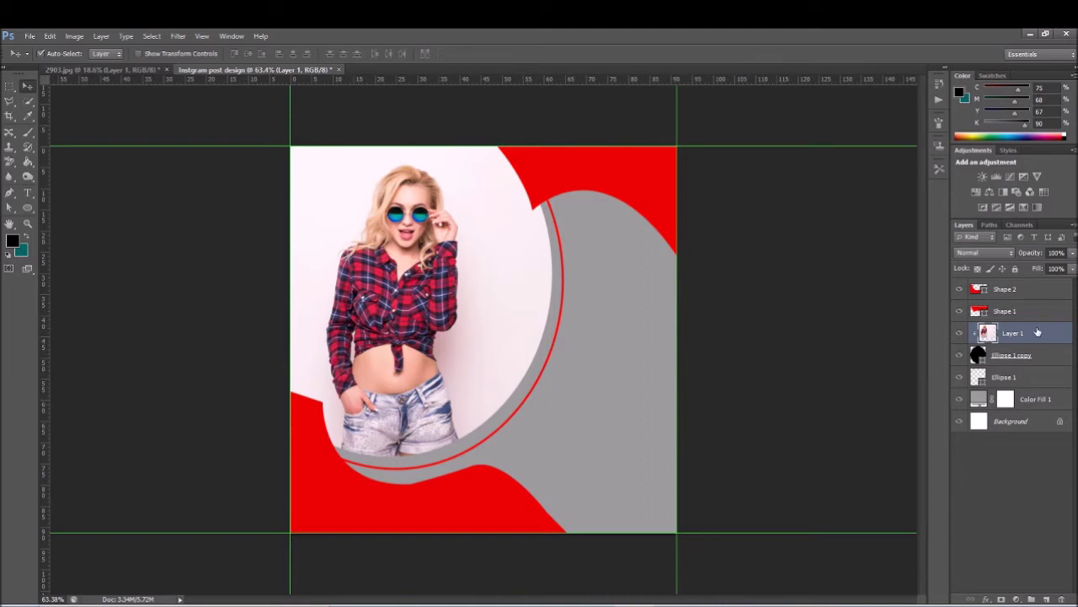
click(958, 334)
click(957, 333)
Step: Recolour both corner shapes, Shape 1 and Shape 2, to cyan
click(984, 315)
click(960, 311)
click(959, 310)
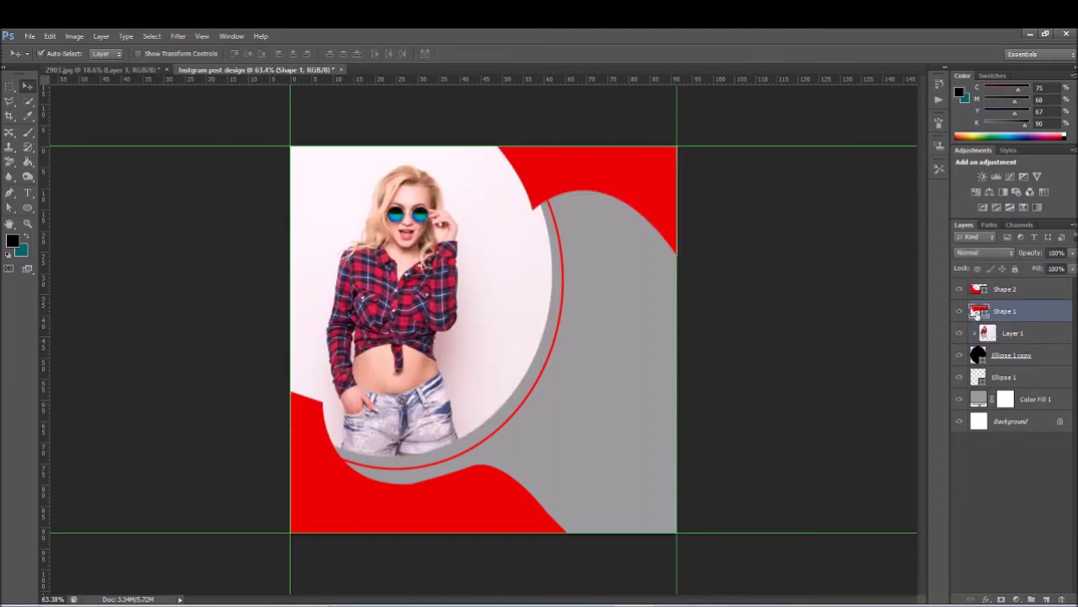
double_click(984, 314)
click(396, 216)
click(960, 115)
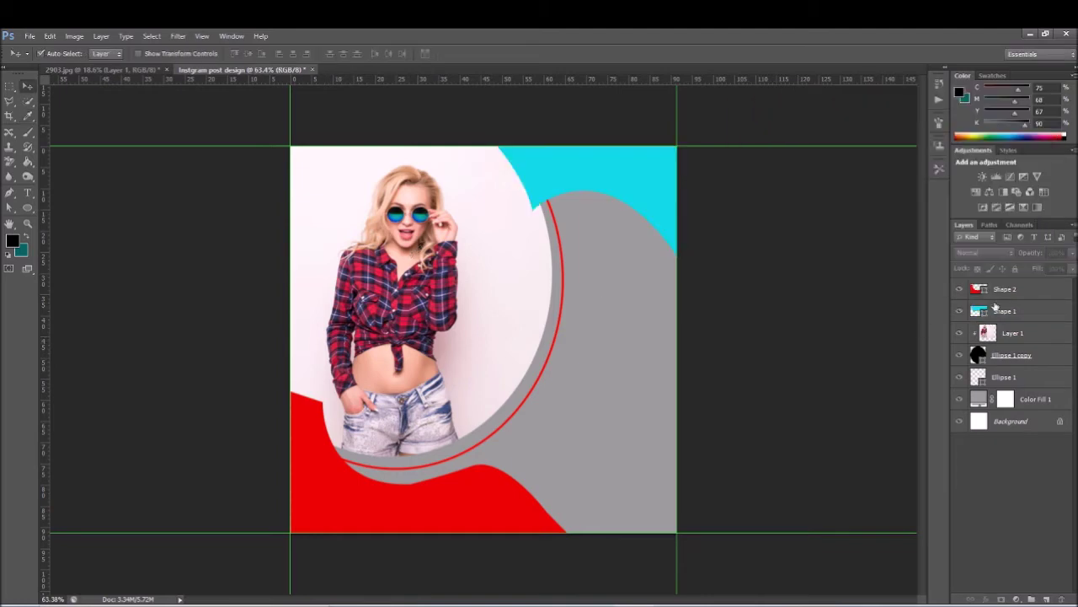
click(983, 289)
double_click(984, 289)
click(553, 179)
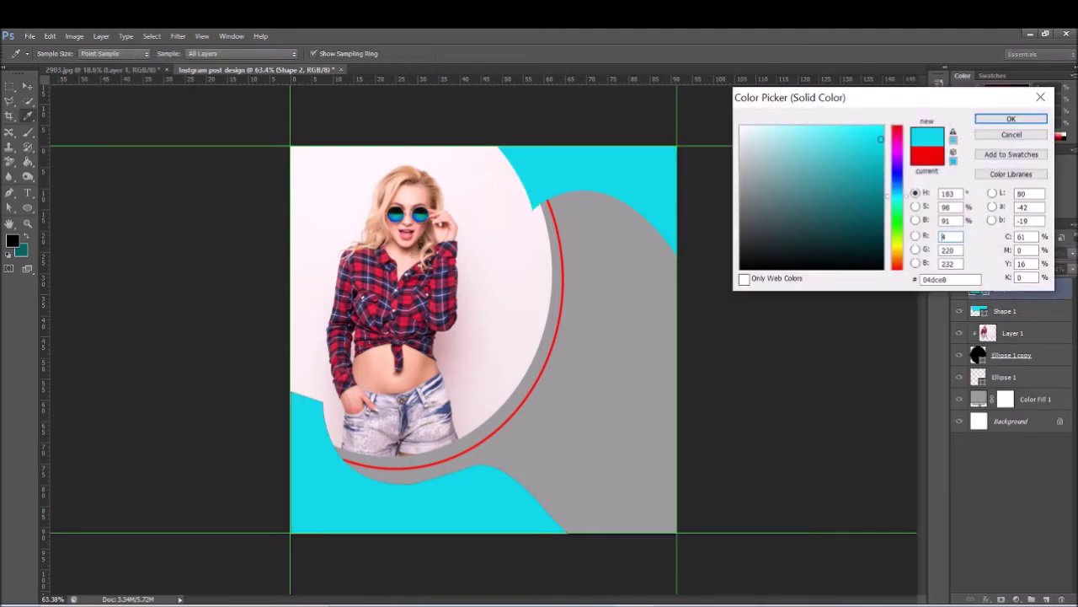
click(994, 123)
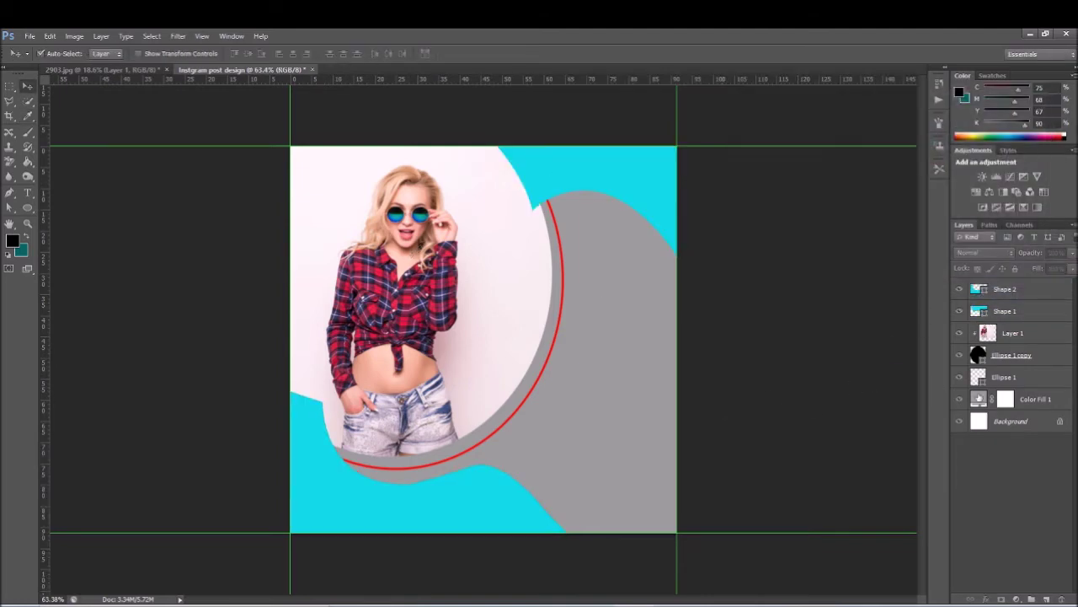
Step: Change the grey background fill to dark navy blue
double_click(979, 399)
drag(570, 240, 449, 406)
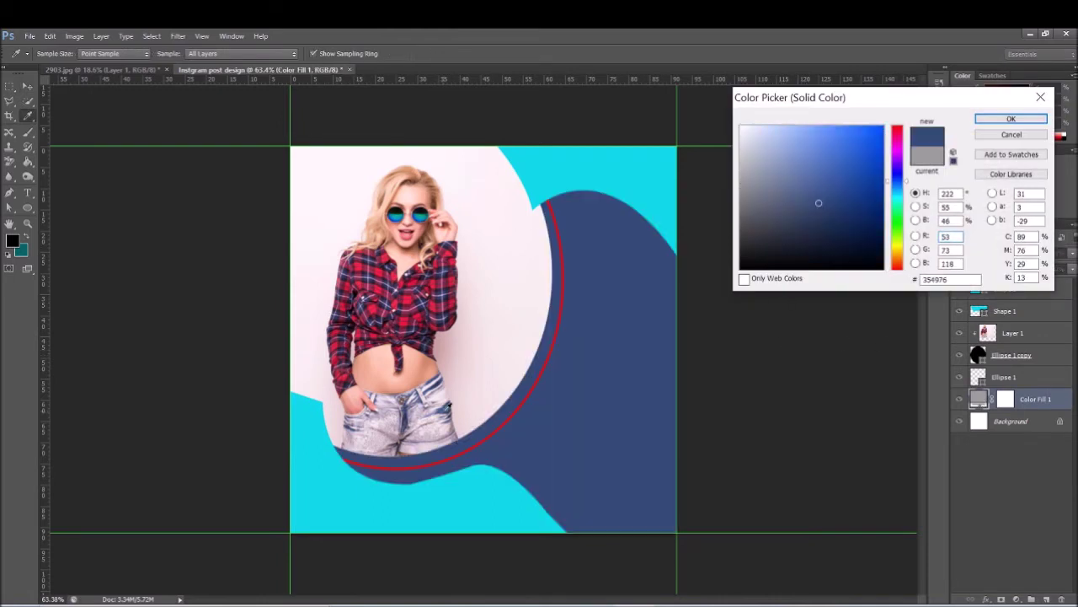
click(1009, 119)
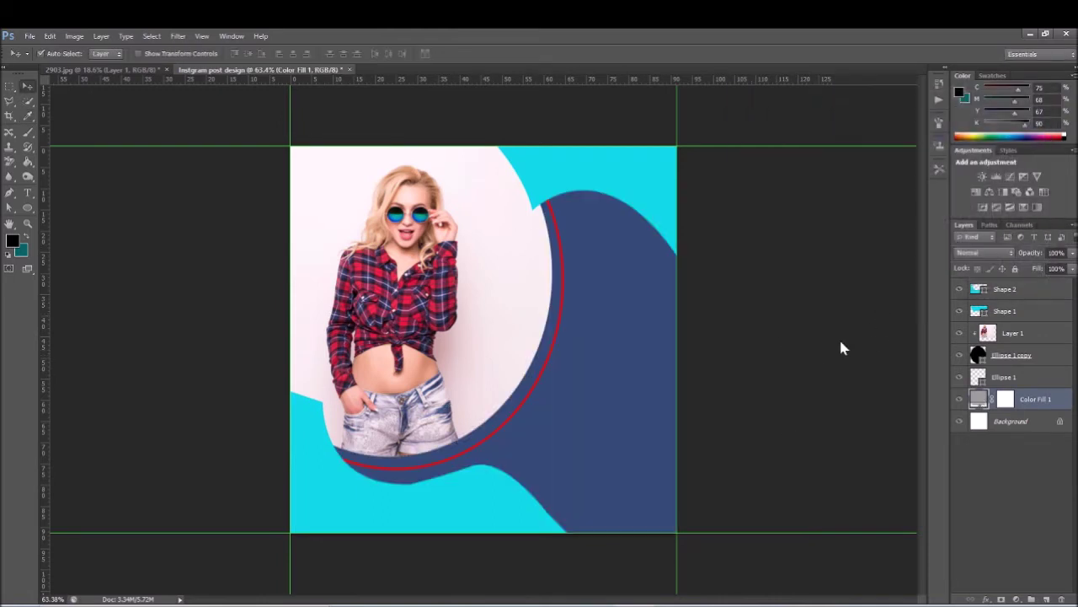
click(1010, 361)
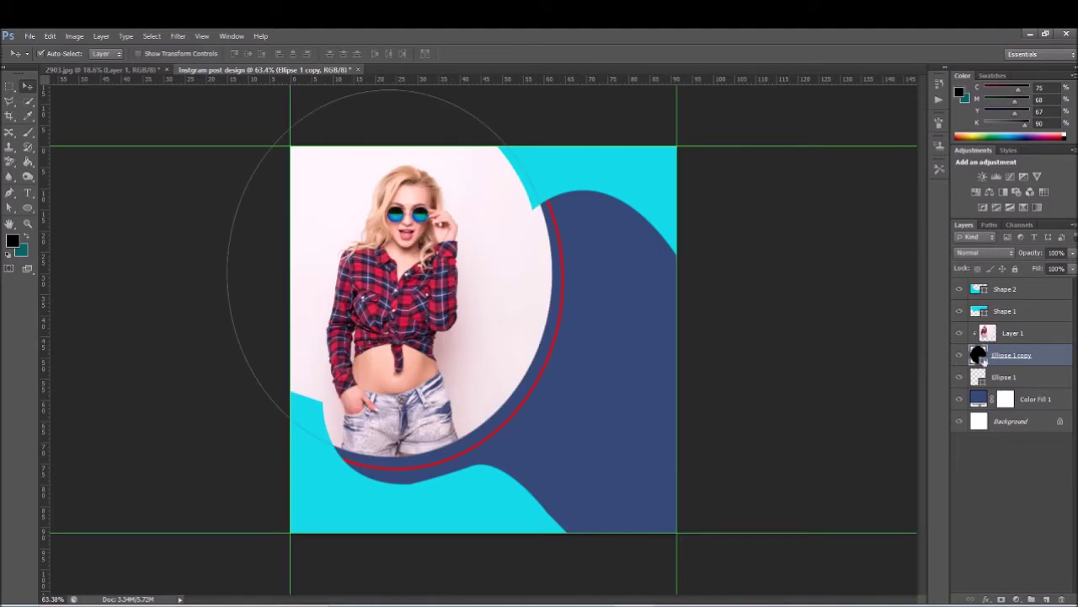
click(1009, 378)
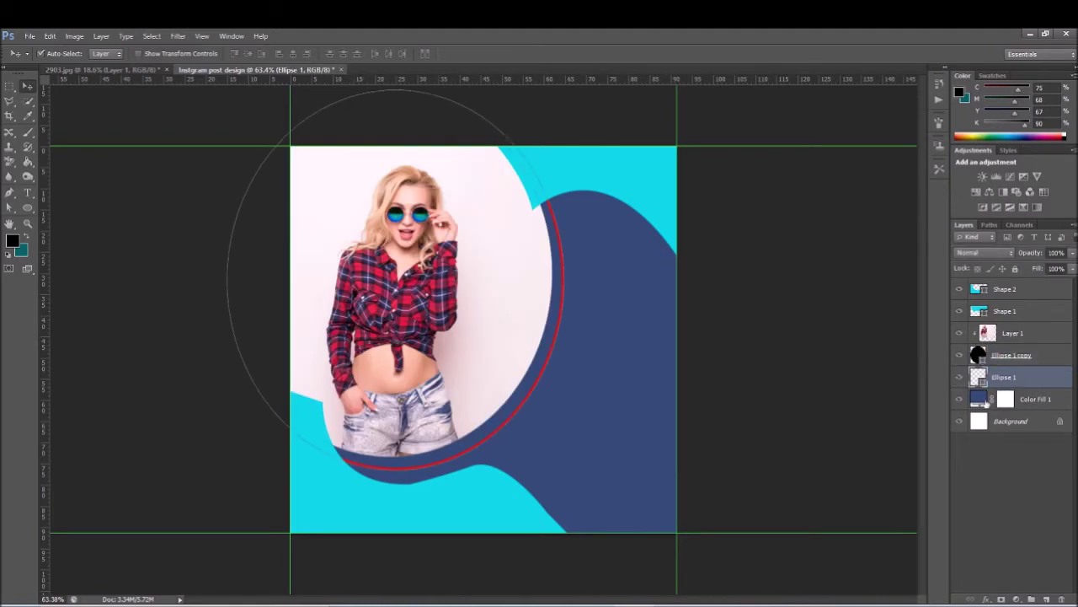
double_click(982, 382)
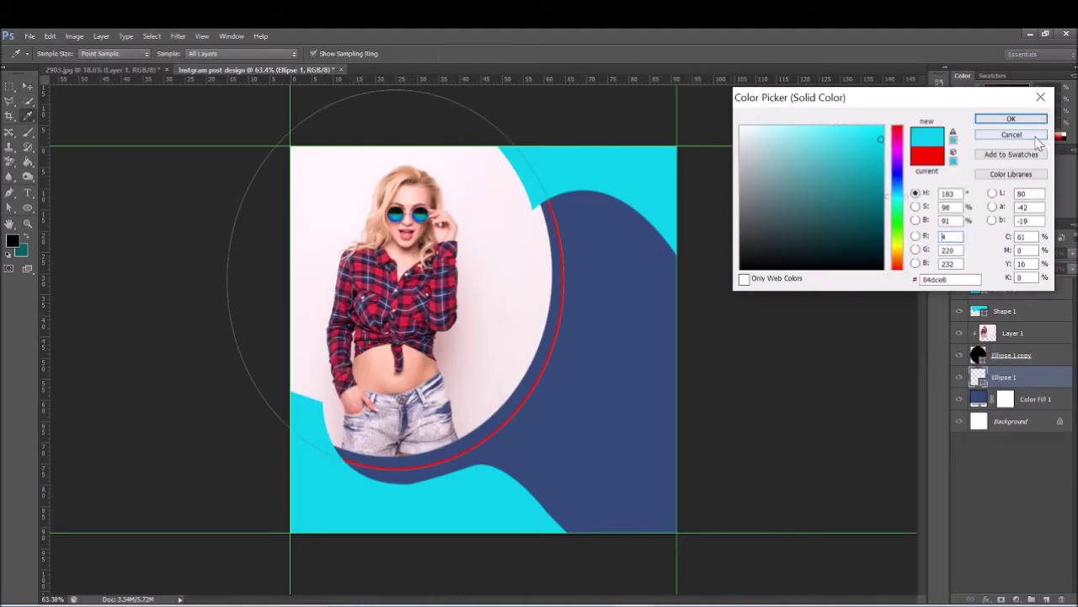
click(1002, 119)
Step: Set the Ellipse 1 ring's stroke to cyan sampled from the canvas
click(28, 208)
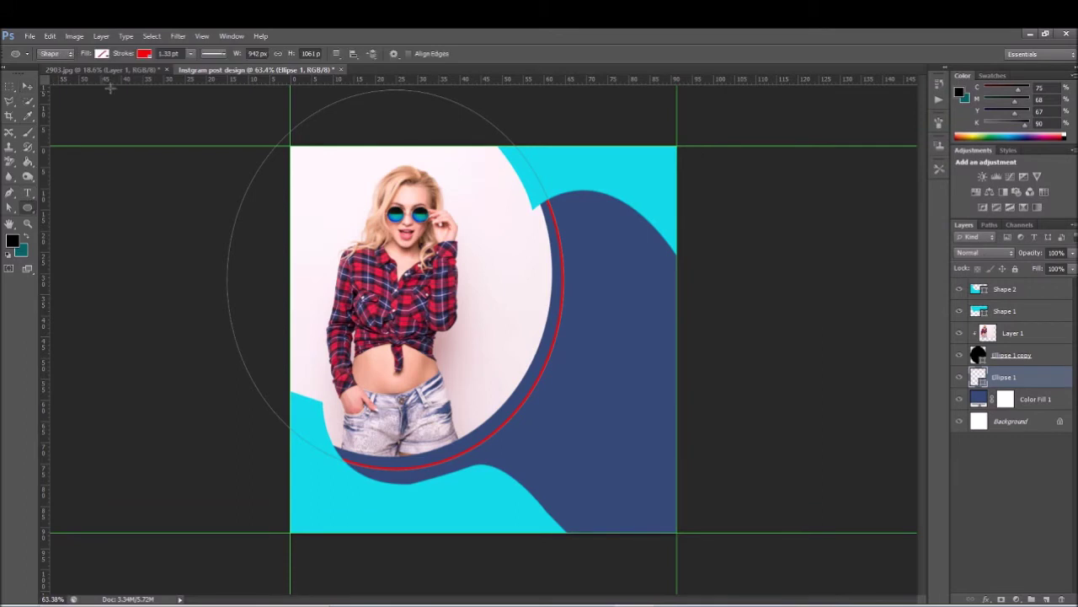
click(145, 54)
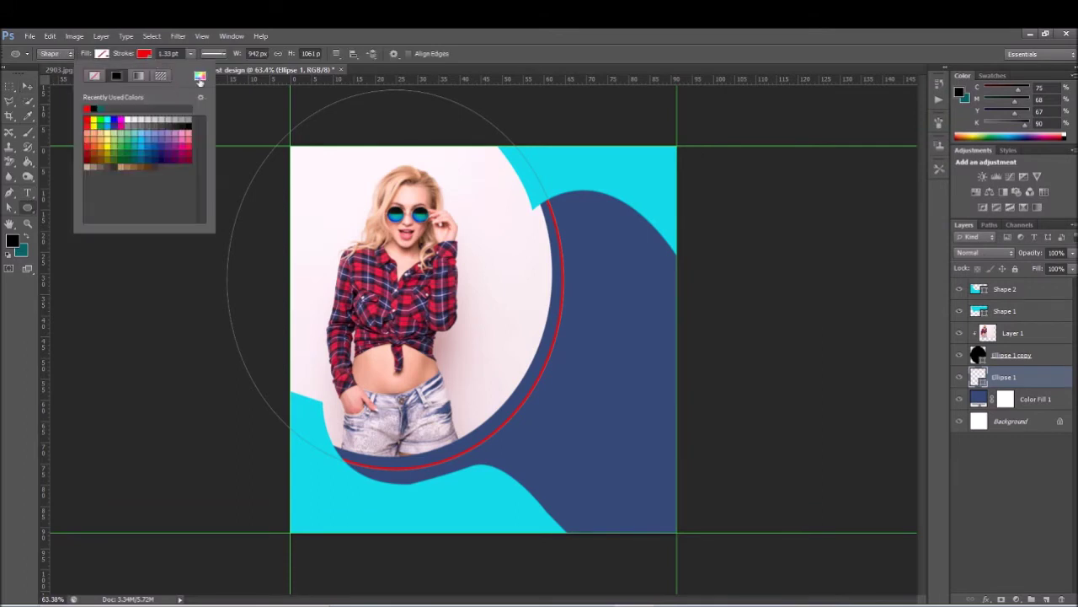
click(199, 77)
click(625, 191)
click(985, 123)
click(149, 53)
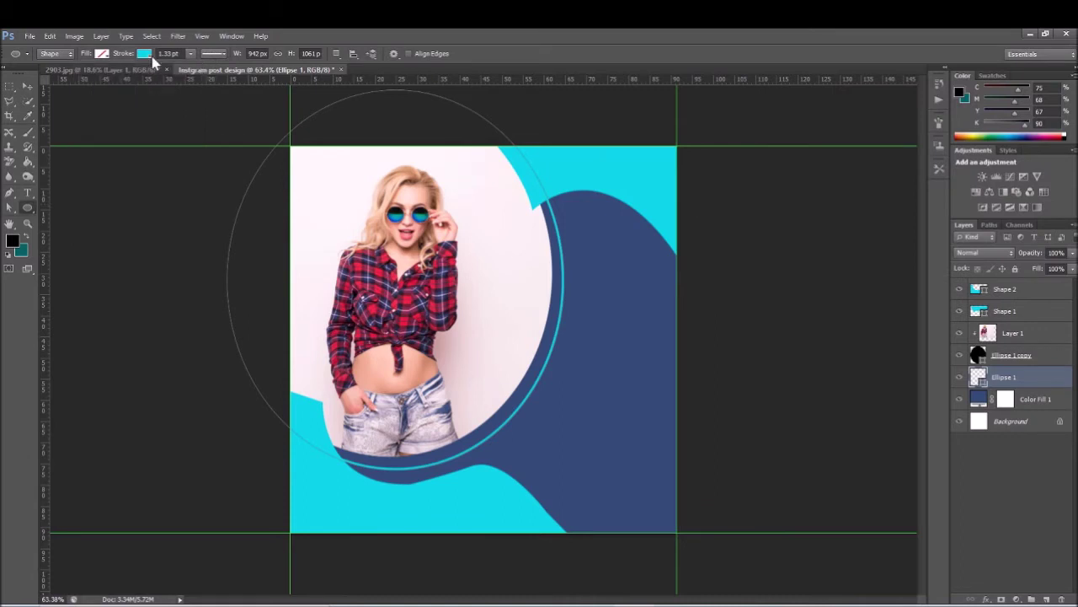
click(27, 86)
click(143, 295)
scroll(534, 404, down, 1)
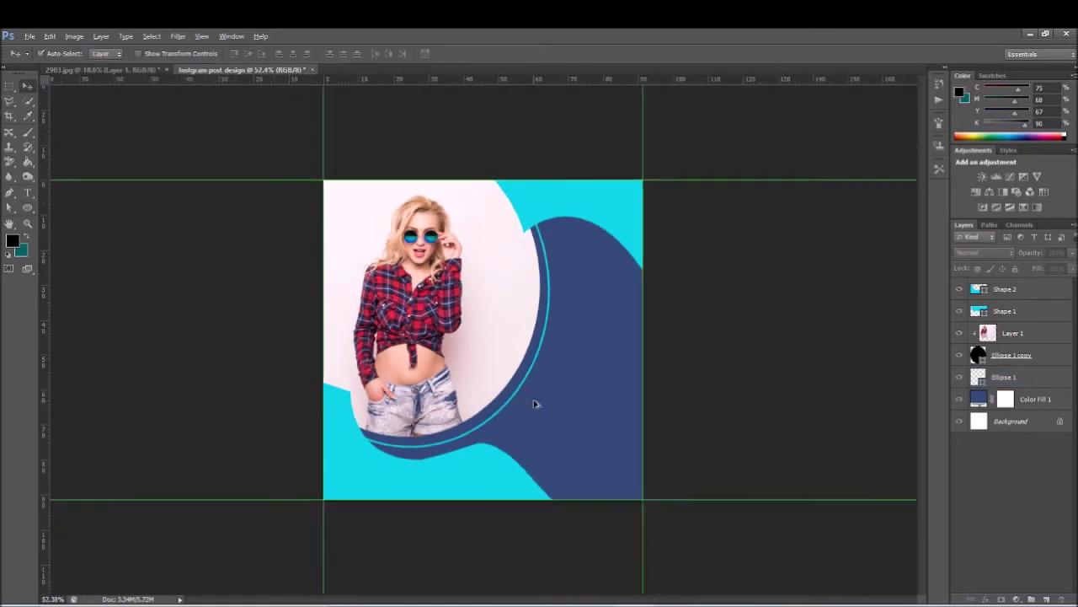
Step: Group Shape 1 with Shape 2 and Layer 1 with Ellipse 1 copy, then delete Ellipse 1
scroll(535, 404, up, 2)
scroll(534, 404, up, 1)
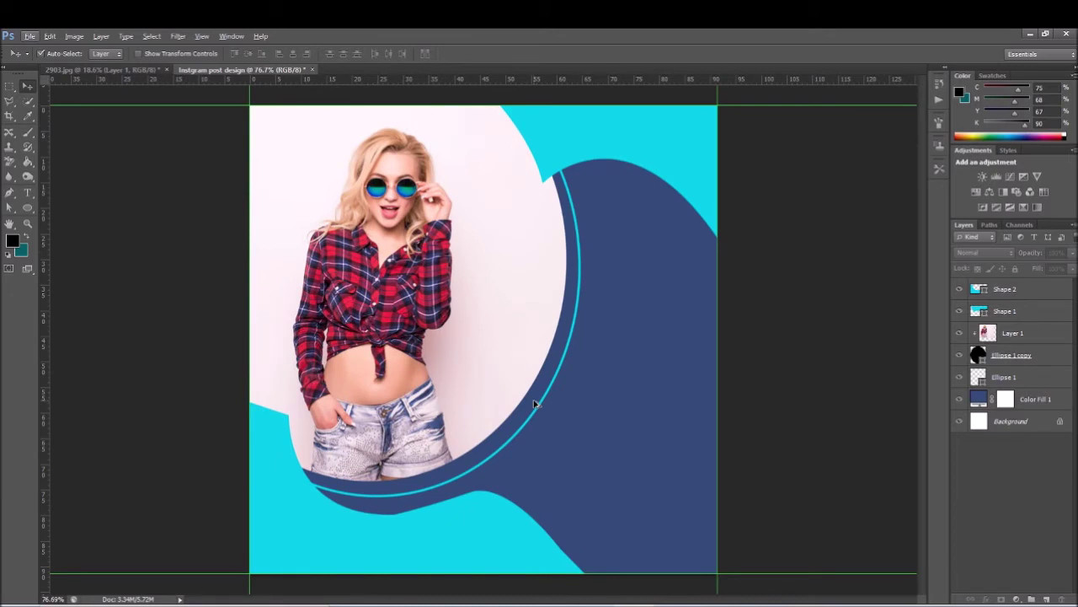
click(1006, 289)
shift+click(1006, 311)
key(ctrl+g)
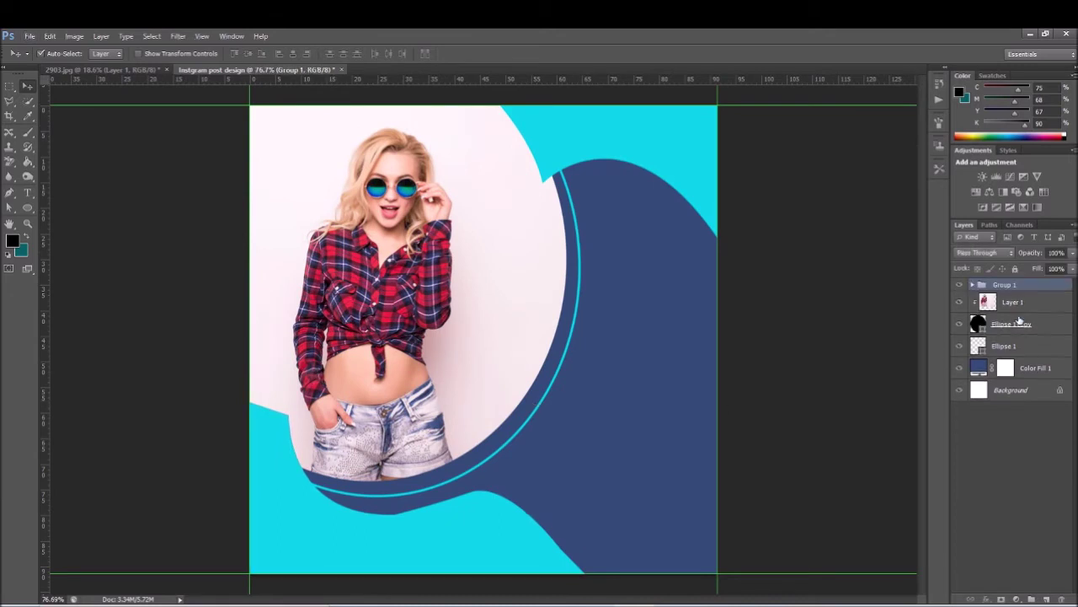
click(1021, 325)
shift+click(1015, 303)
key(ctrl+g)
click(1017, 317)
key(Delete)
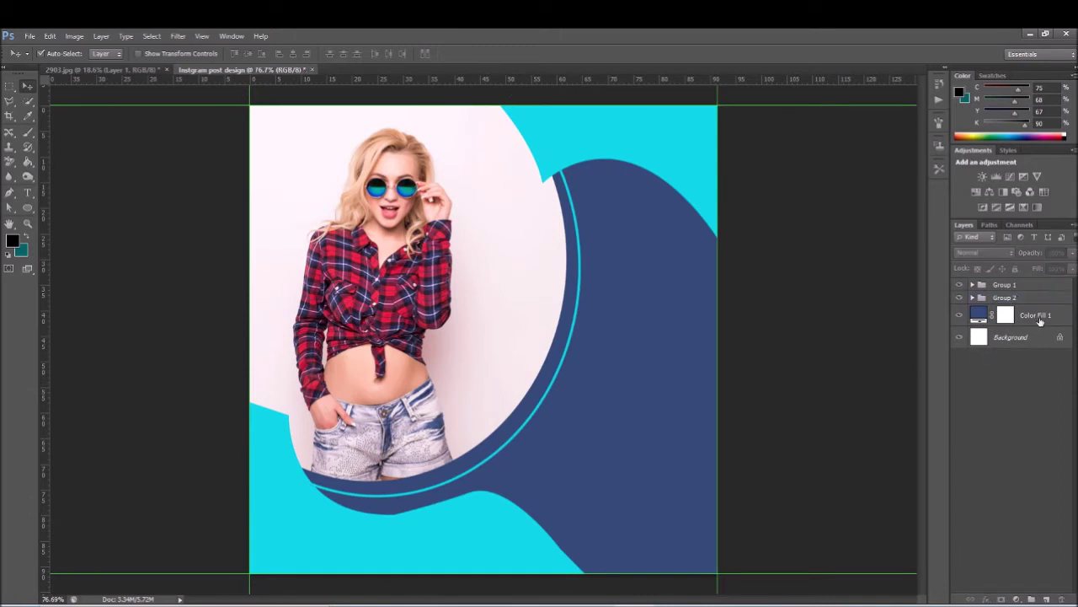
Step: Type SHOP NOW on the navy area and set it to 10 pt
click(28, 192)
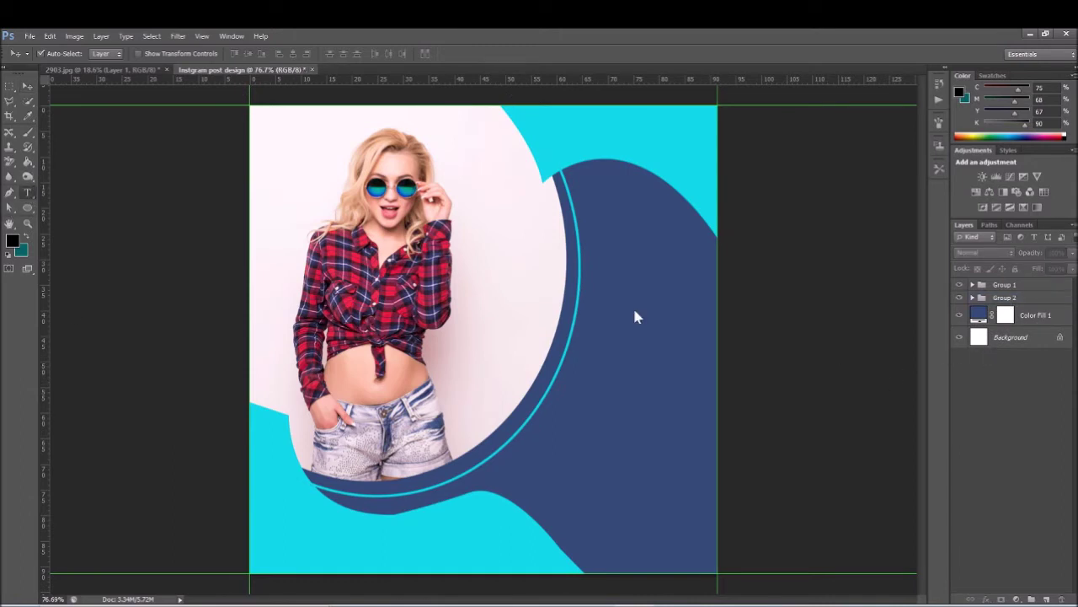
click(586, 364)
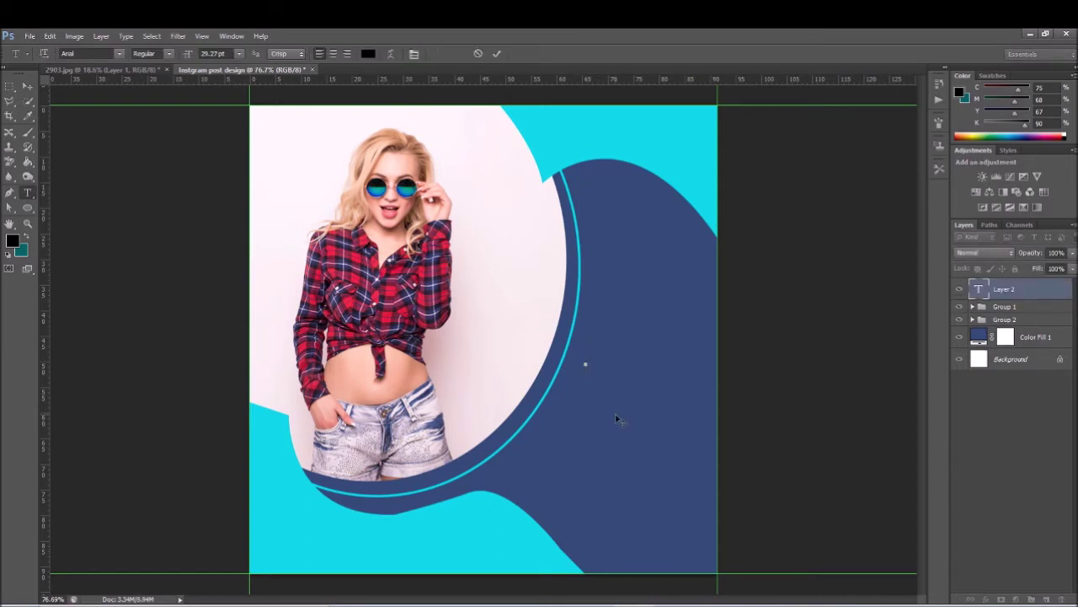
text(SH)
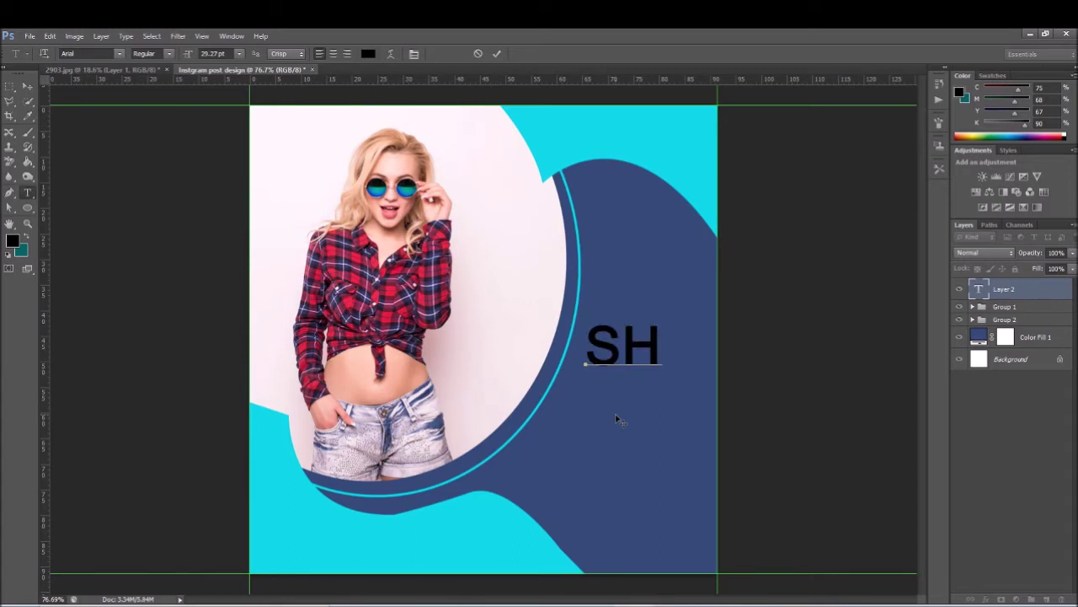
text(OP)
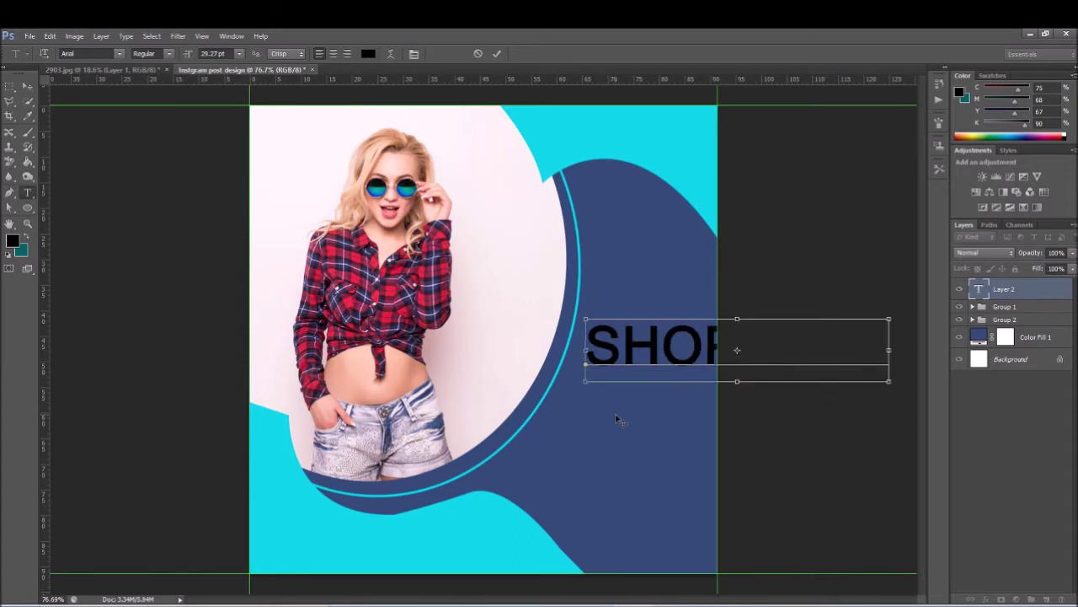
key(ctrl+a)
click(413, 54)
click(848, 131)
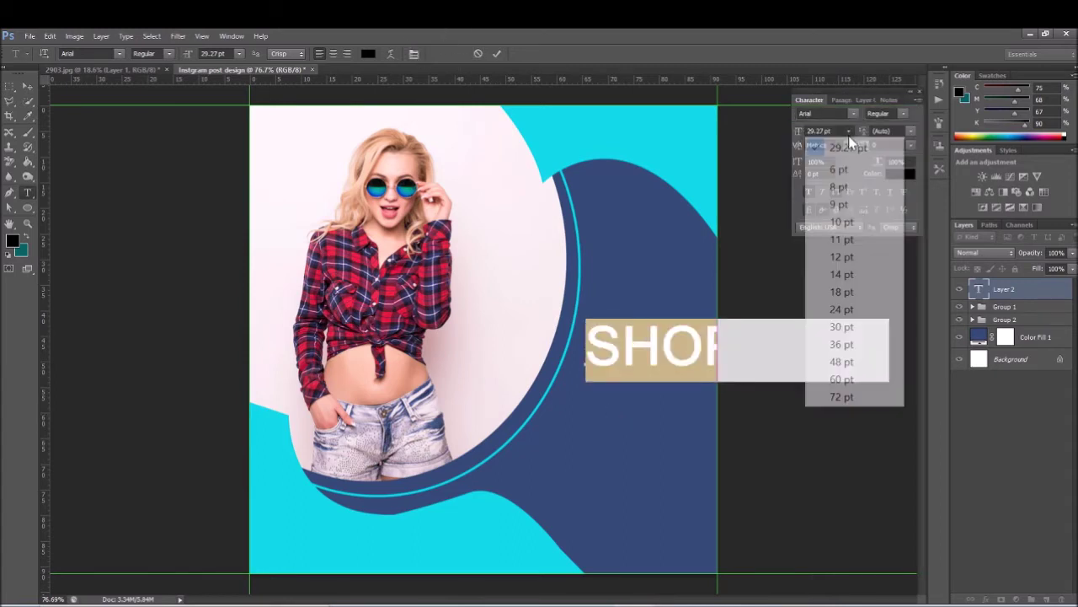
click(853, 309)
click(848, 130)
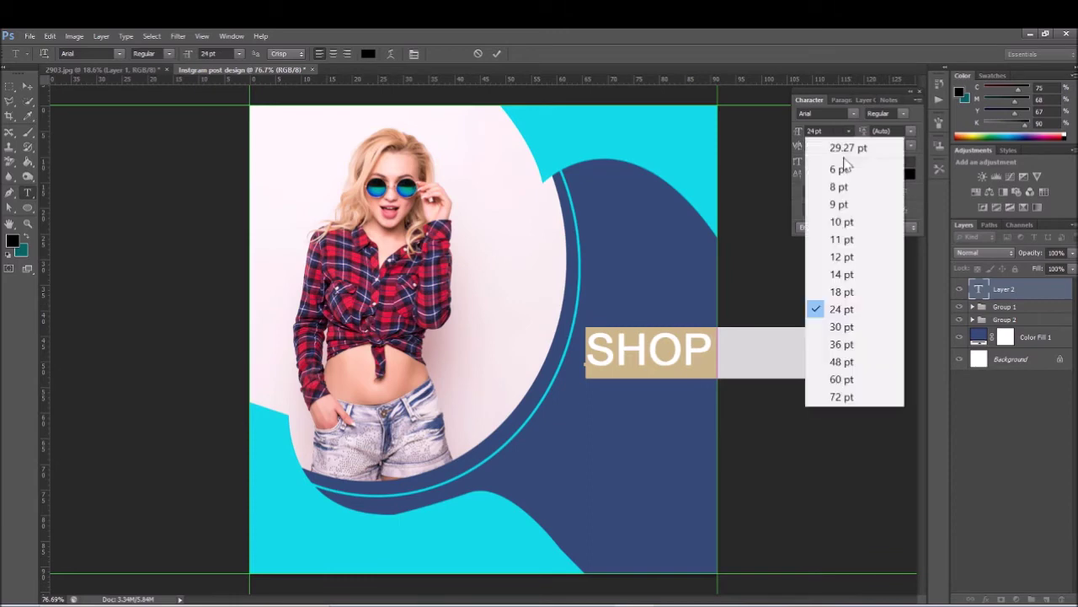
click(845, 240)
click(834, 131)
key(Down)
Step: Make SHOP NOW Arial Bold in black, commit it, and move it to the bottom left
click(903, 113)
click(907, 212)
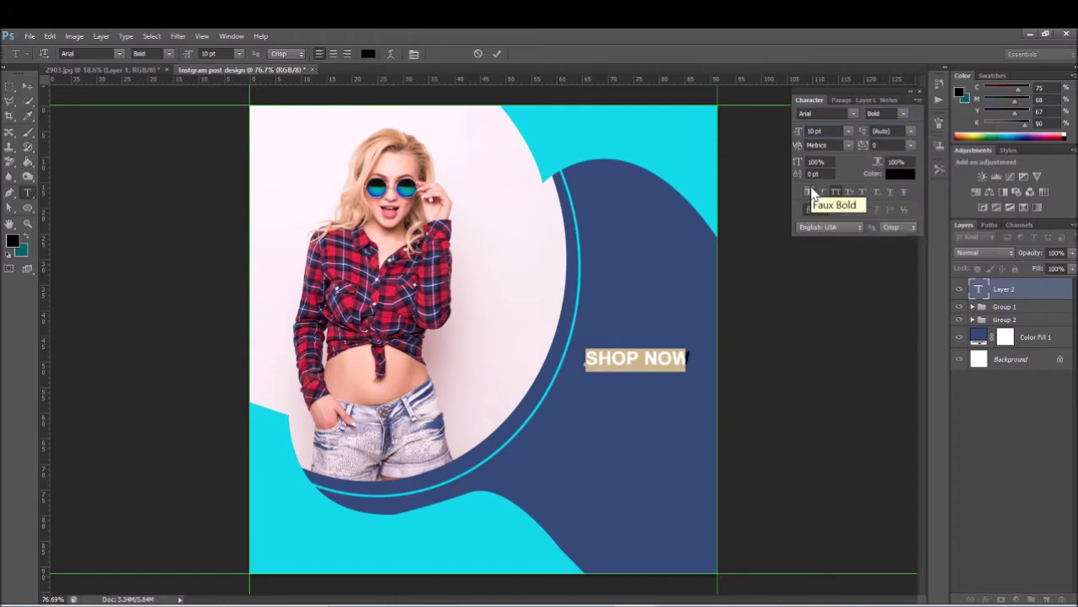
click(900, 173)
drag(758, 143, 727, 114)
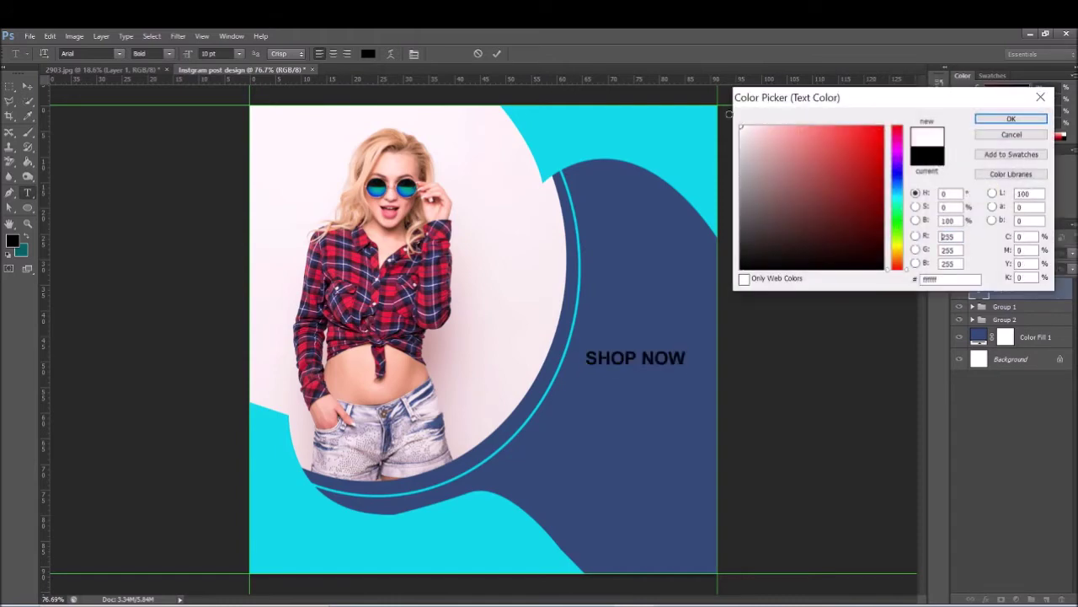
click(884, 269)
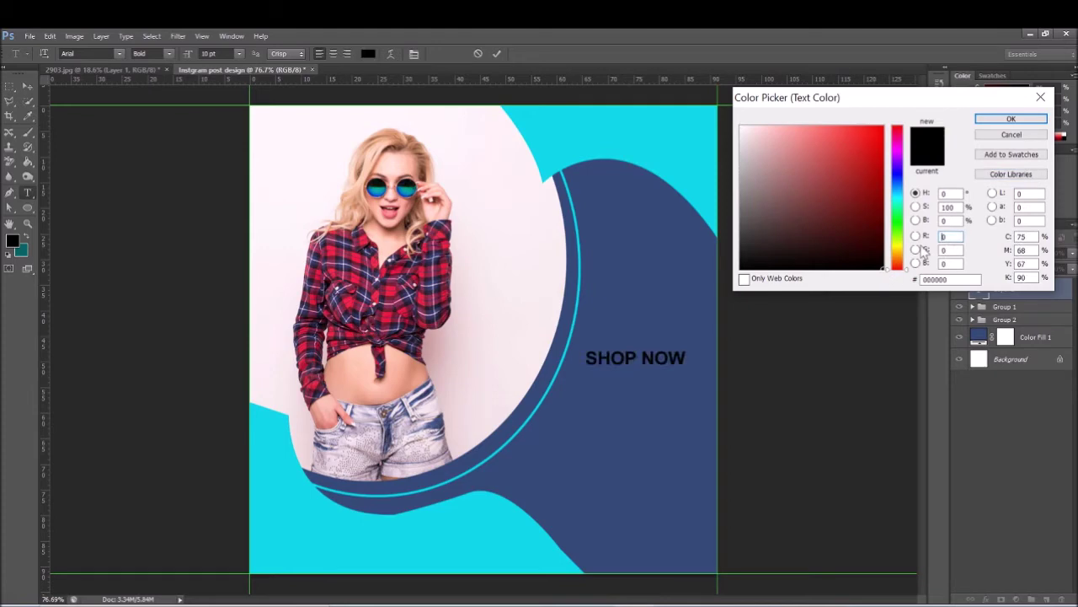
text(255)
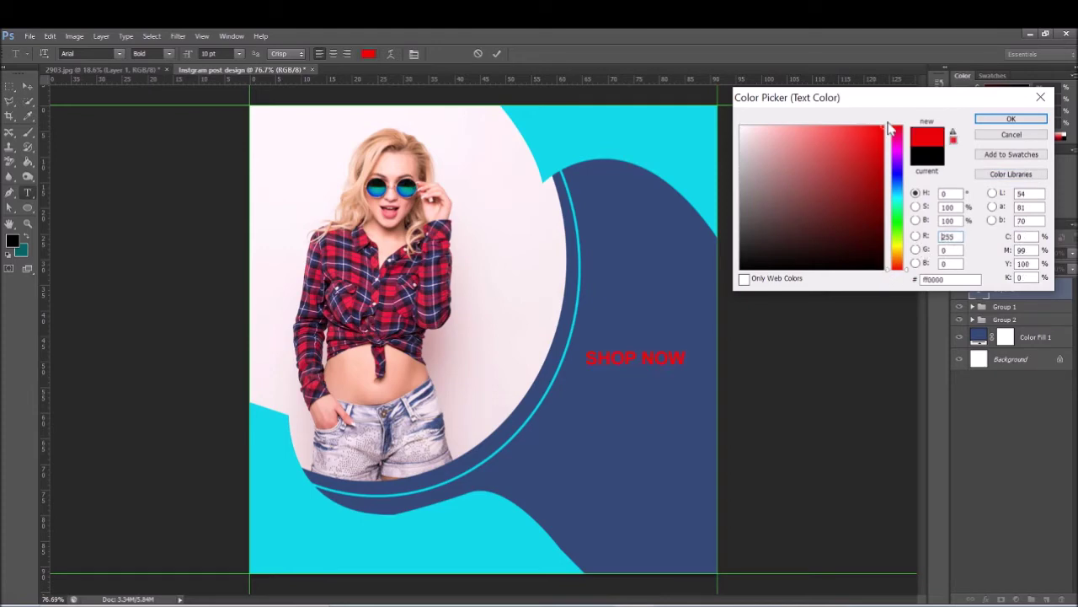
drag(889, 127, 884, 268)
click(1011, 119)
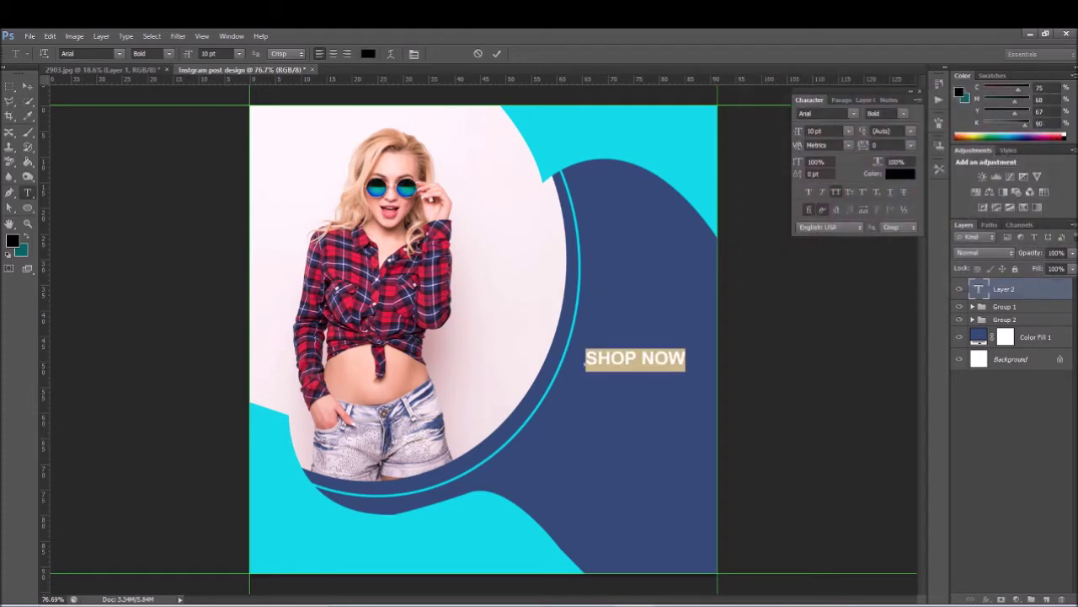
click(497, 54)
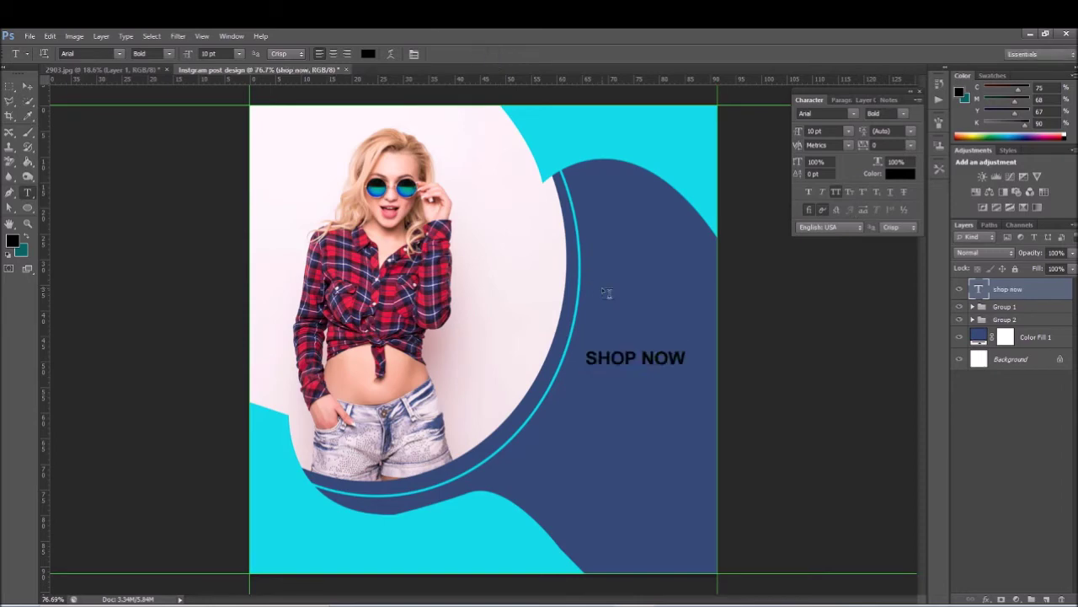
key(v)
mouse_move(671, 361)
mouse_down()
mouse_move(380, 539)
mouse_move(328, 553)
mouse_up()
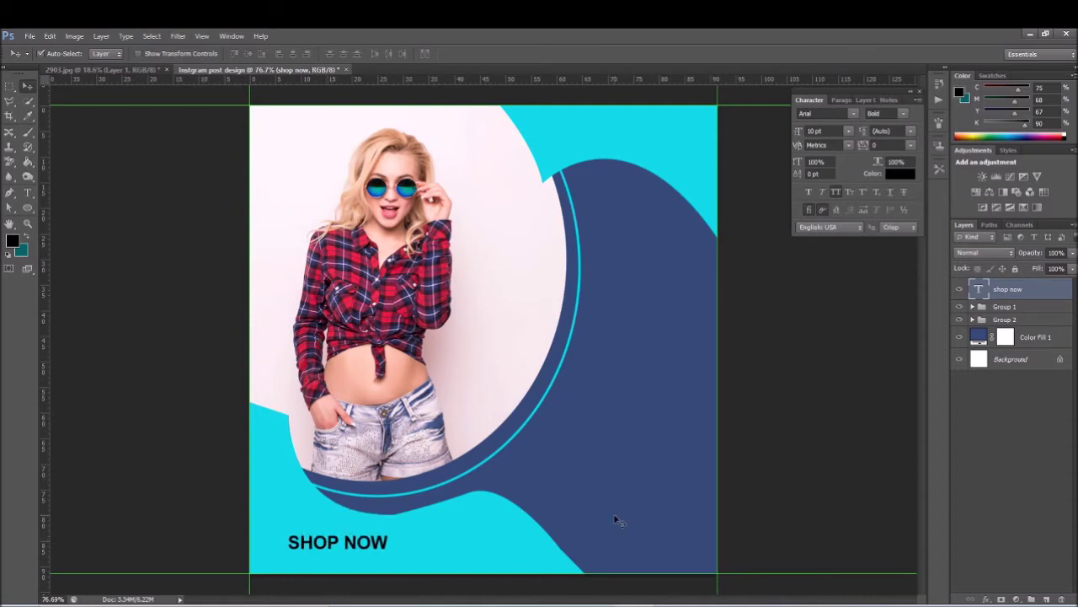
Step: Draw a rounded rectangle on the navy area and shrink it to about 79%
click(28, 207)
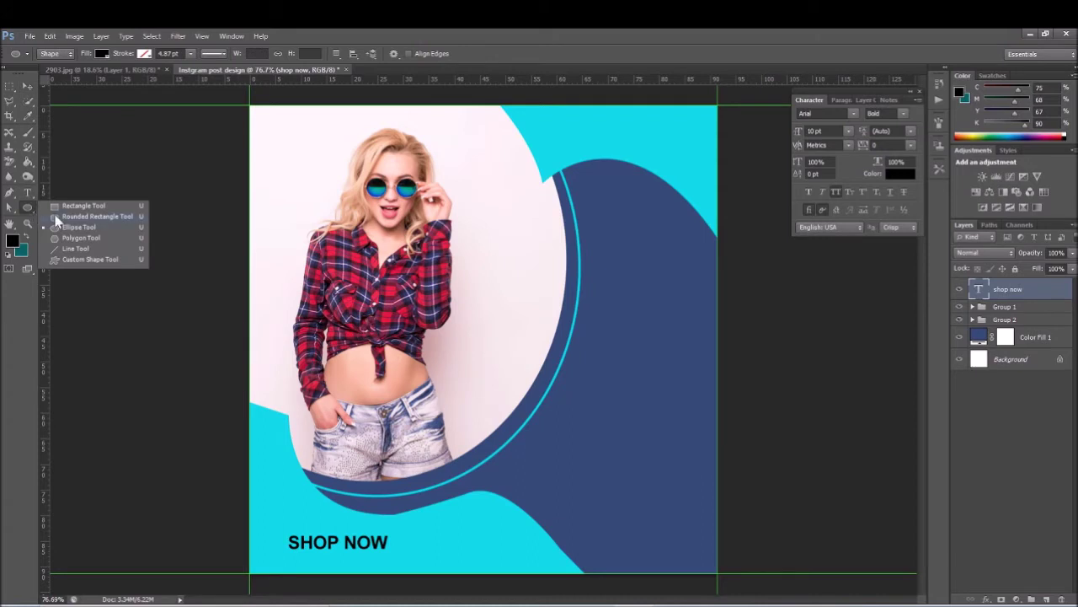
click(70, 216)
drag(584, 336, 698, 363)
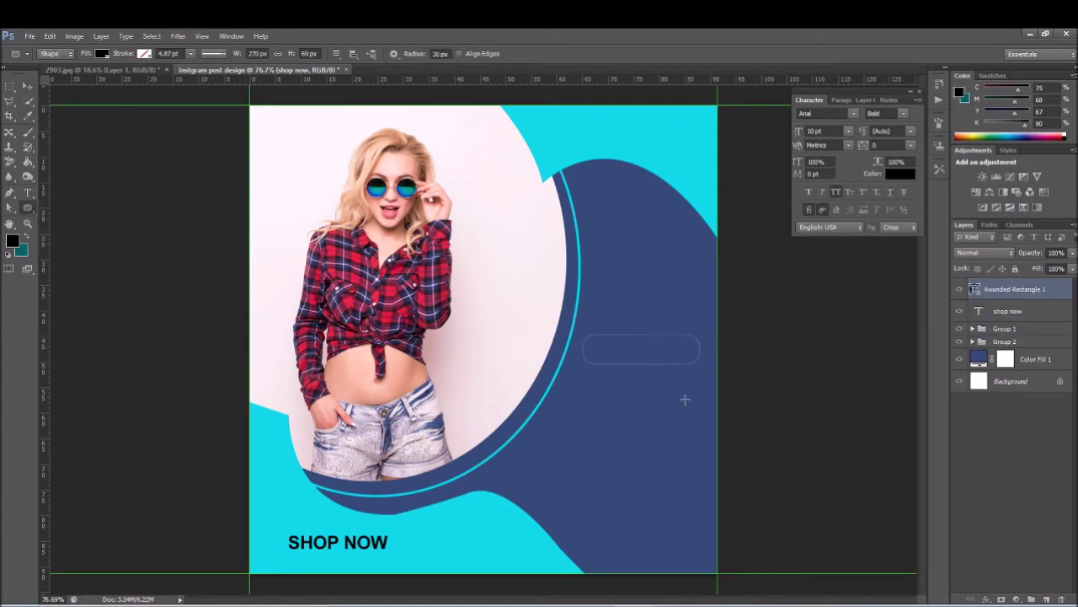
click(439, 54)
click(28, 87)
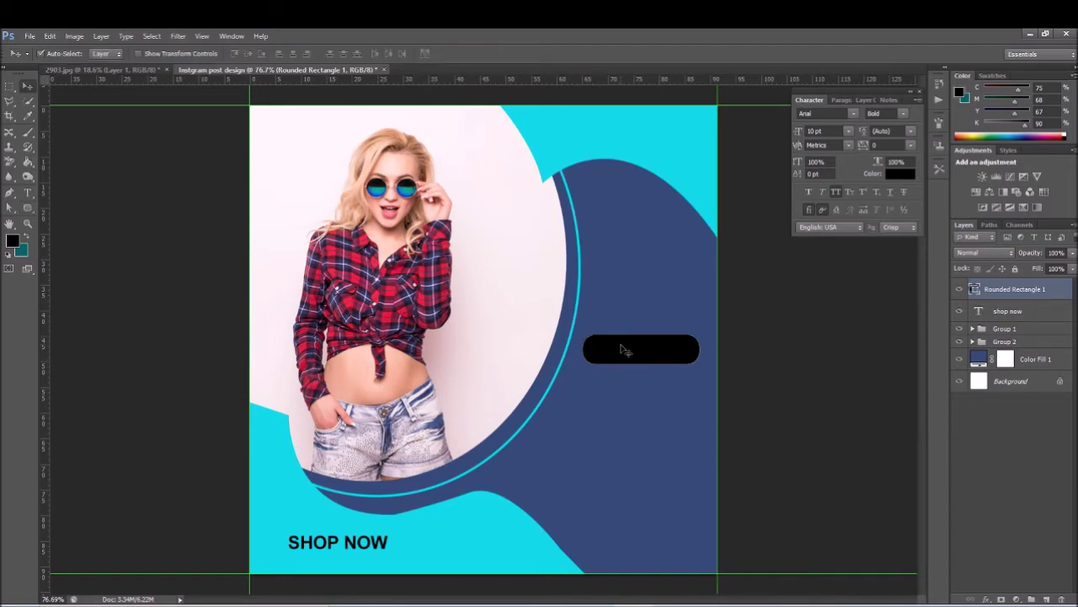
key(ctrl+t)
drag(703, 364, 581, 447)
click(565, 54)
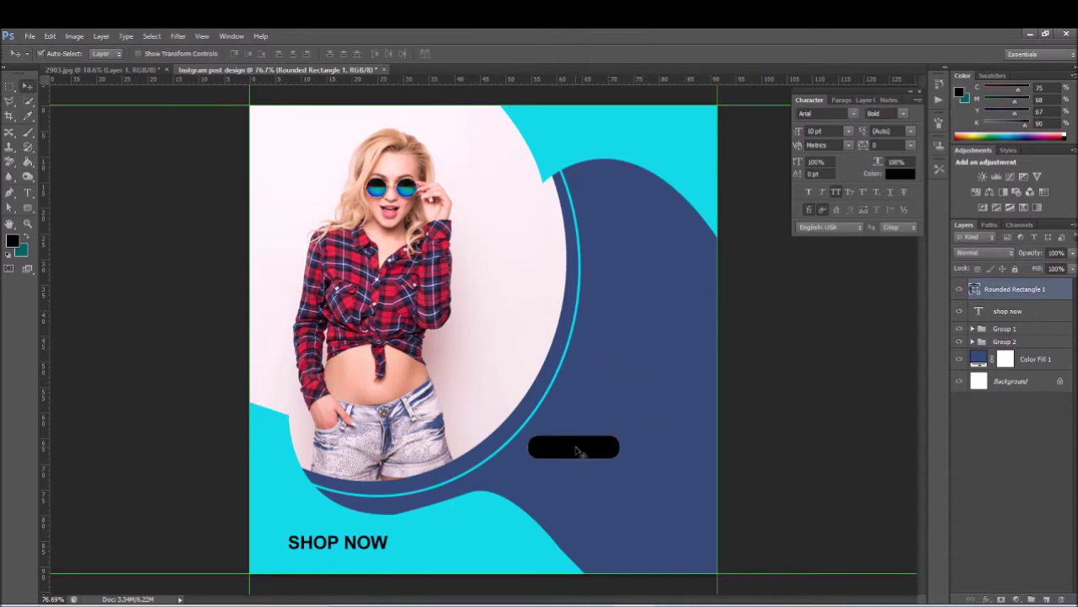
Step: Fill the rounded rectangle with bright red and move it to the lower left
double_click(976, 290)
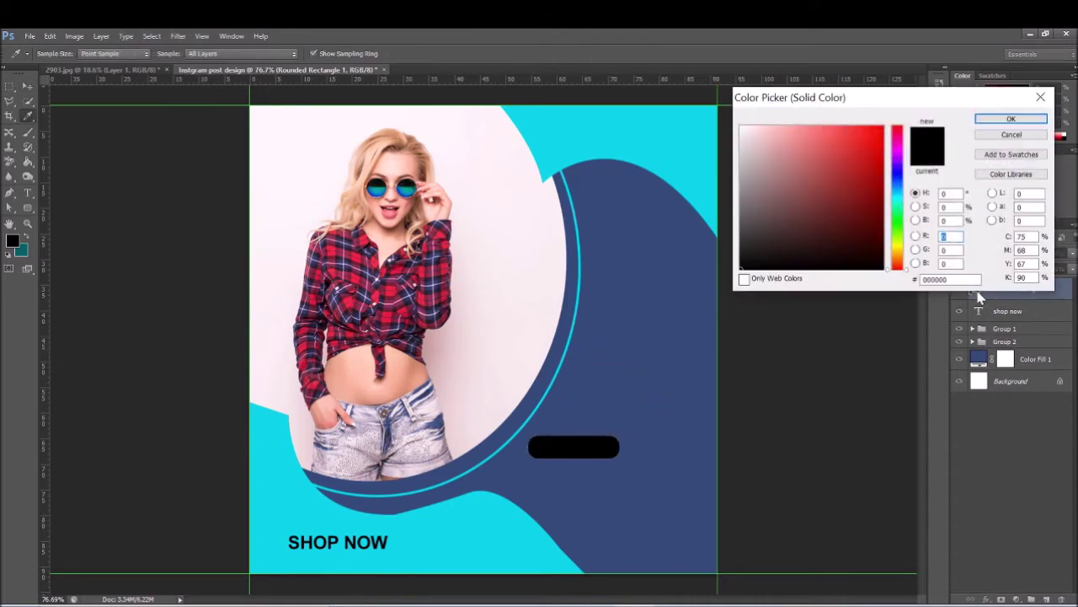
click(882, 149)
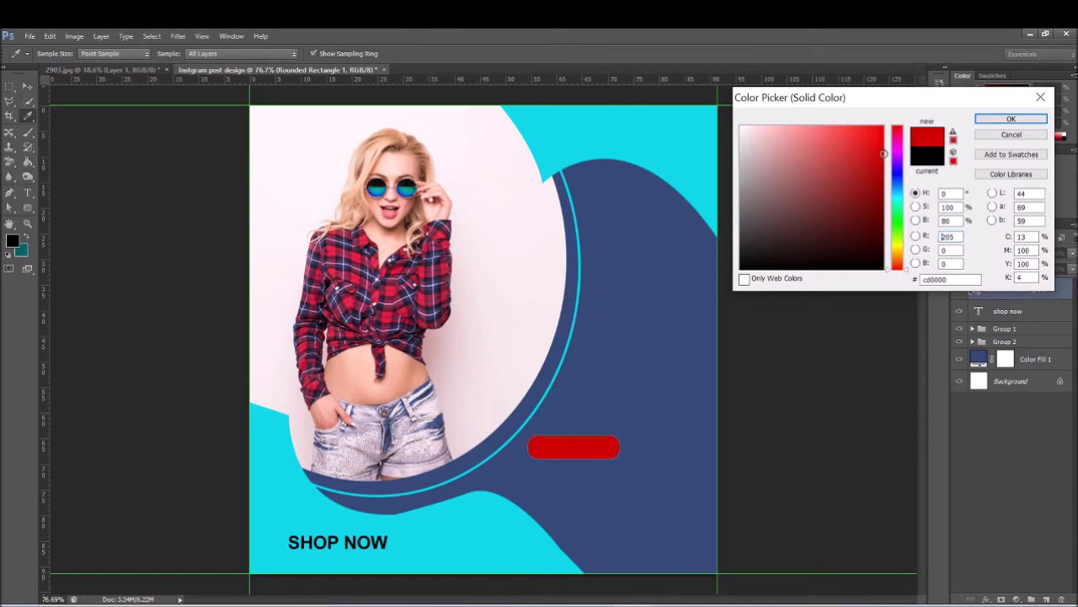
drag(883, 149, 881, 141)
click(880, 134)
click(1011, 121)
key(v)
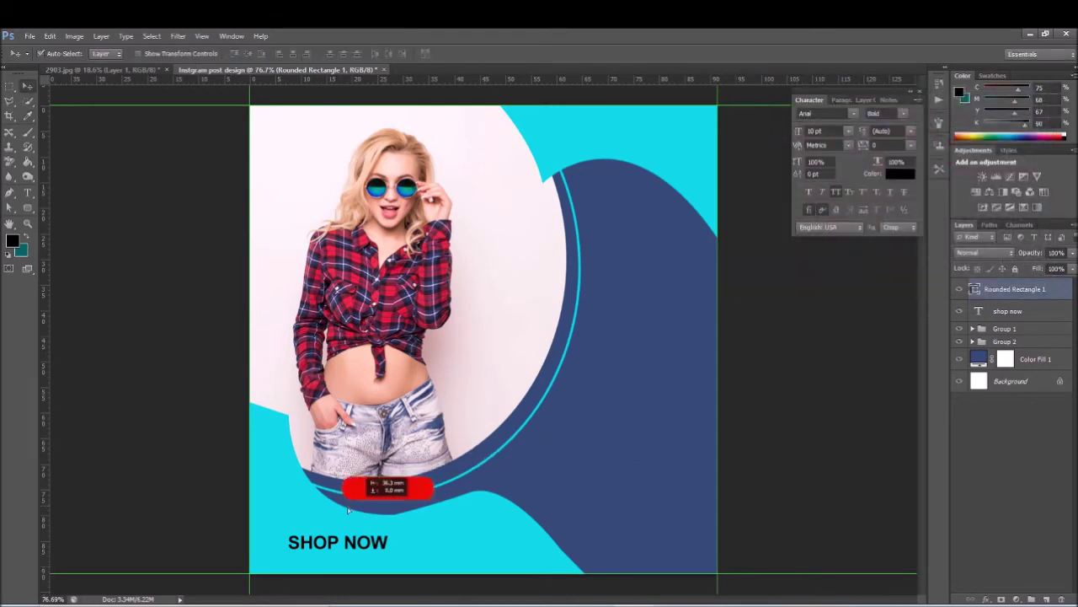
drag(575, 450, 296, 515)
Step: Line SHOP NOW up beside the red button and place the button layer beneath the text
scroll(422, 459, up, 1)
drag(421, 459, 525, 394)
mouse_move(413, 455)
mouse_down()
mouse_move(574, 482)
mouse_move(625, 465)
mouse_up()
drag(446, 474, 445, 489)
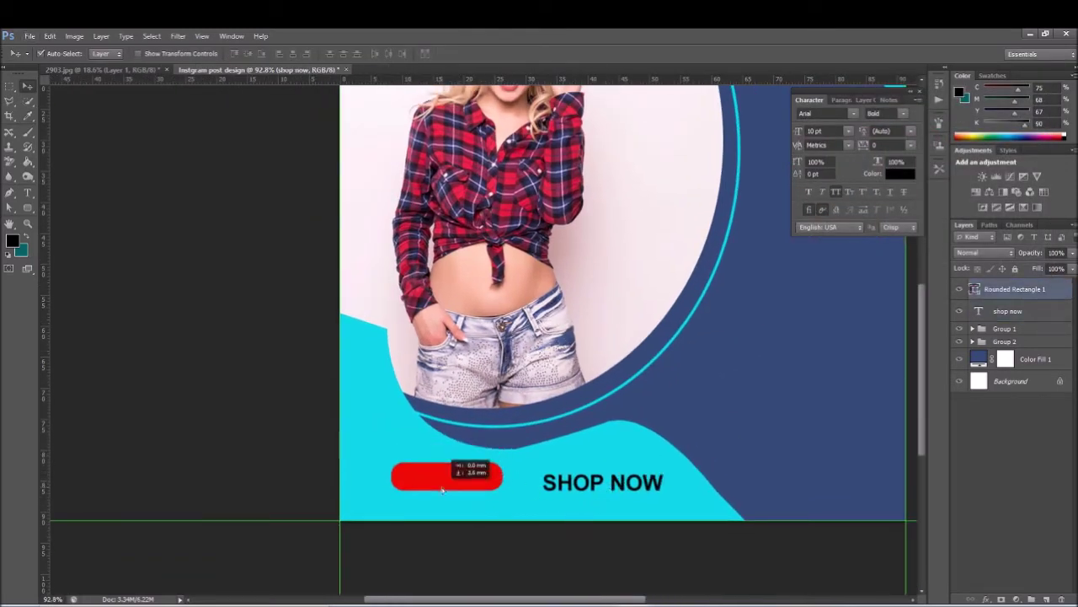
drag(1011, 289, 1014, 318)
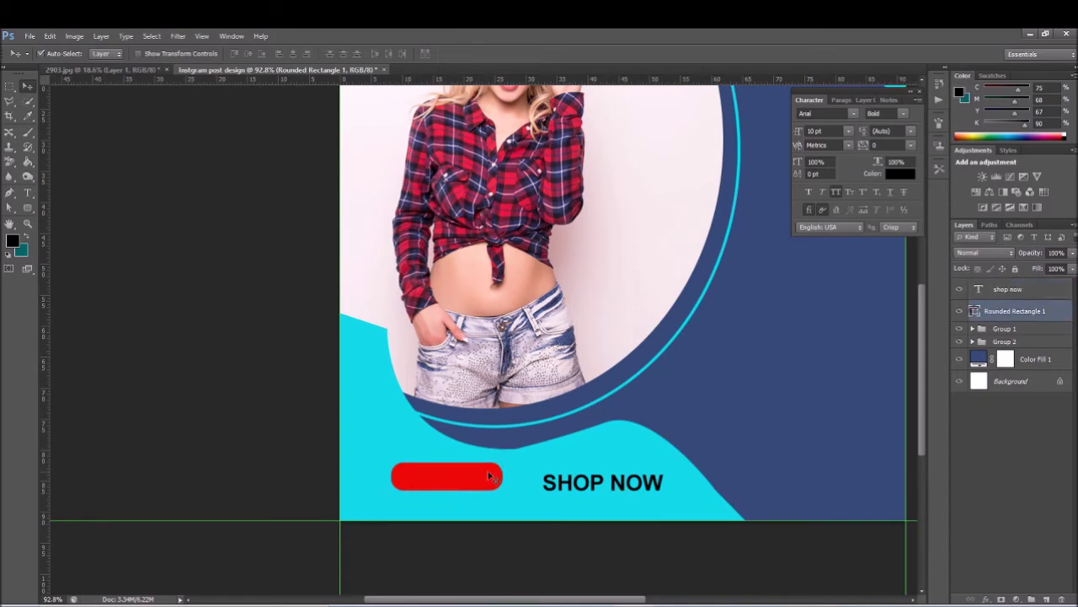
double_click(975, 312)
Step: Recolour the button to the background navy and enlarge it to about 114%
click(791, 382)
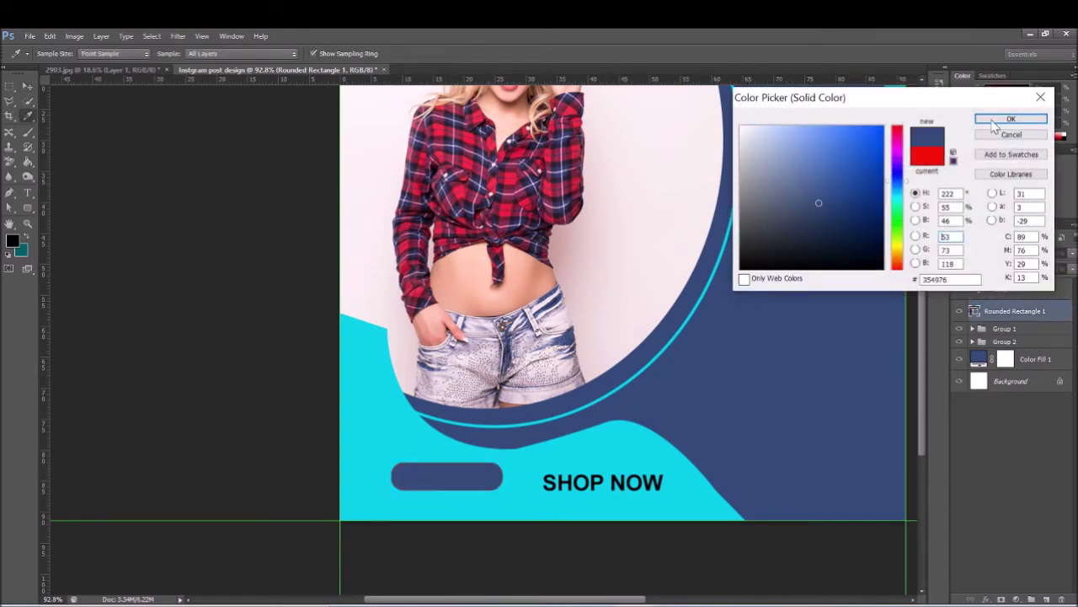
click(991, 122)
key(ctrl+t)
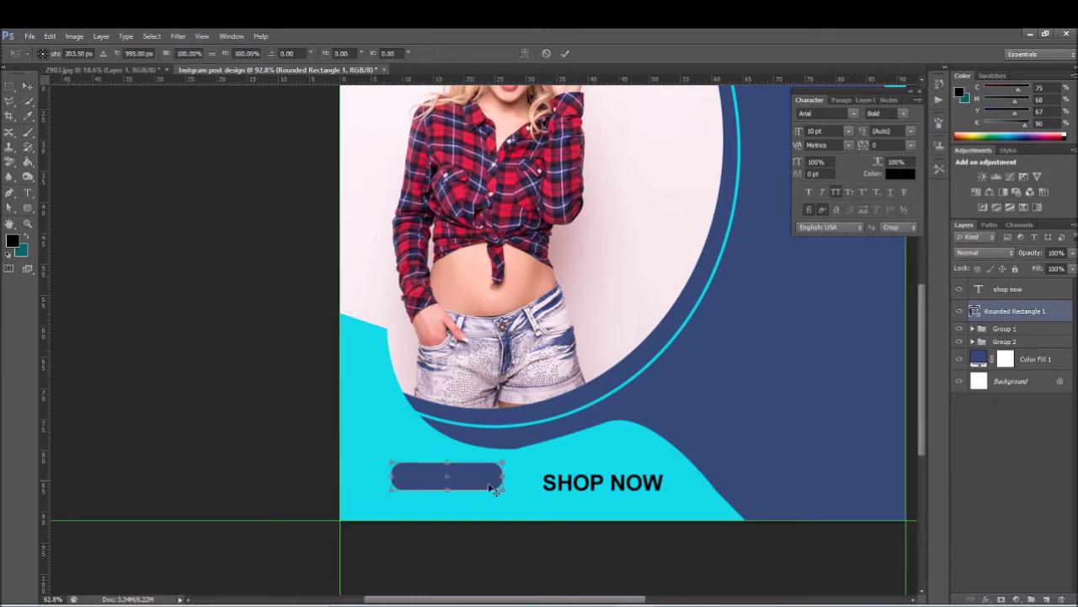
drag(503, 491, 518, 492)
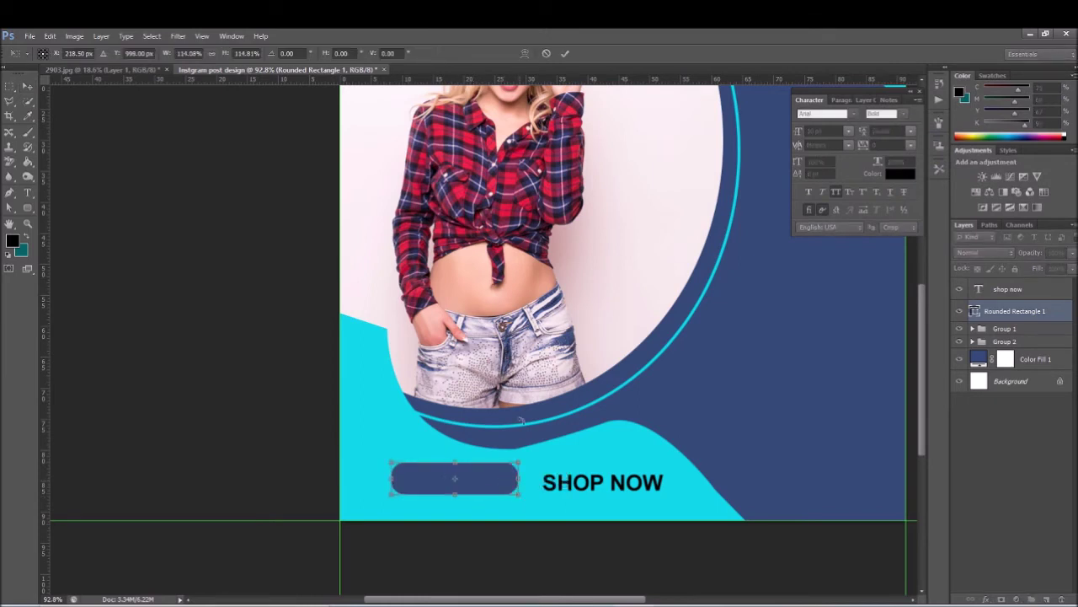
click(565, 53)
Step: Move SHOP NOW onto the button, scale it down to fit, and select its text for editing
drag(623, 496, 473, 493)
key(ctrl+t)
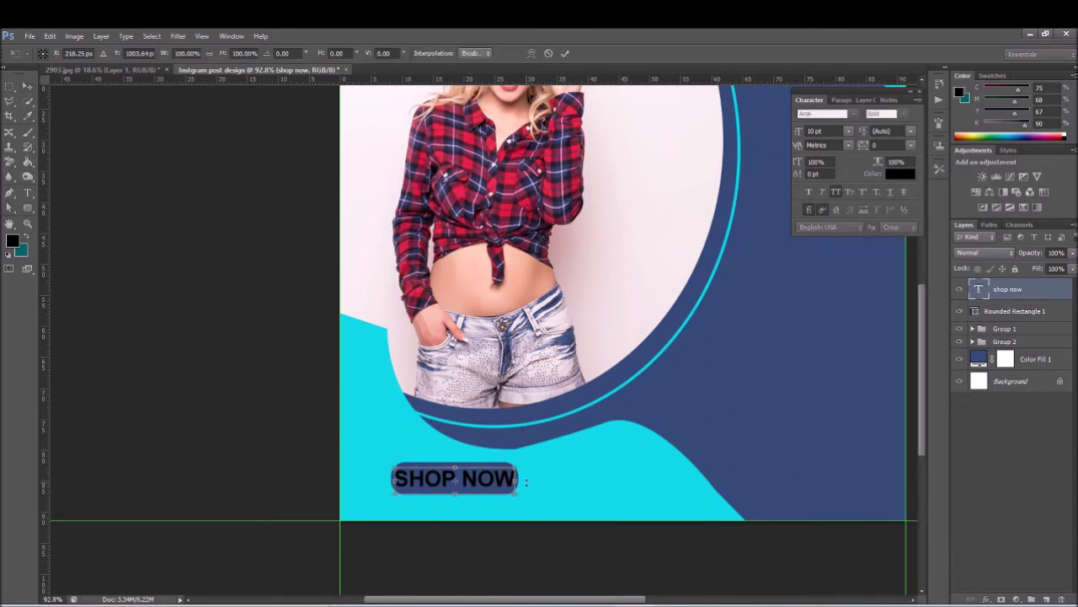
drag(517, 465, 475, 490)
click(564, 53)
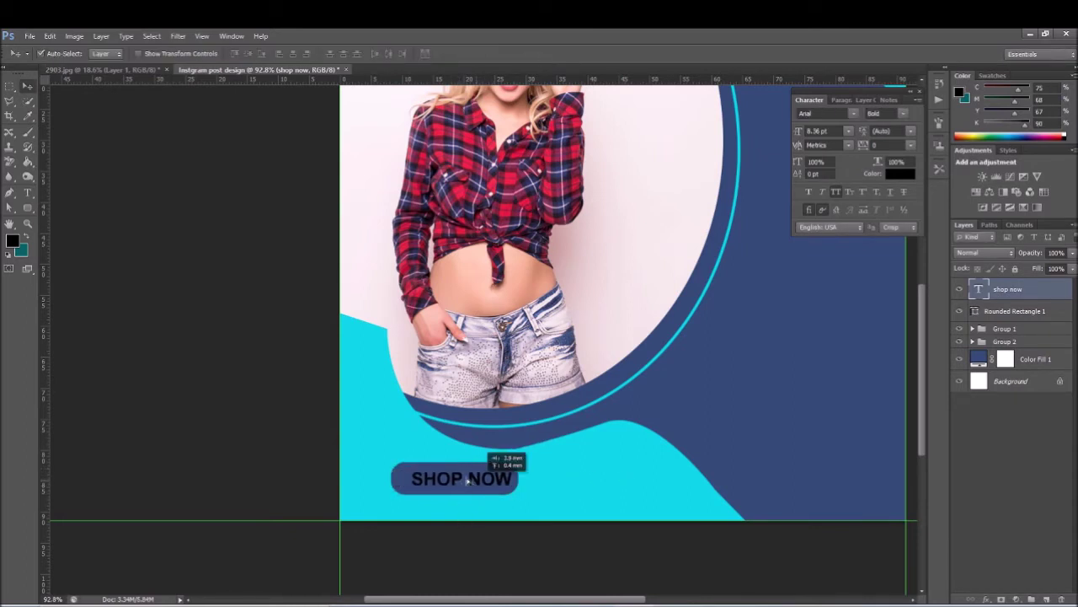
shift+click(1017, 311)
click(248, 53)
click(253, 356)
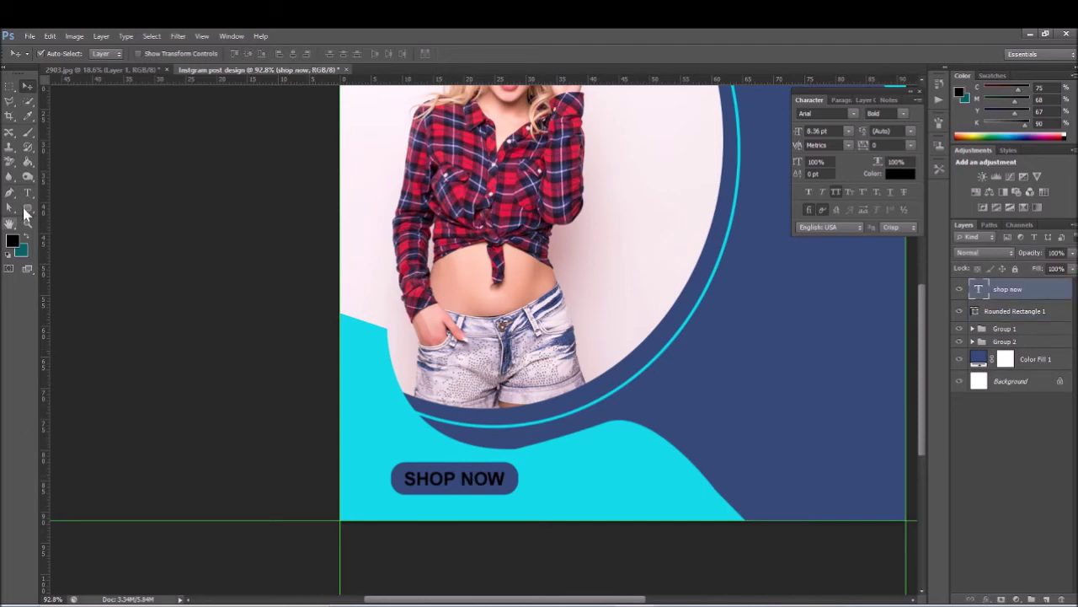
click(28, 192)
drag(403, 478, 505, 479)
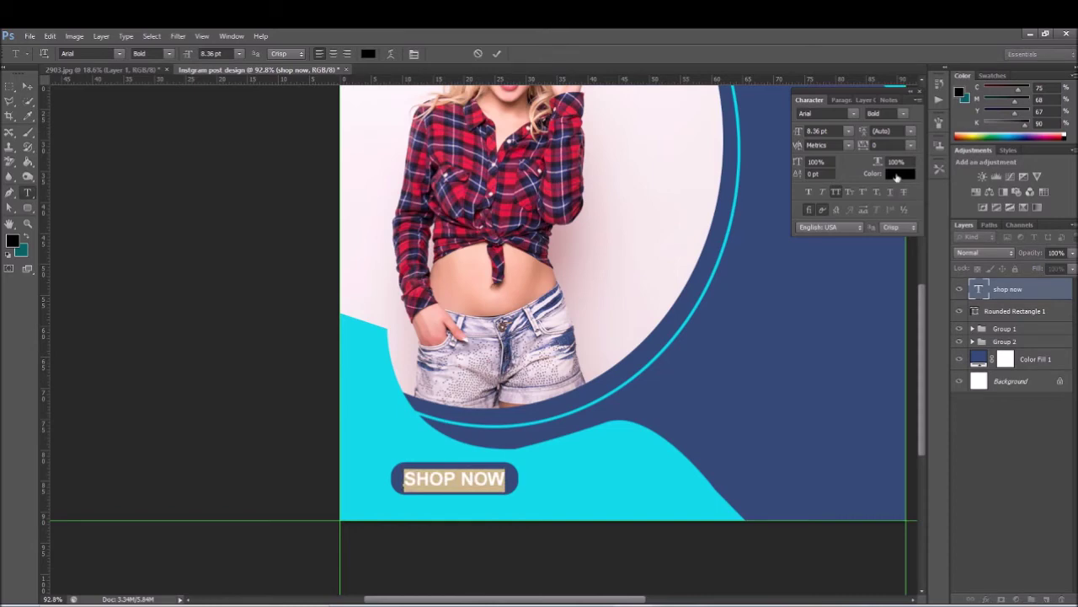
Step: Set the SHOP NOW text to white, 7 pt, Regular style, and commit it
click(897, 175)
click(740, 121)
click(1011, 121)
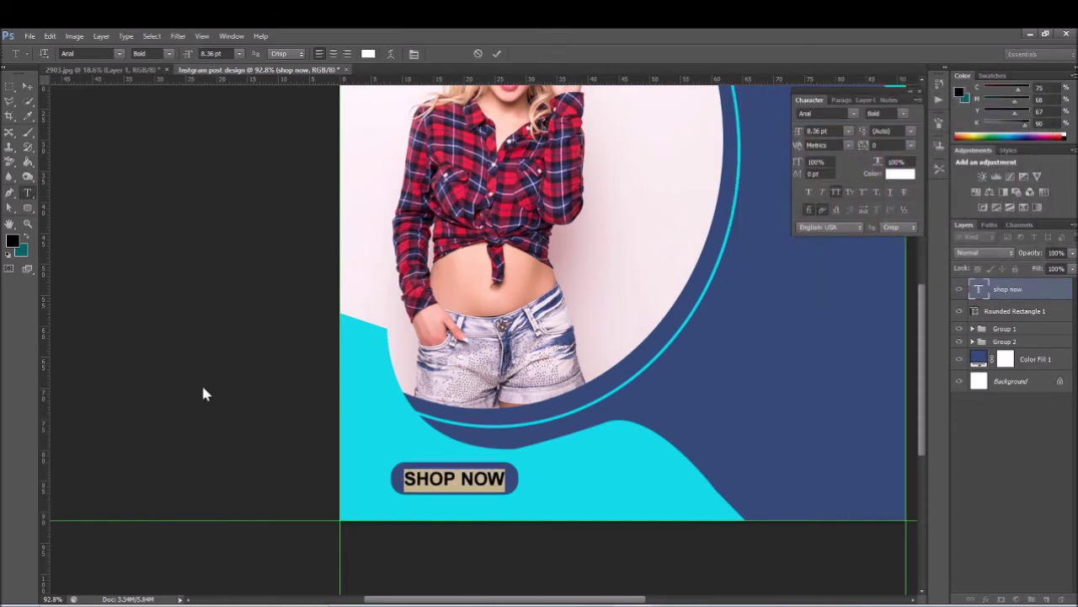
click(807, 192)
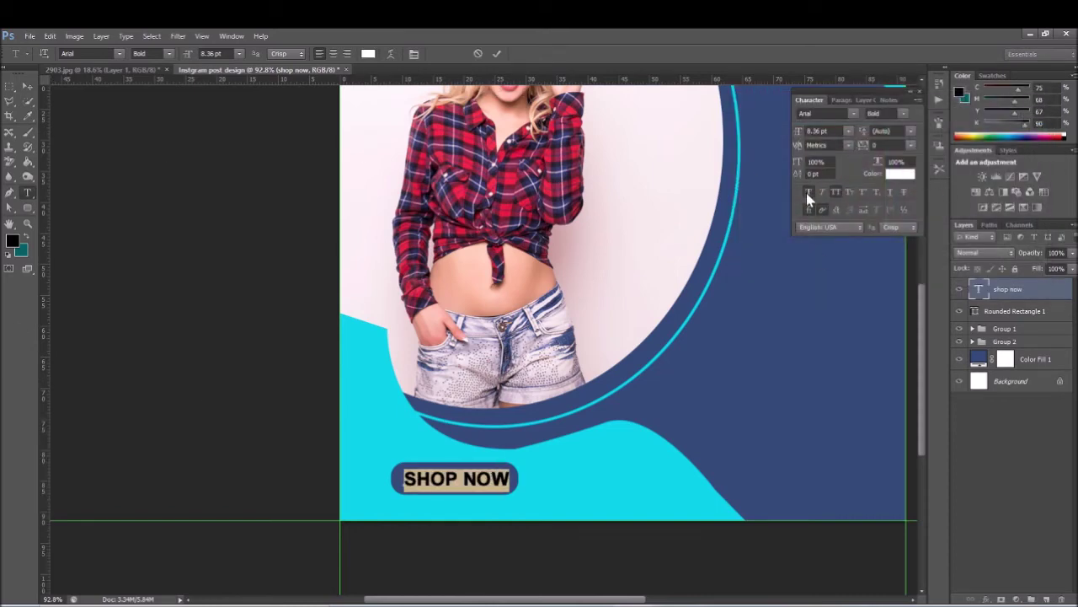
click(831, 132)
text(7)
click(894, 114)
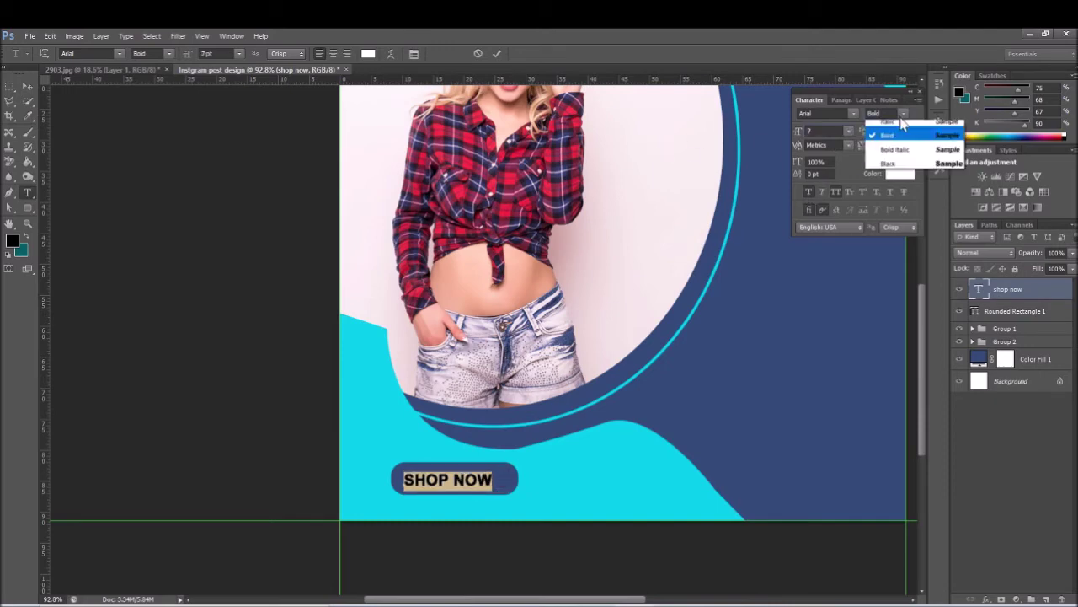
click(892, 187)
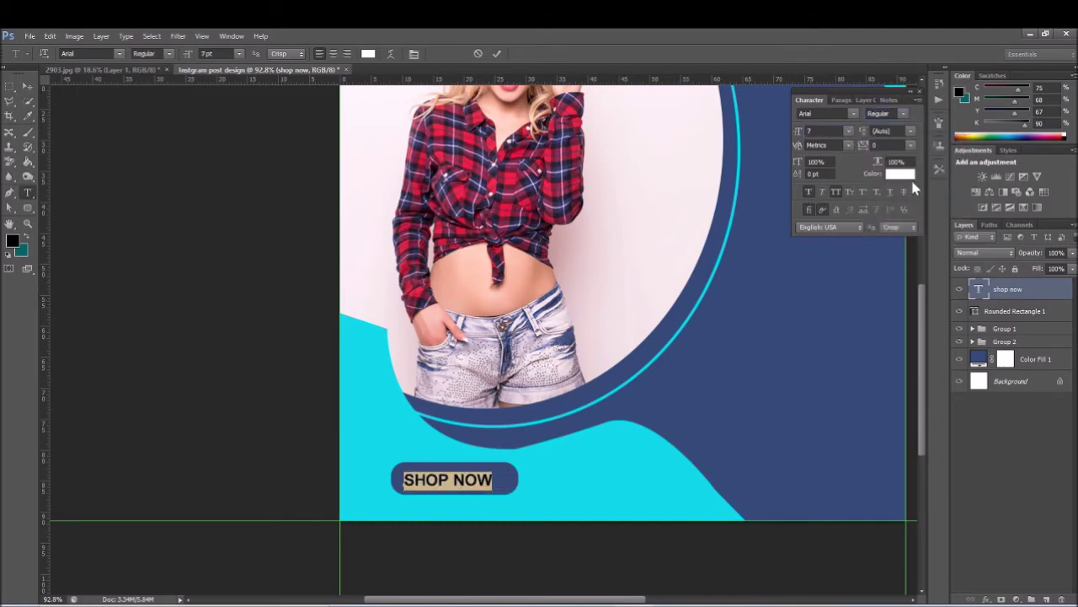
click(497, 54)
Step: Centre SHOP NOW on the navy button and fit the whole design in the window
click(28, 87)
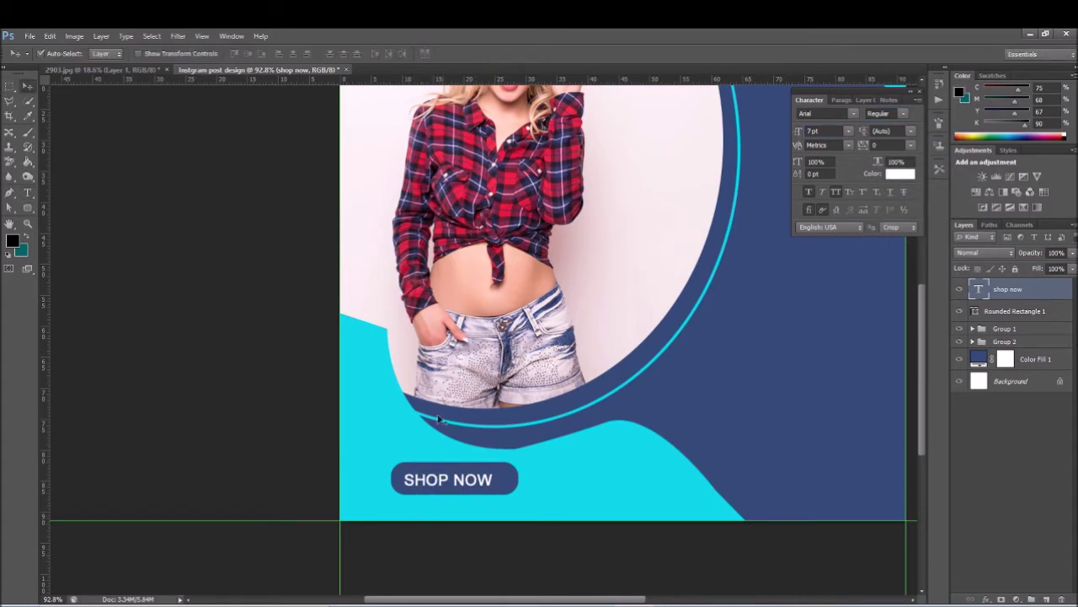
shift+click(1011, 311)
click(287, 54)
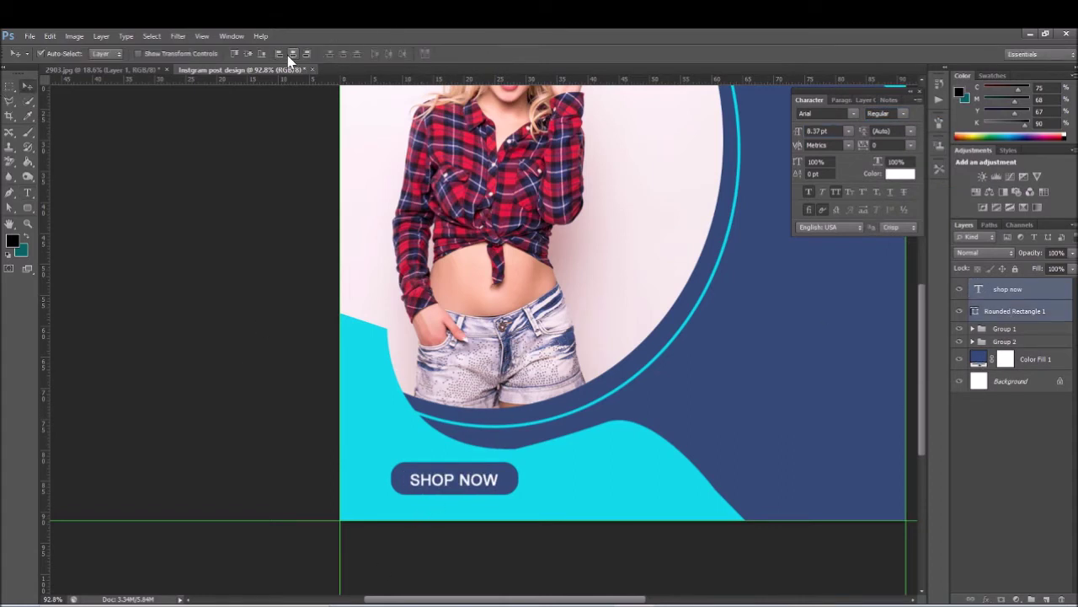
click(249, 53)
click(273, 423)
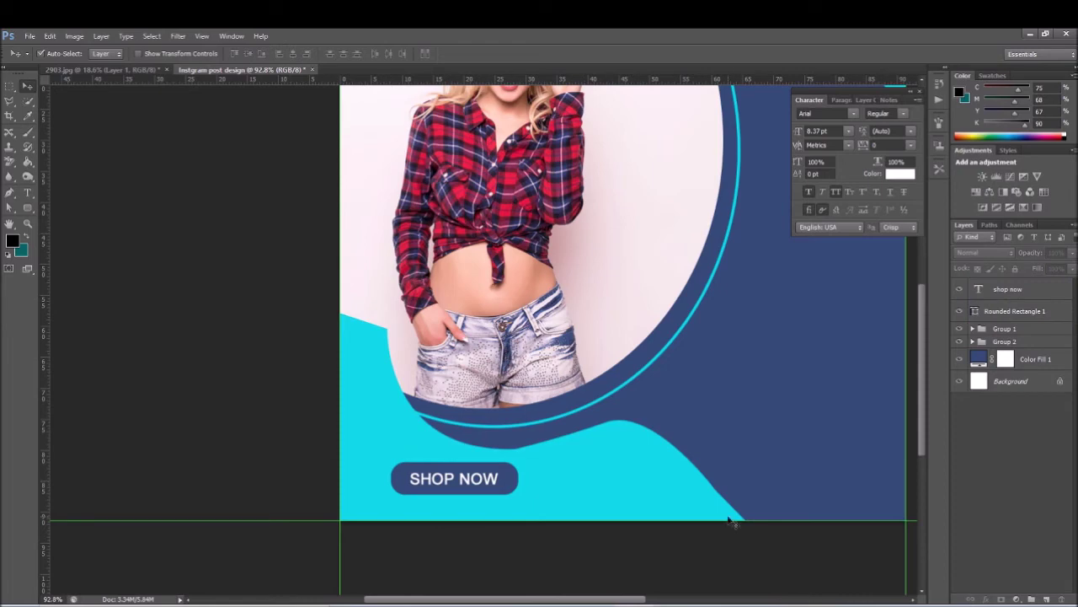
key(ctrl+0)
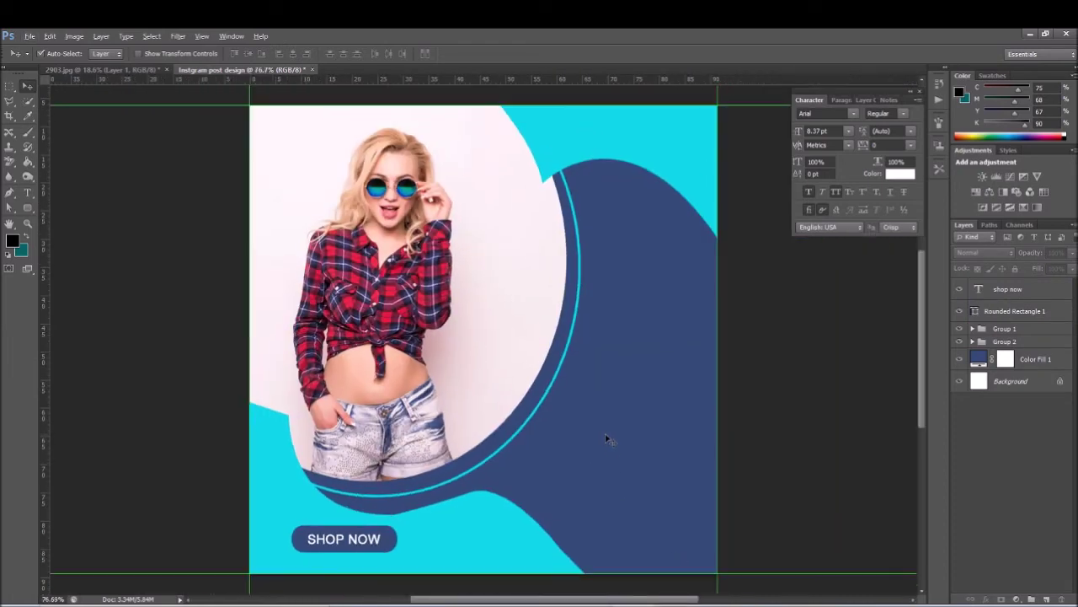
Step: Choose the scalloped badge from the Custom Shape library and draw it beside the model on the navy curve
click(28, 209)
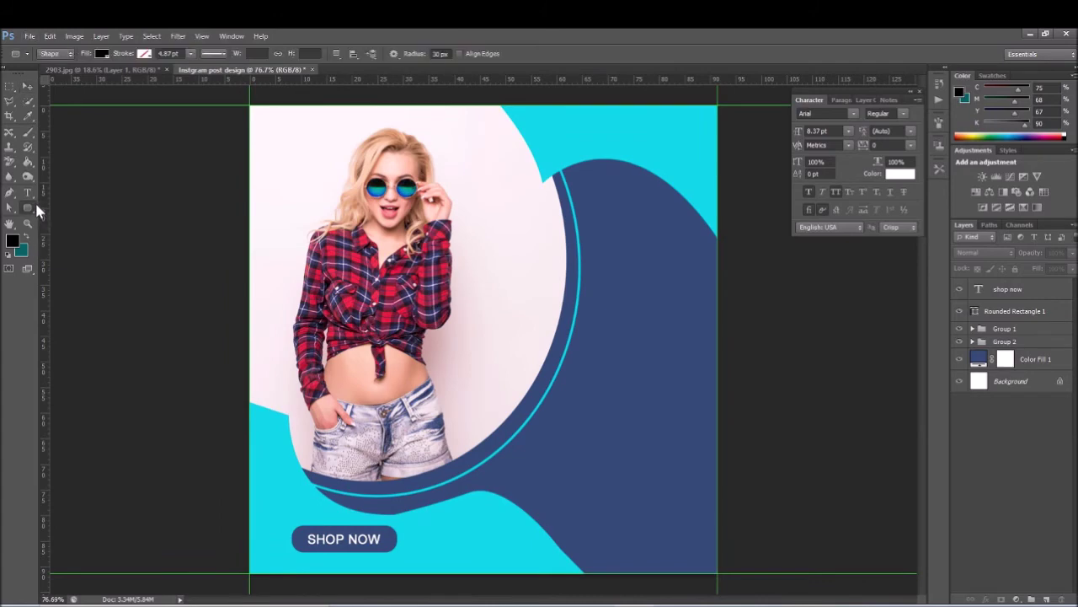
right_click(28, 211)
click(83, 262)
click(441, 54)
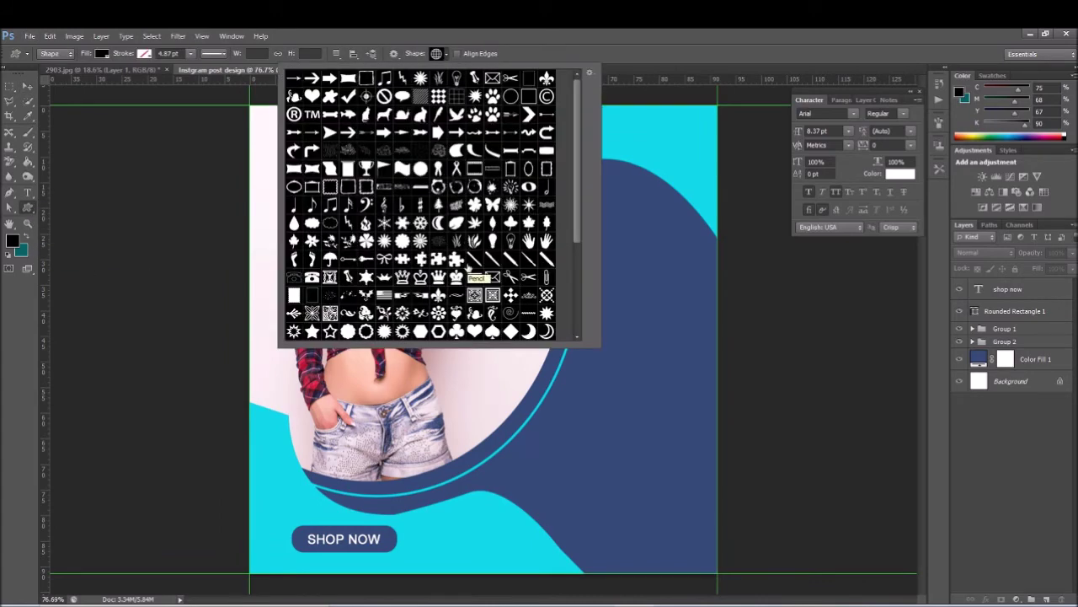
scroll(386, 242, down, 2)
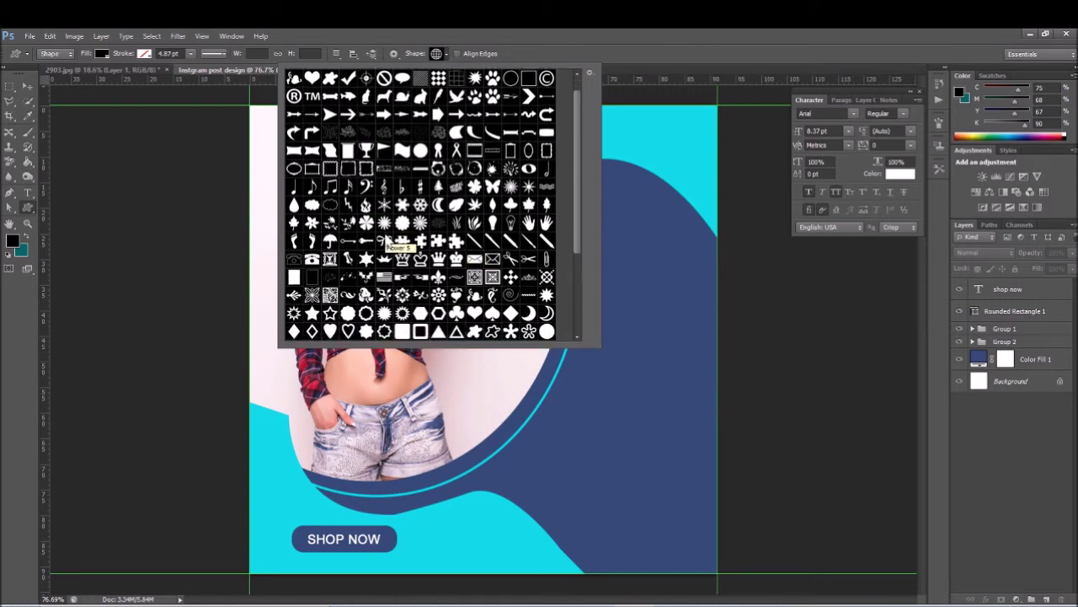
scroll(385, 243, down, 1)
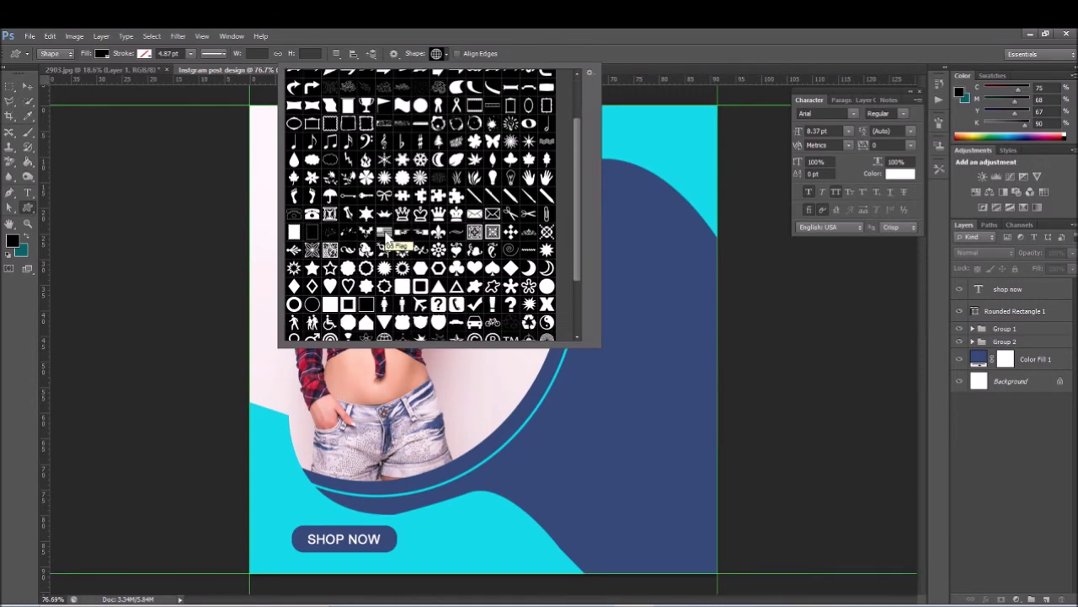
scroll(451, 293, down, 1)
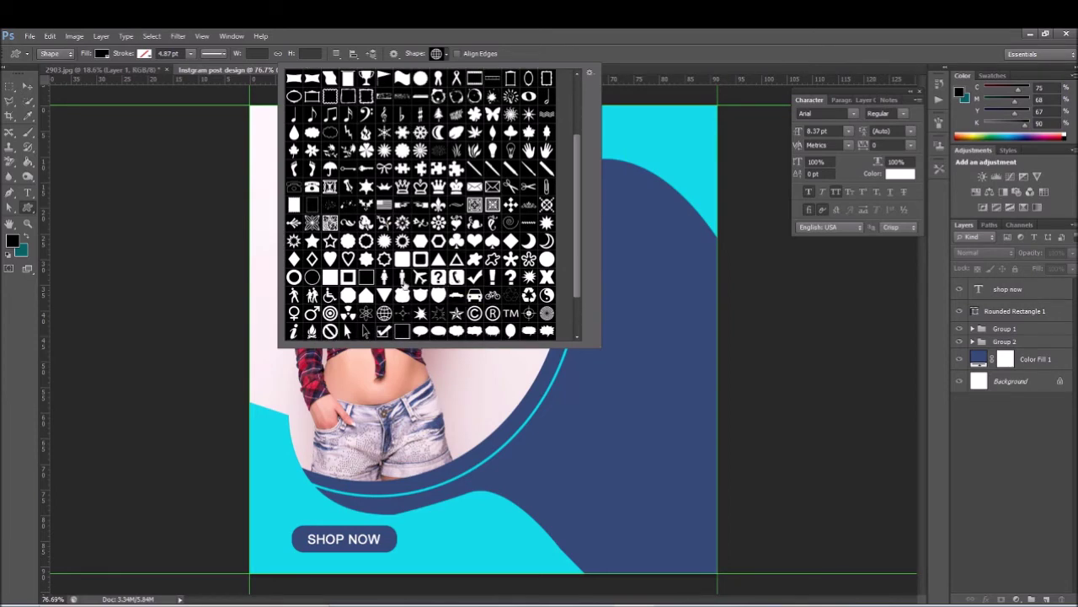
click(348, 241)
click(452, 61)
mouse_move(606, 375)
mouse_down()
mouse_move(613, 385)
mouse_move(615, 339)
mouse_up()
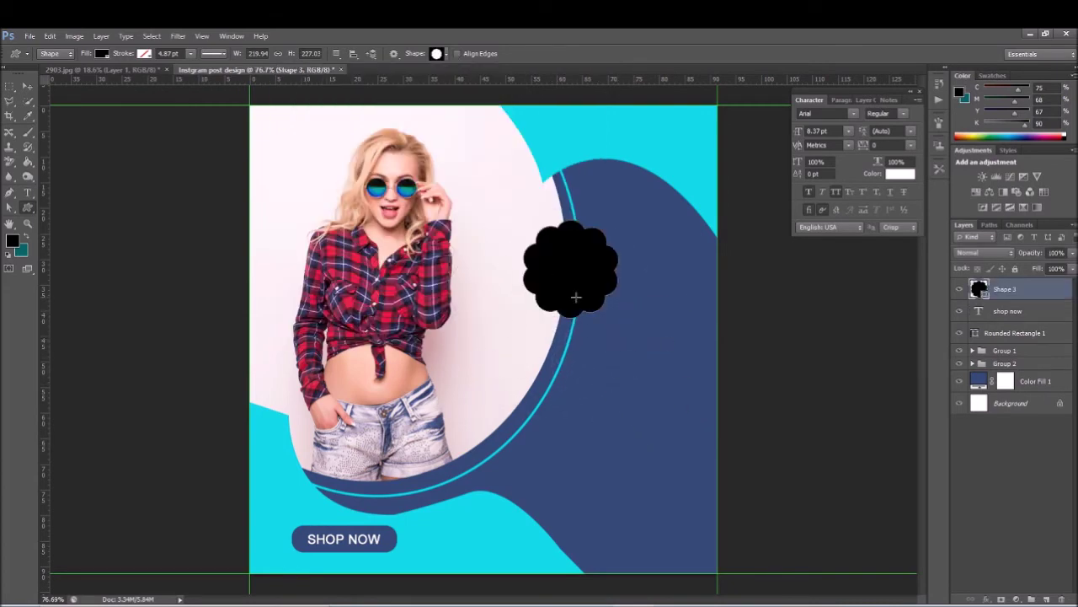
Step: Fill the Shape 3 badge with cyan #04dce8 sampled from the curves, then start a new text layer
click(27, 86)
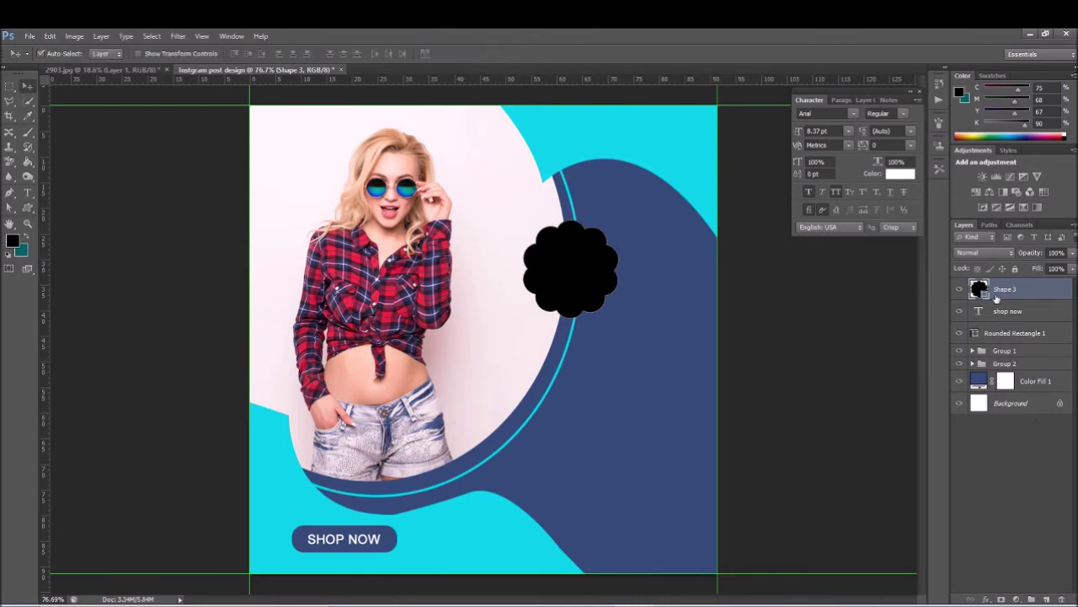
double_click(980, 290)
click(571, 123)
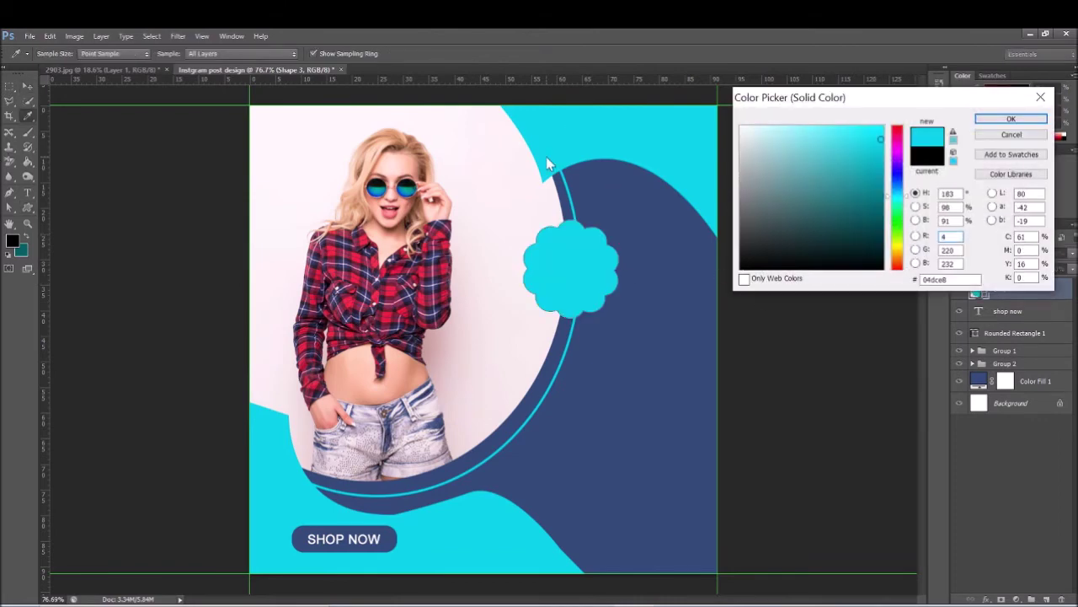
click(1042, 121)
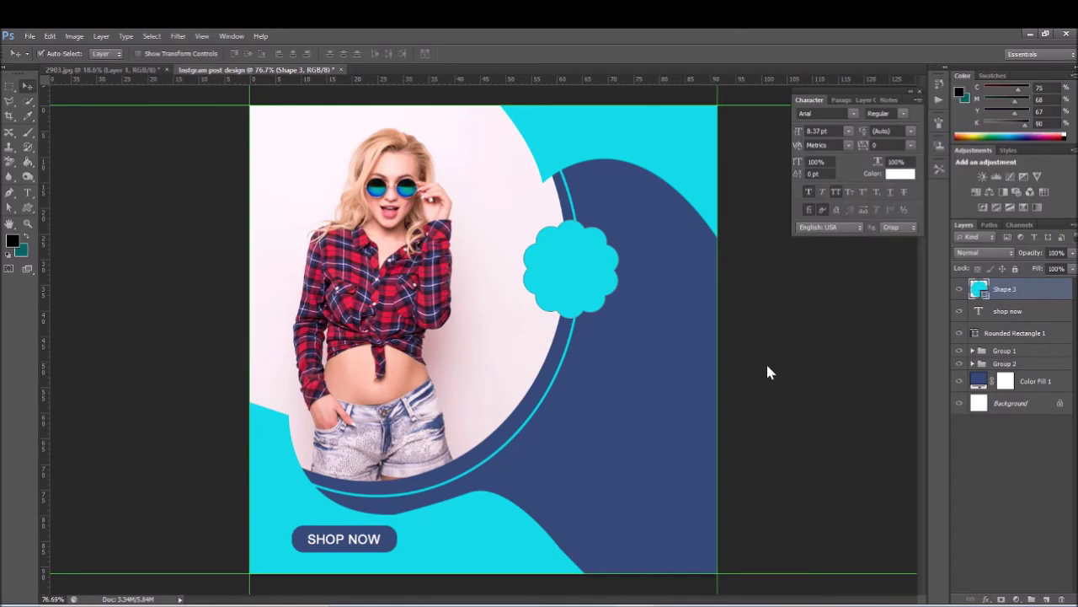
click(28, 192)
click(591, 387)
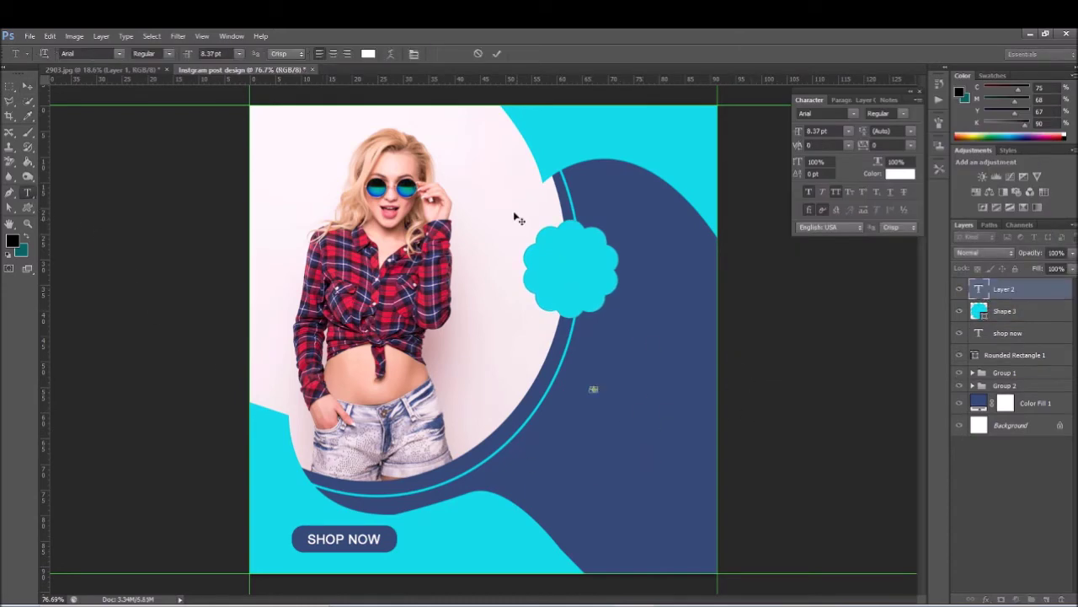
Step: Type 'UP TO 50% OFF' and move it onto the cyan badge
click(477, 54)
click(581, 381)
text(TO 50% O)
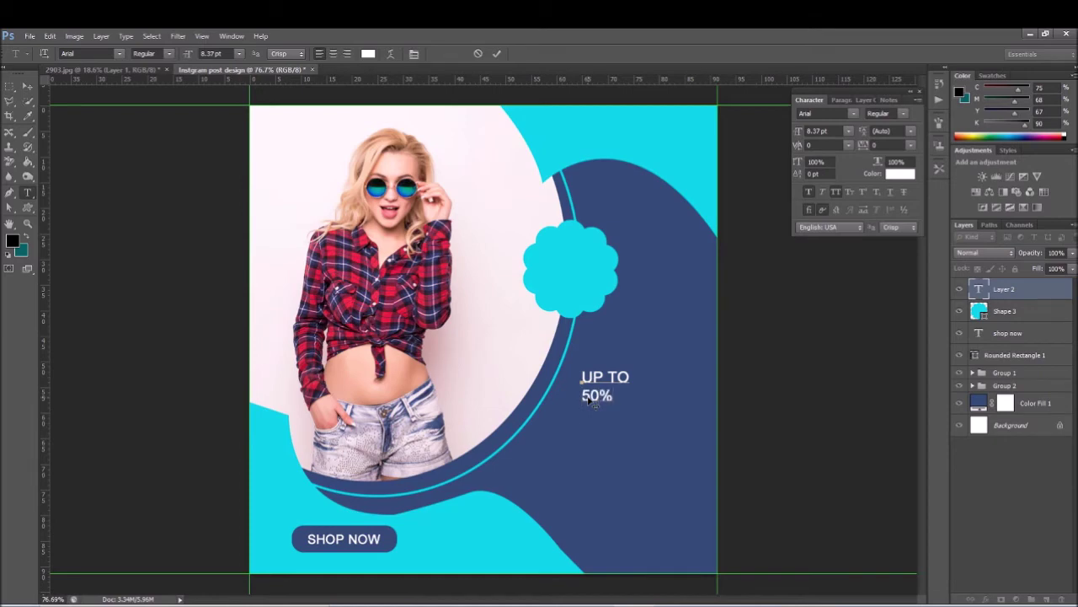
text(FF)
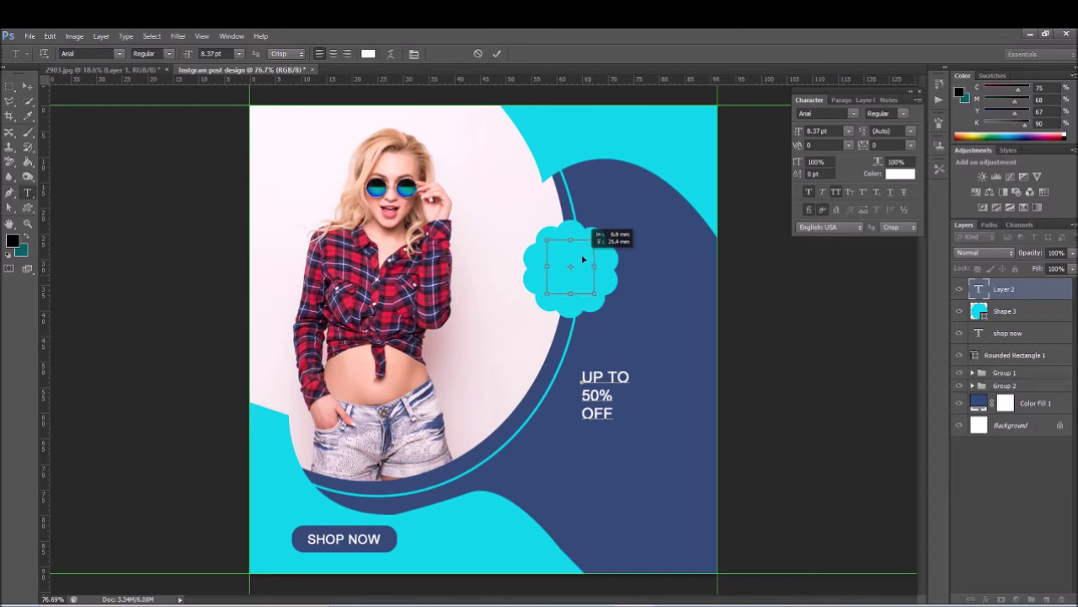
drag(619, 391, 585, 262)
Step: Make the badge text dark, Bold and 9 pt, and commit it
key(ctrl+a)
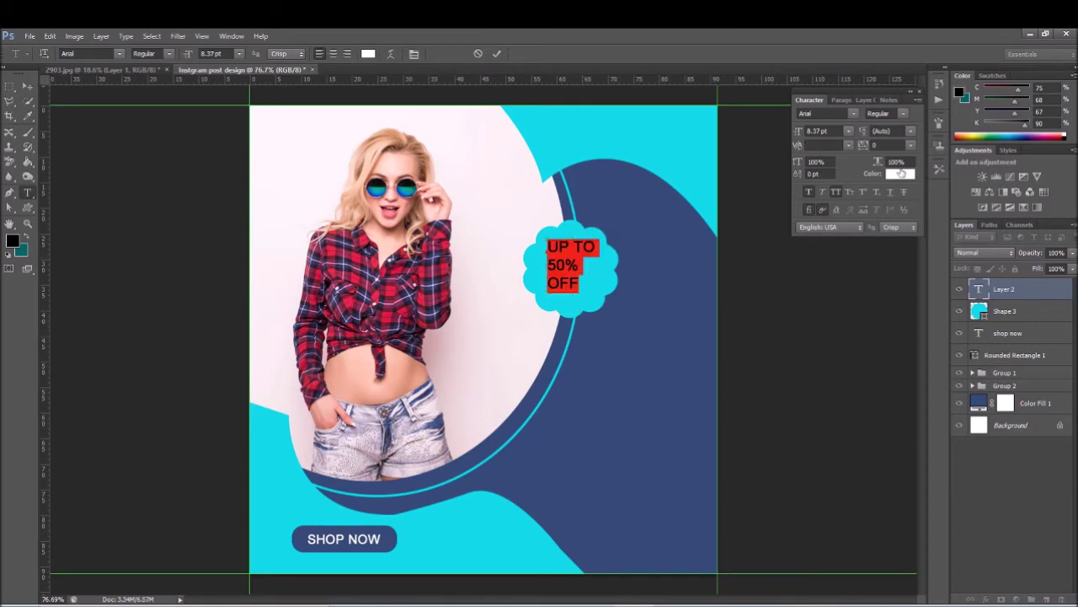
click(899, 173)
click(1011, 119)
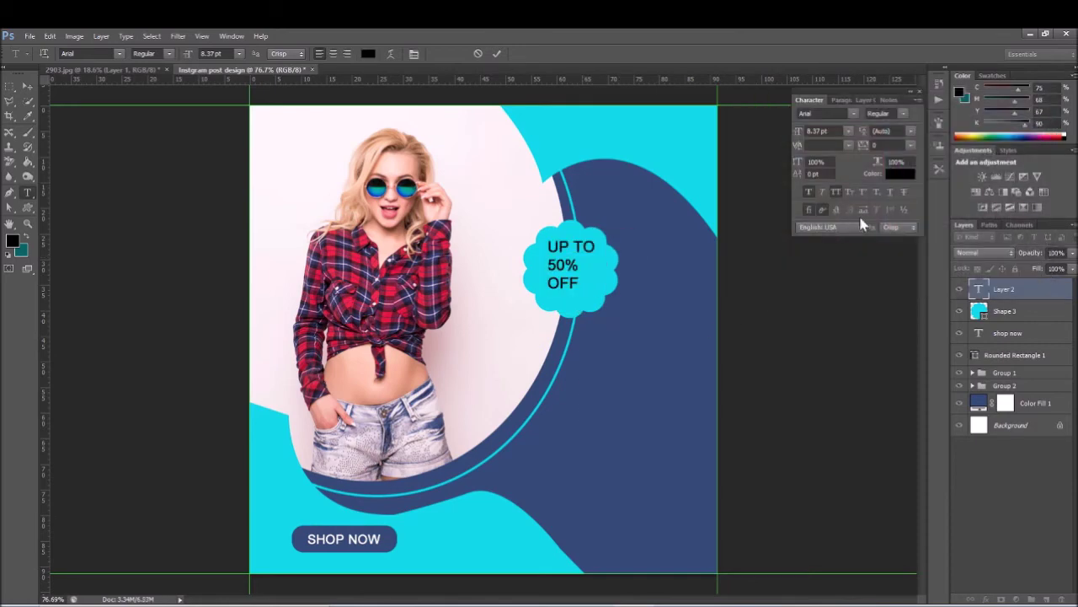
click(893, 114)
click(896, 218)
click(832, 130)
text(9)
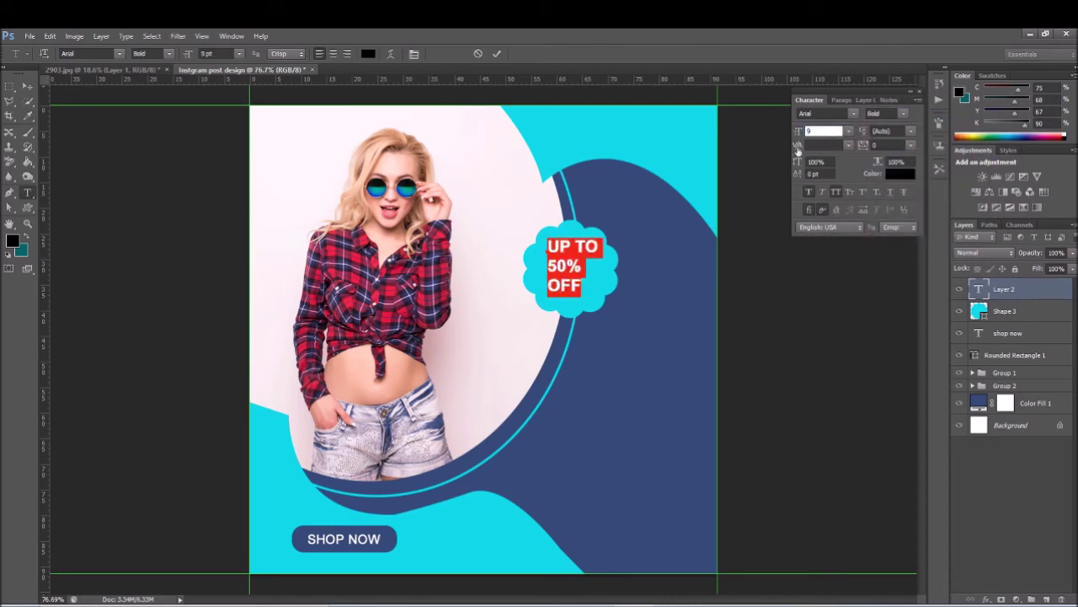
click(497, 54)
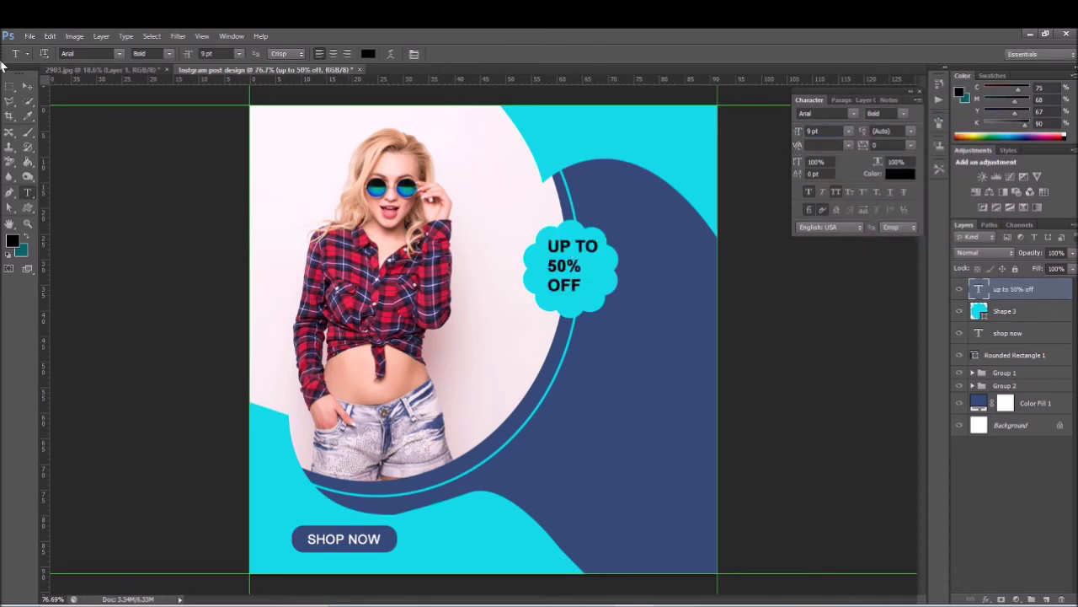
Step: Centre the UP TO 50% OFF text vertically and horizontally on the badge
key(v)
shift+click(1021, 312)
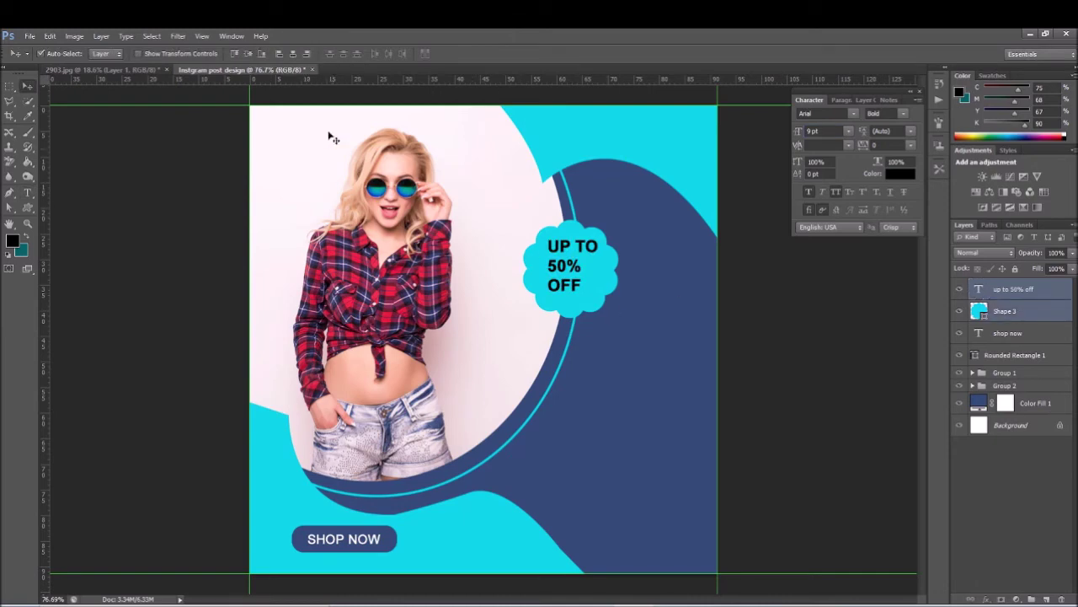
click(249, 53)
click(290, 54)
click(96, 355)
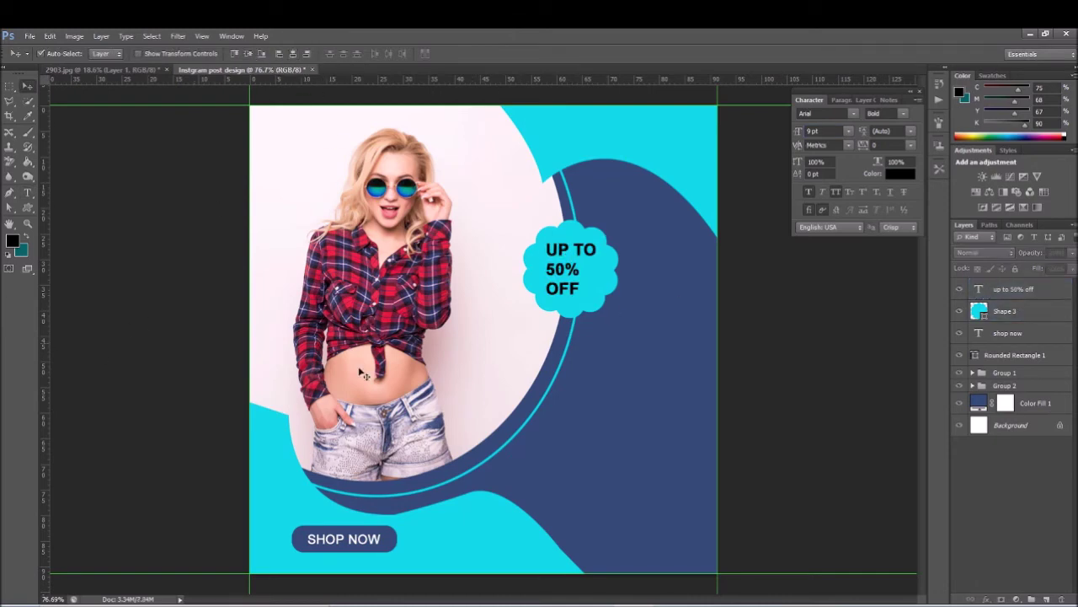
scroll(558, 393, up, 1)
Step: Enlarge the cyan badge shape to about 111%
click(1044, 316)
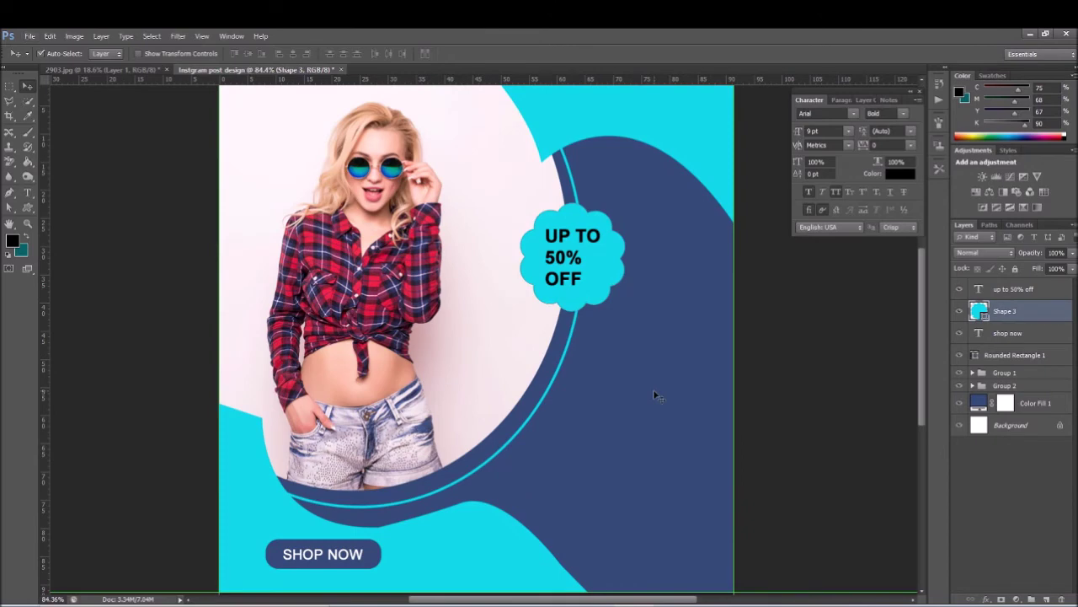
key(ctrl+t)
drag(626, 313, 631, 313)
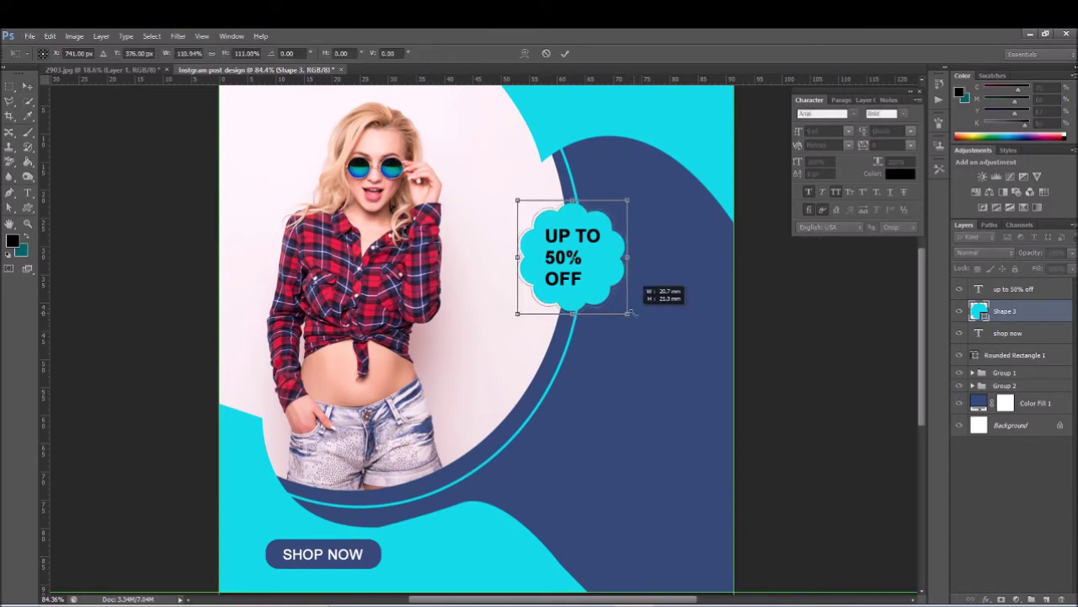
click(564, 53)
click(849, 457)
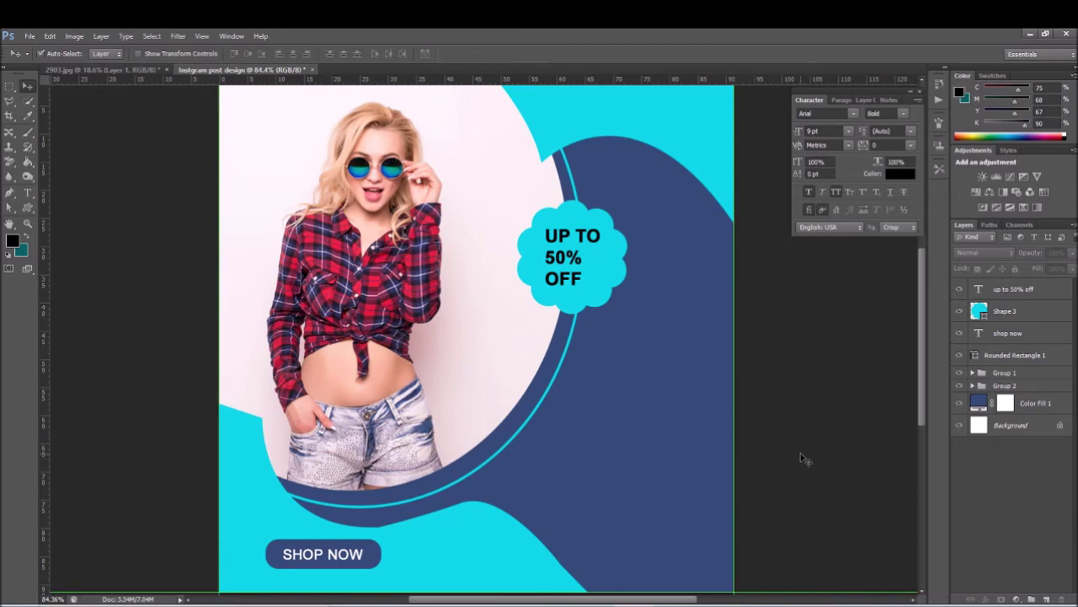
key(ctrl+0)
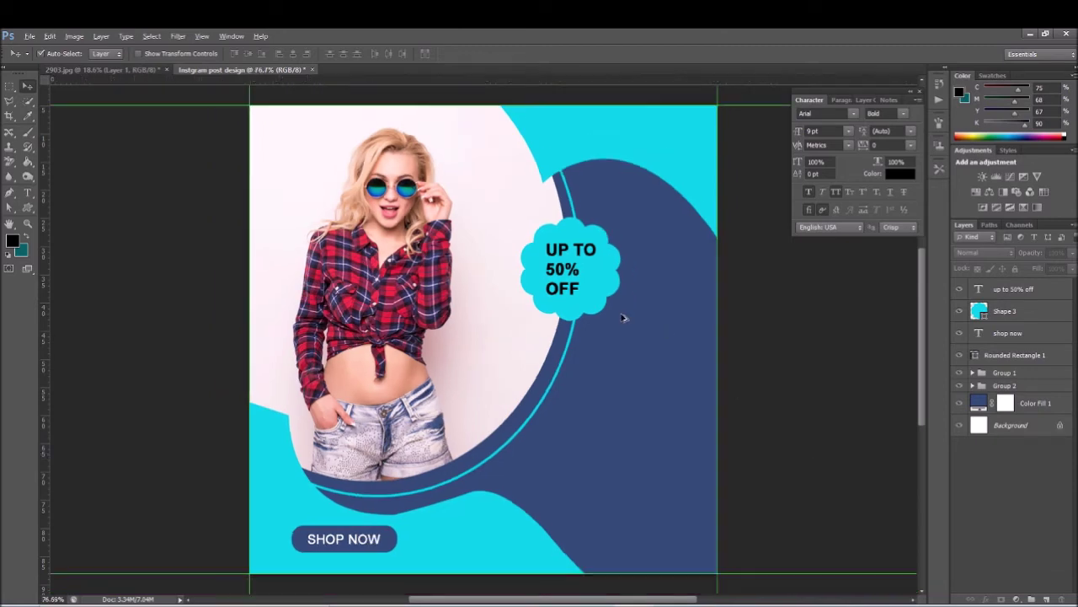
click(920, 91)
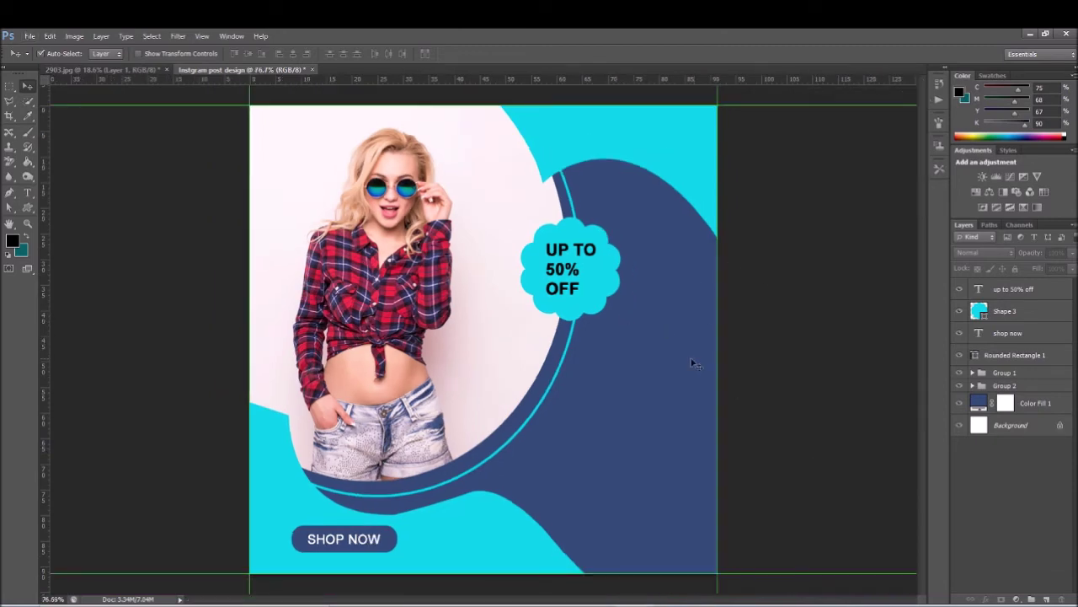
click(28, 192)
click(541, 465)
text(www)
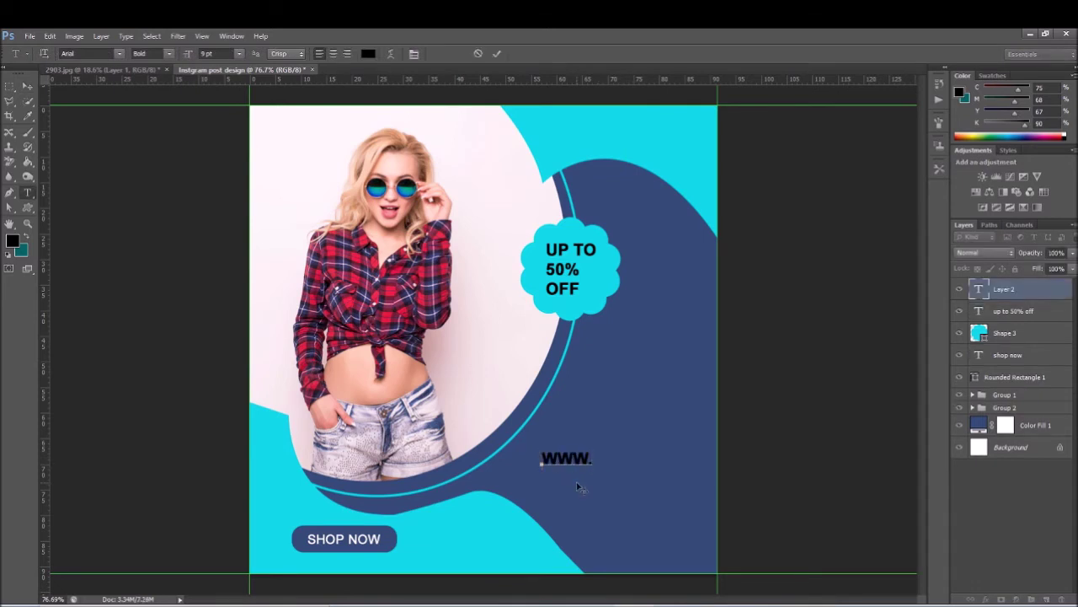
text(r)
text(web)
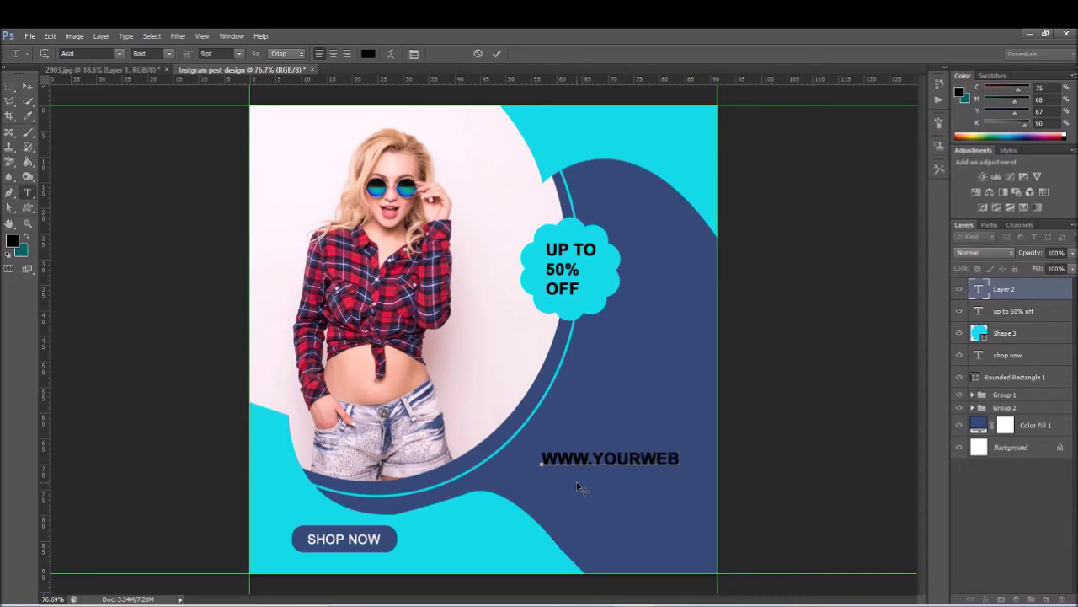
text(com)
Step: Set the URL text to Arial Regular at 7 pt
key(ctrl+a)
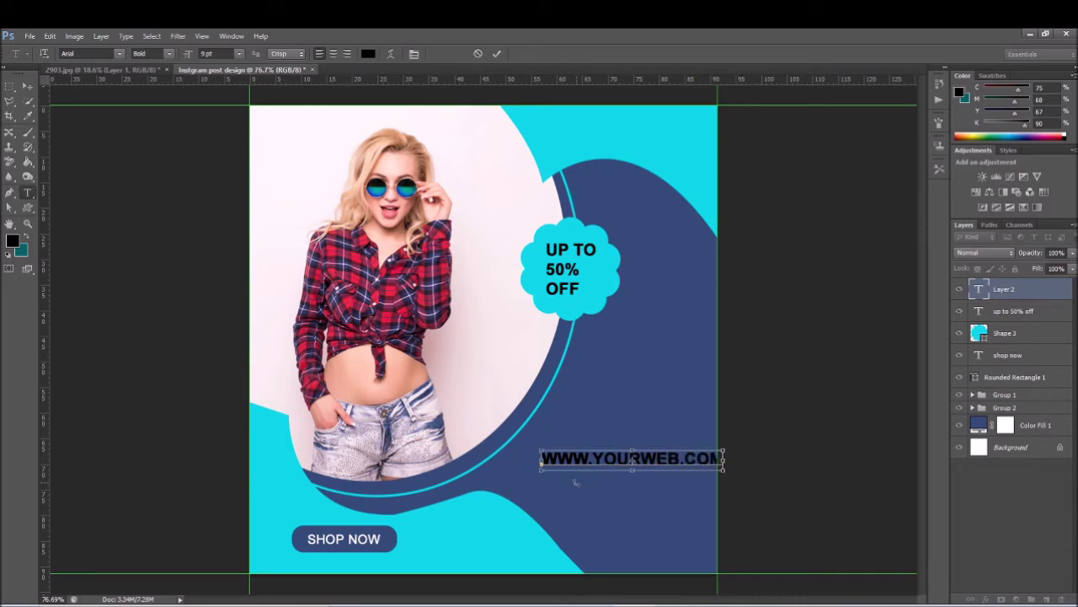
click(414, 53)
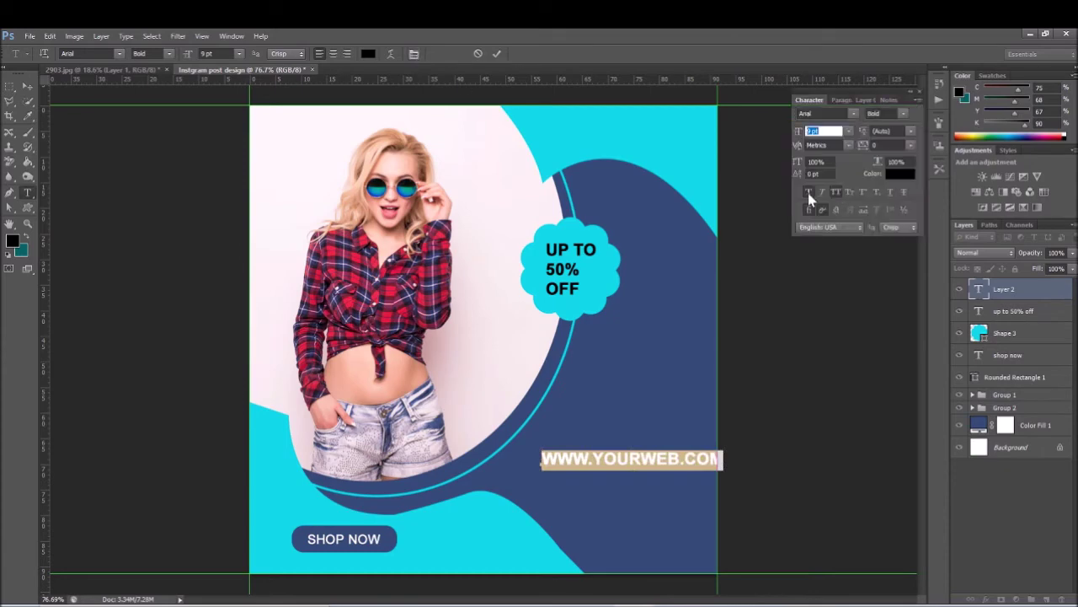
click(903, 113)
click(893, 185)
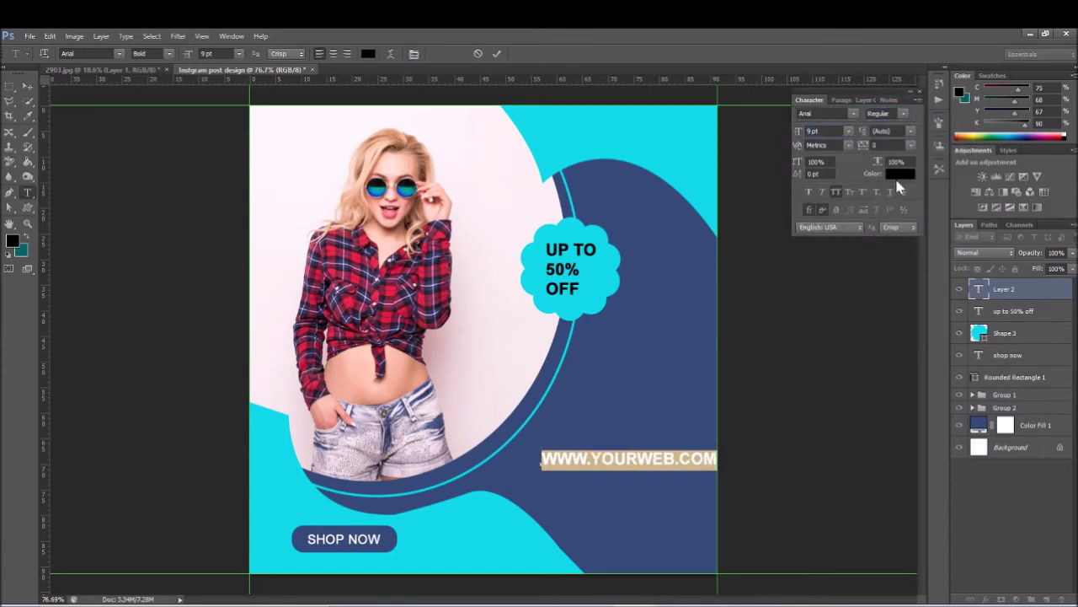
click(831, 132)
text(7)
key(Return)
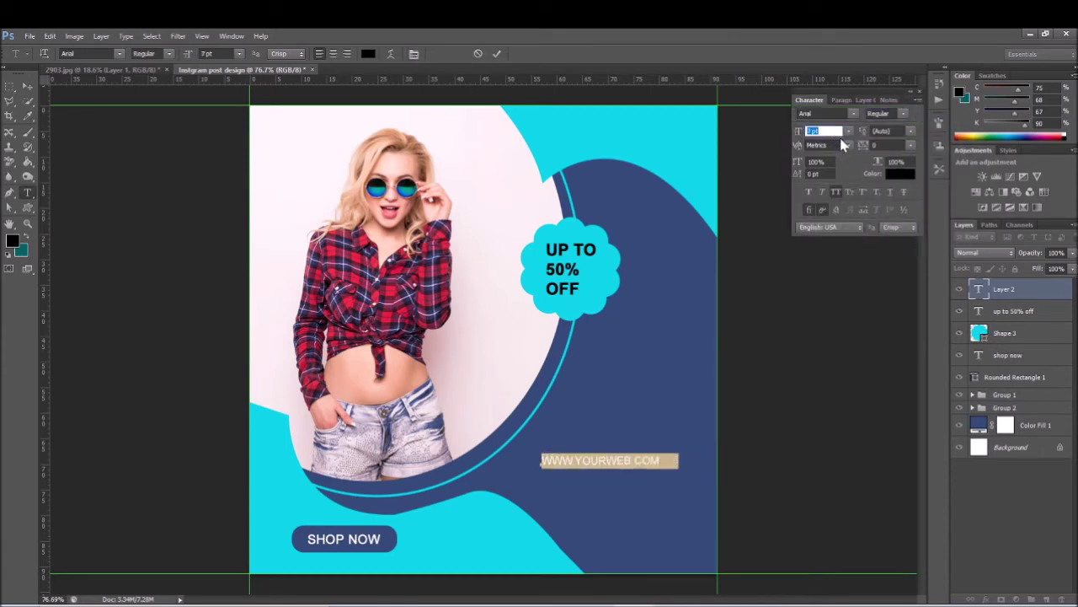
Step: Color the URL text pure white and commit it
click(900, 173)
click(741, 127)
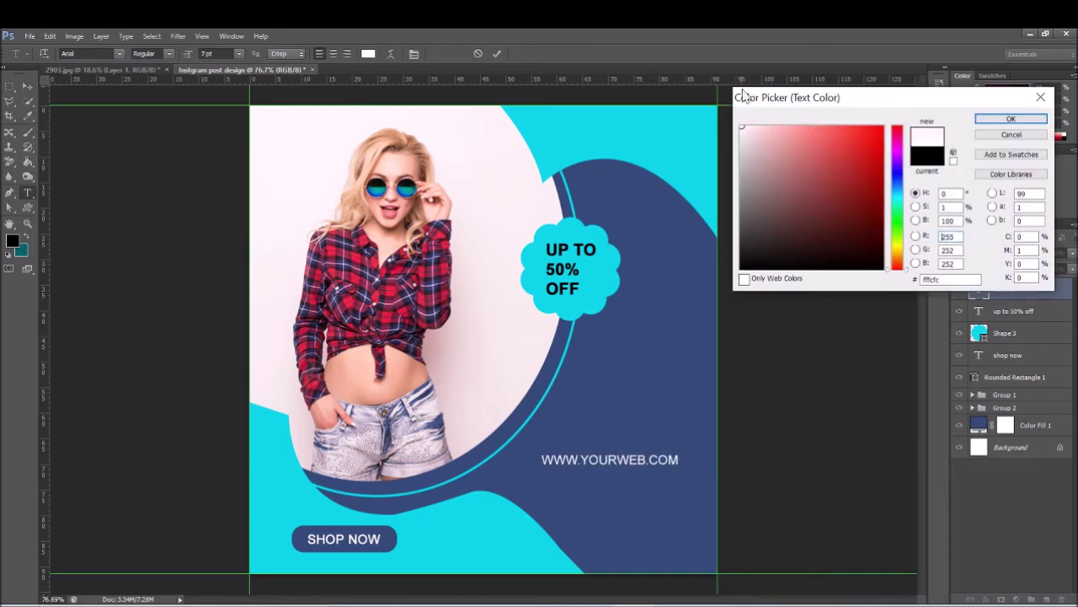
click(1011, 119)
click(898, 177)
click(741, 126)
key(Return)
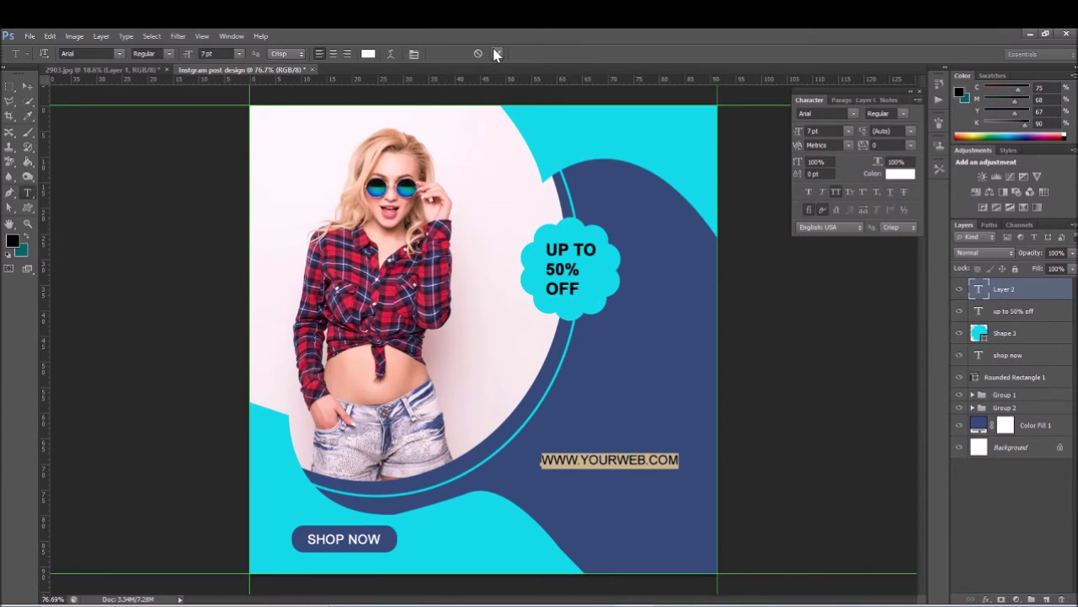
click(497, 53)
Step: Widen the URL's letter spacing, keeping it all caps in Regular style
double_click(638, 459)
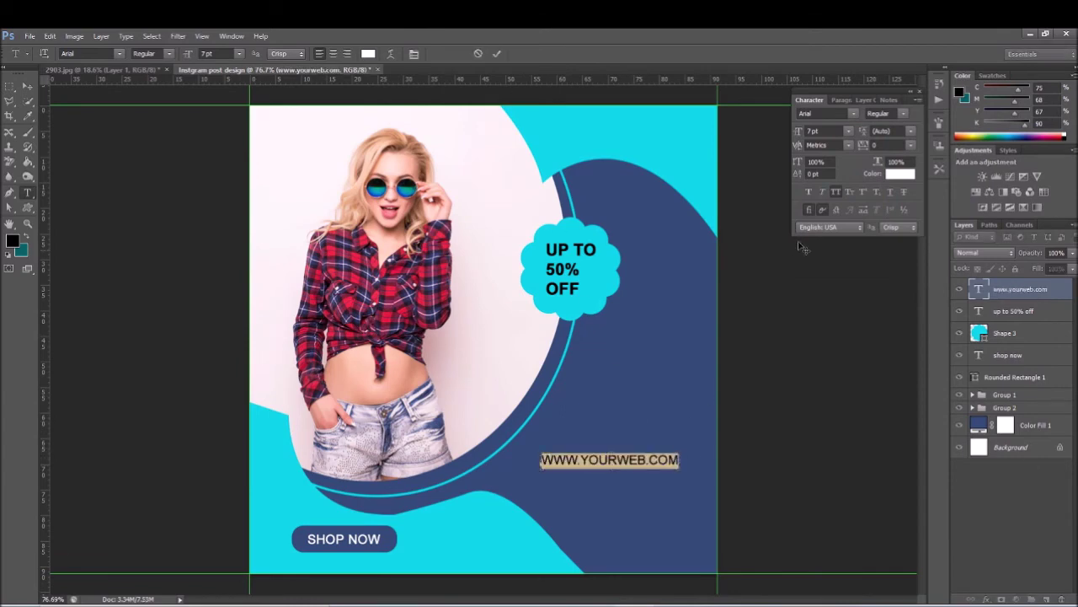
click(831, 192)
click(832, 192)
click(903, 114)
click(899, 130)
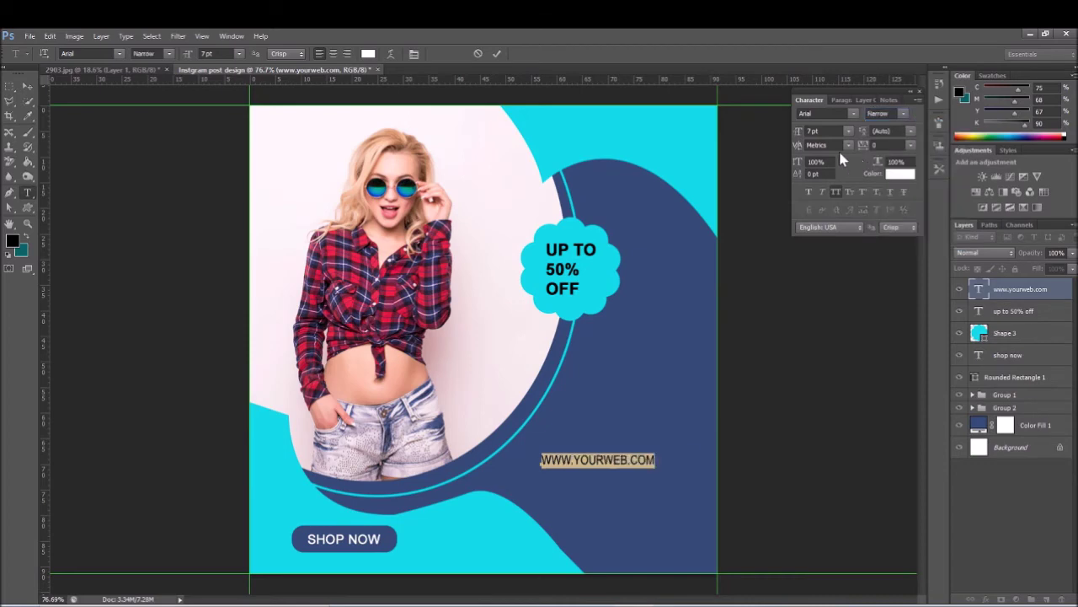
click(885, 145)
key(Up)
key(Up)
key(Up)
key(Up)
click(903, 114)
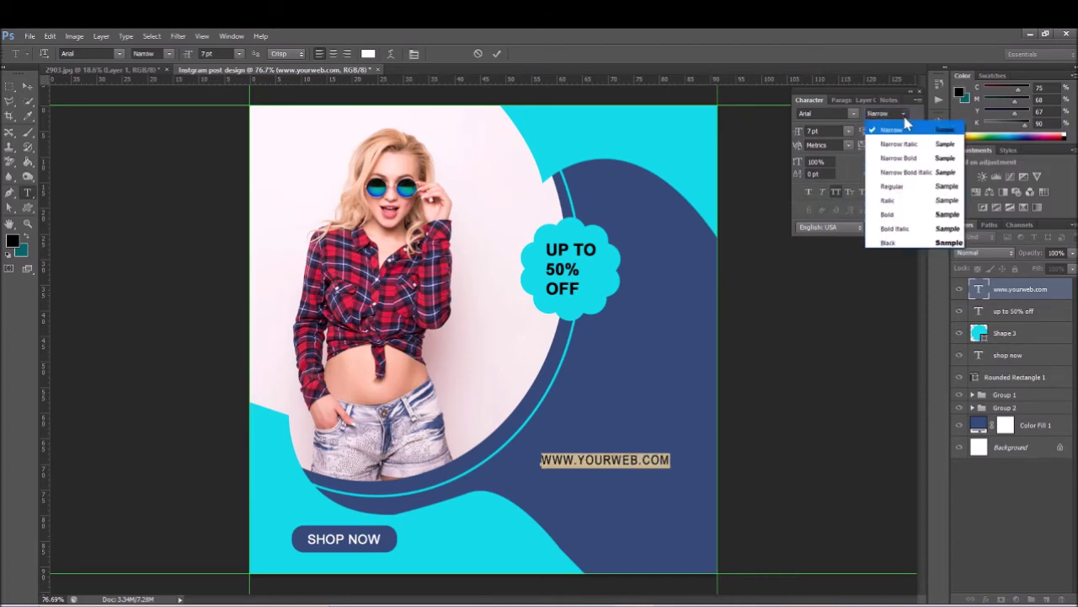
click(914, 186)
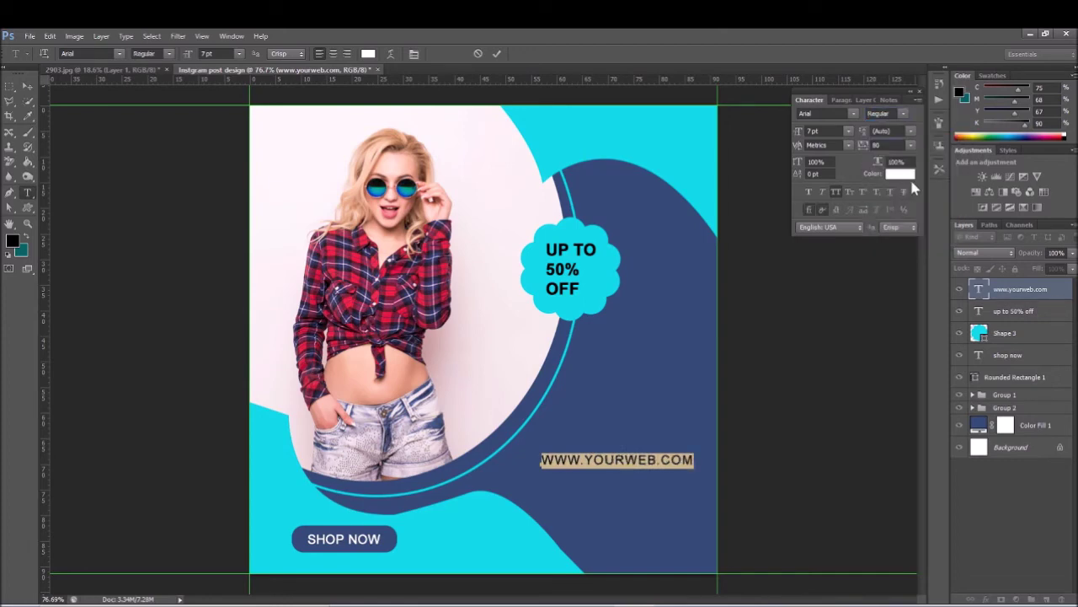
click(496, 53)
Step: Move the URL to the bottom-right corner, shrink it to 6 pt, and nudge it right
drag(637, 474, 655, 560)
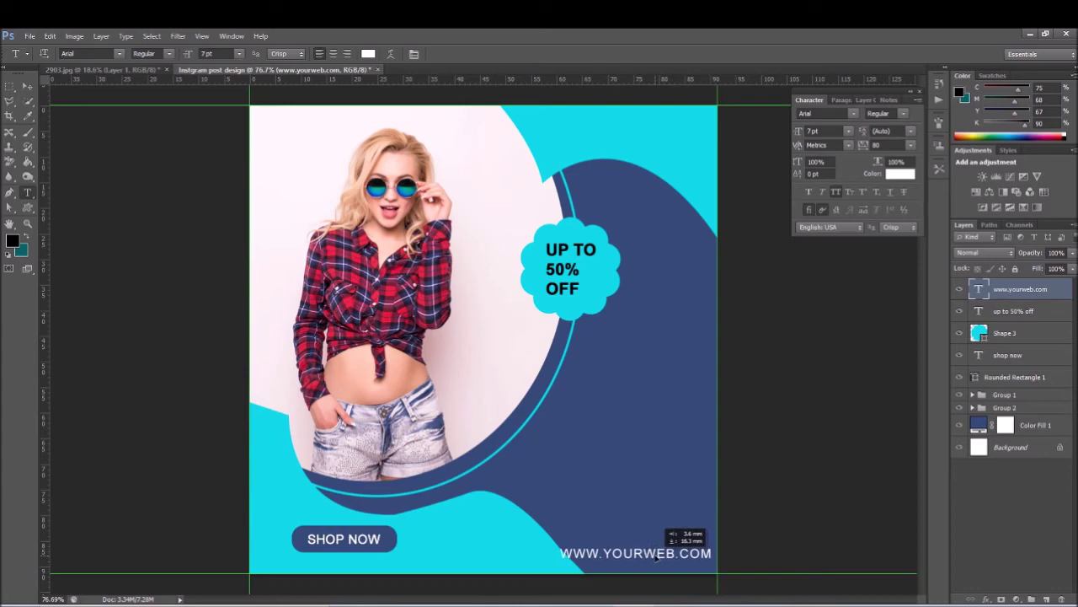
drag(656, 557, 653, 562)
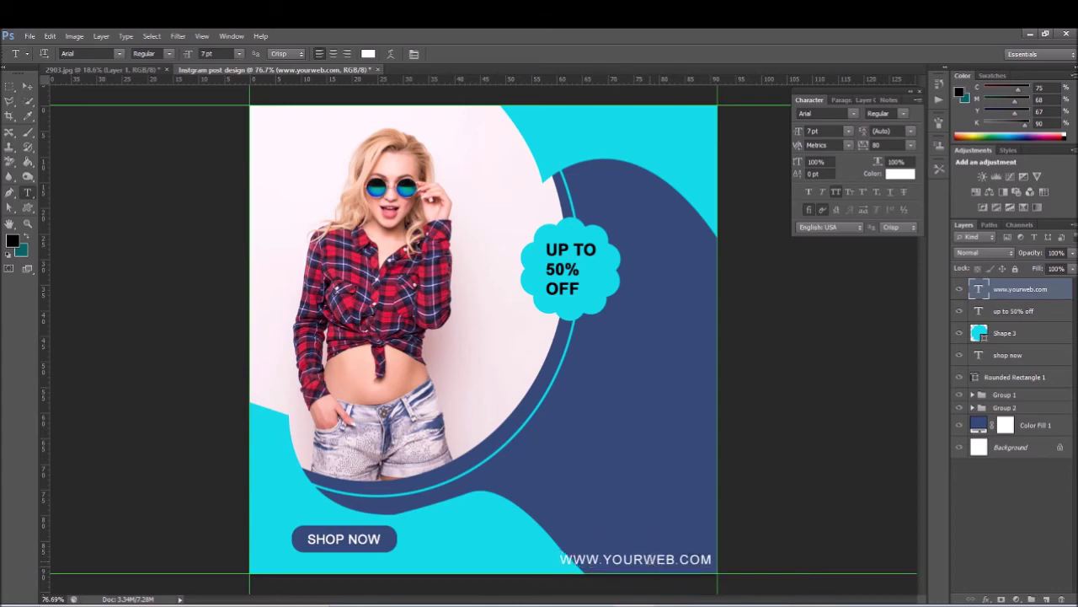
double_click(654, 560)
drag(798, 132, 801, 137)
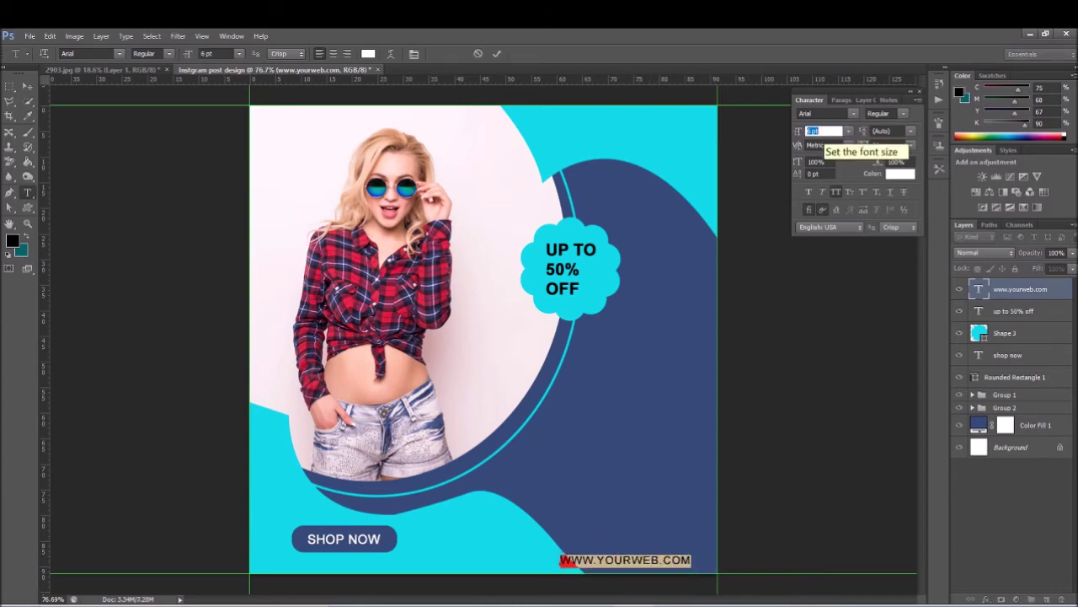
click(497, 53)
mouse_move(646, 567)
mouse_down()
mouse_move(665, 569)
mouse_move(665, 554)
mouse_up()
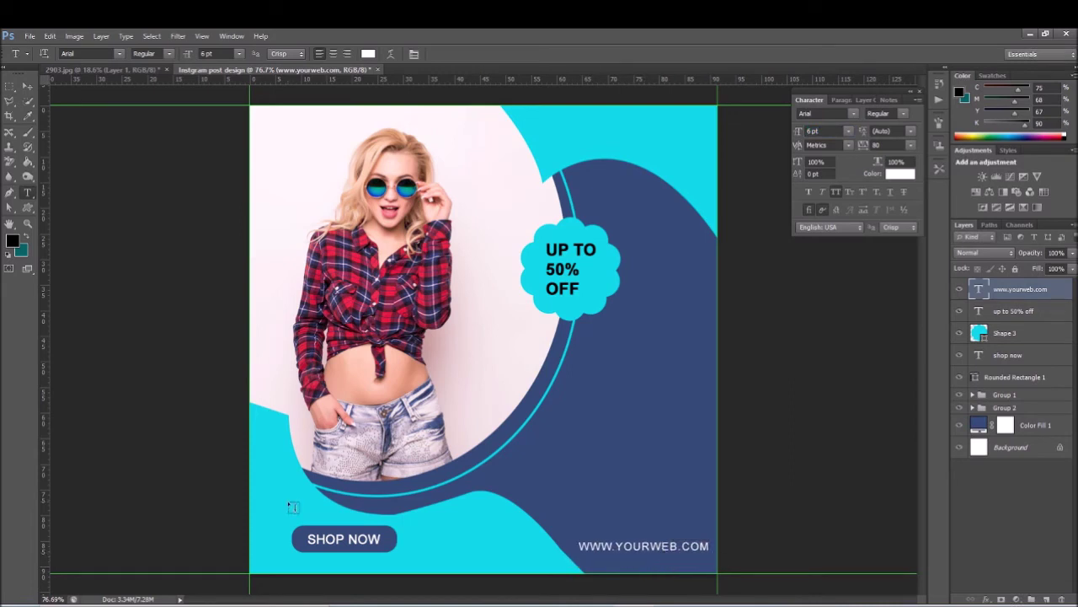
click(28, 87)
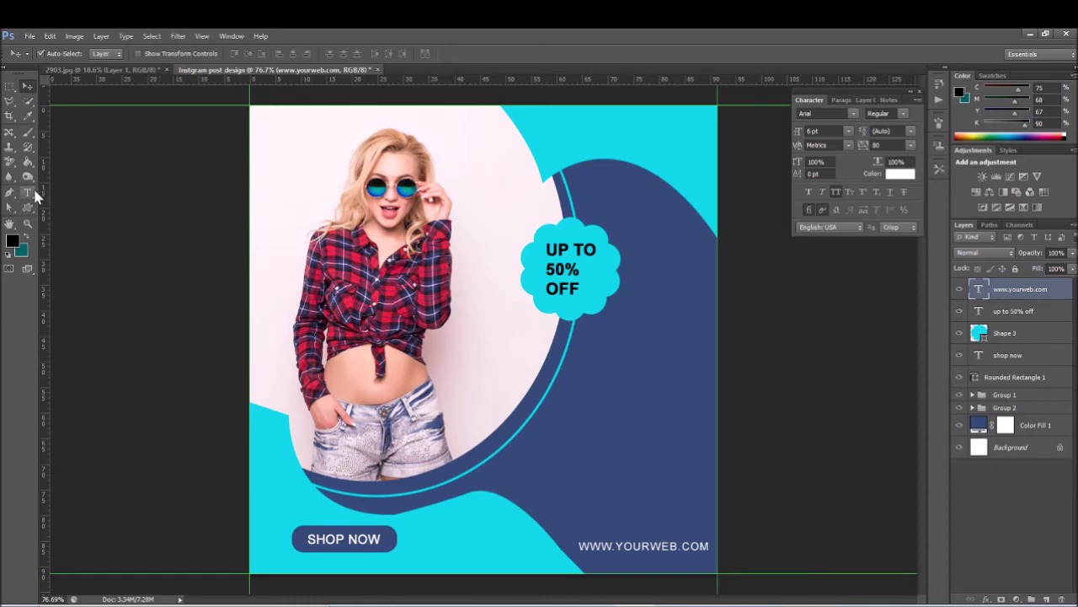
Step: Type the SPECIAL FASHION SALE headline at 14 pt above the URL
click(32, 194)
click(579, 408)
text(SPECIAL)
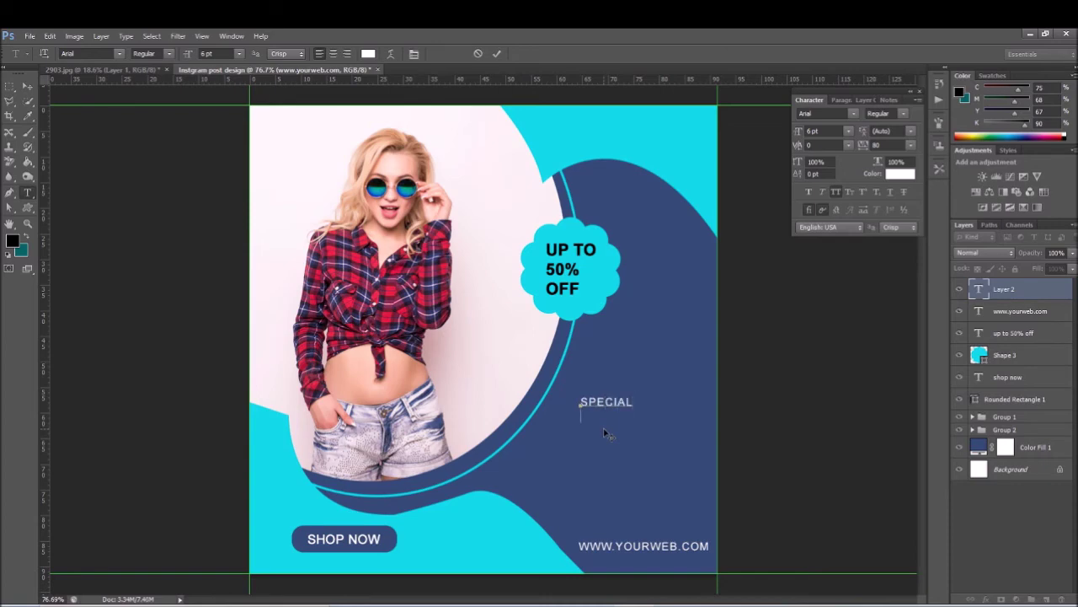
text(AS)
text(HION SA)
text(LE)
key(ctrl+a)
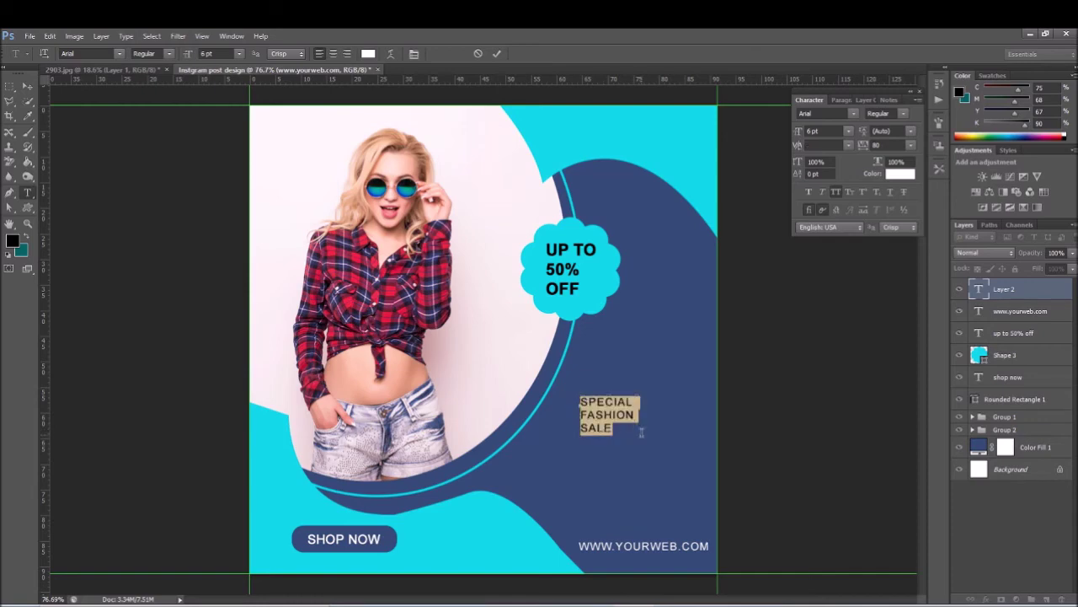
click(814, 132)
text(14)
key(Return)
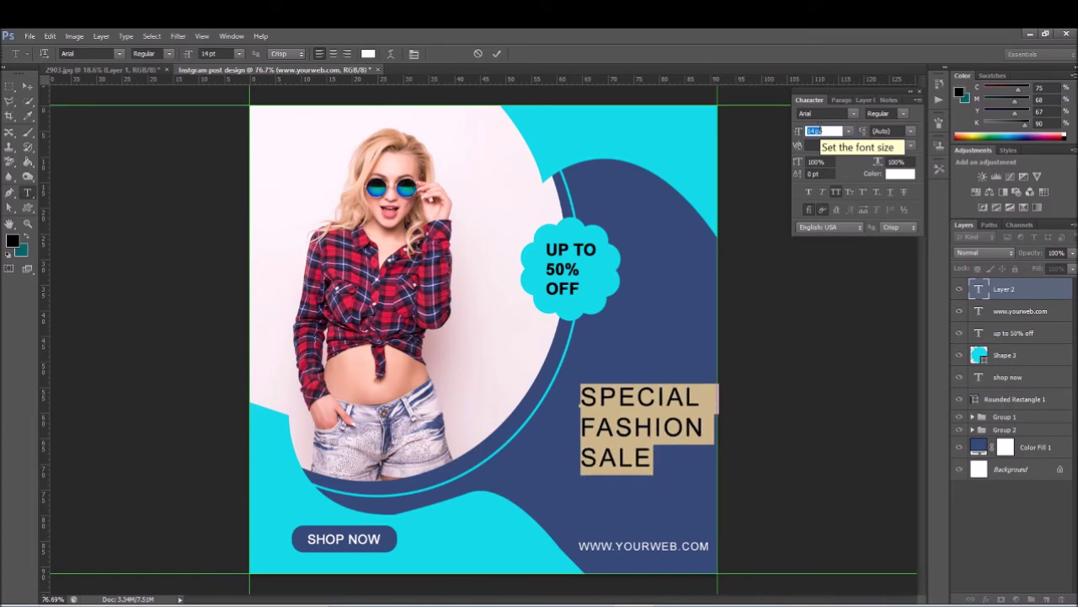
click(708, 368)
Step: Move the headline up and add OFFER after SPECIAL, sizing both words 7 pt
mouse_move(678, 431)
mouse_down()
mouse_move(678, 378)
mouse_move(673, 388)
mouse_move(576, 358)
mouse_up()
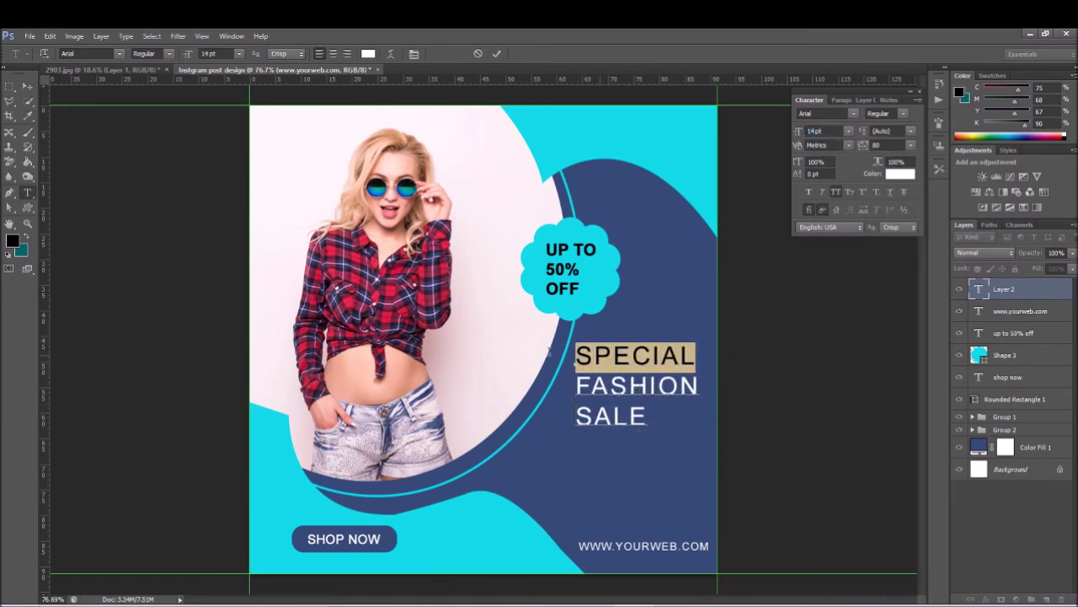
click(821, 132)
text(7)
key(Return)
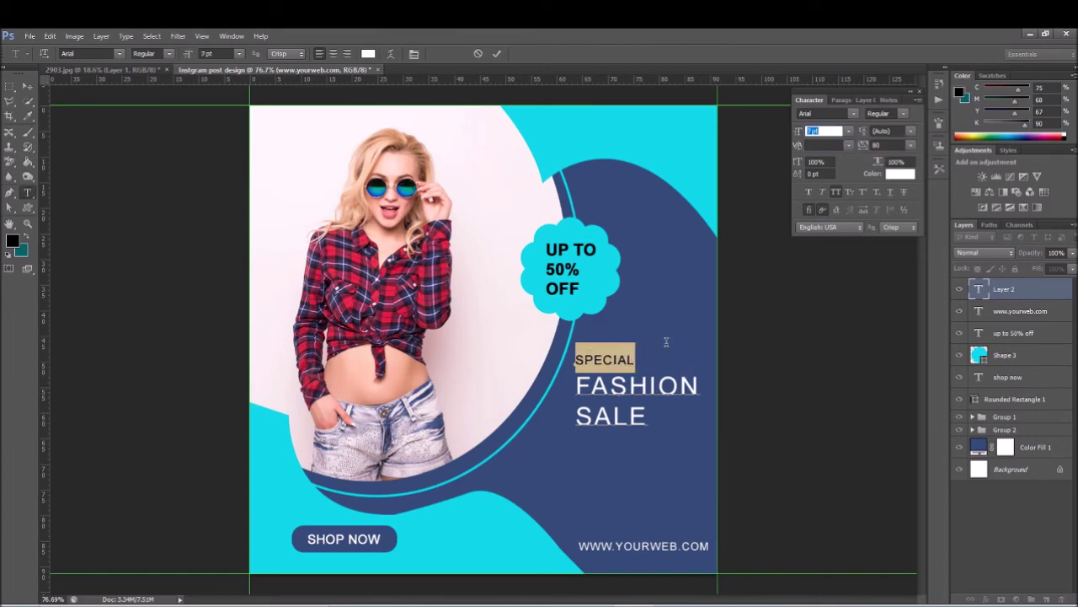
click(640, 360)
key(BackSpace)
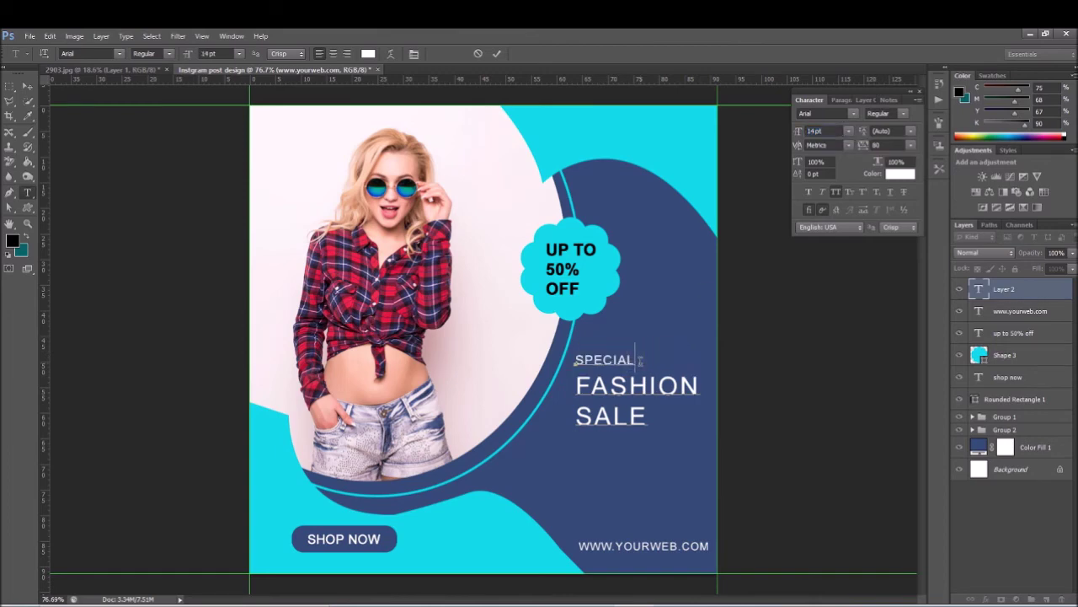
text(OFFE)
drag(641, 355, 741, 358)
click(832, 133)
text(7)
key(Return)
Step: Reduce the whole SPECIAL OFFER line to 5 pt
key(ctrl+a)
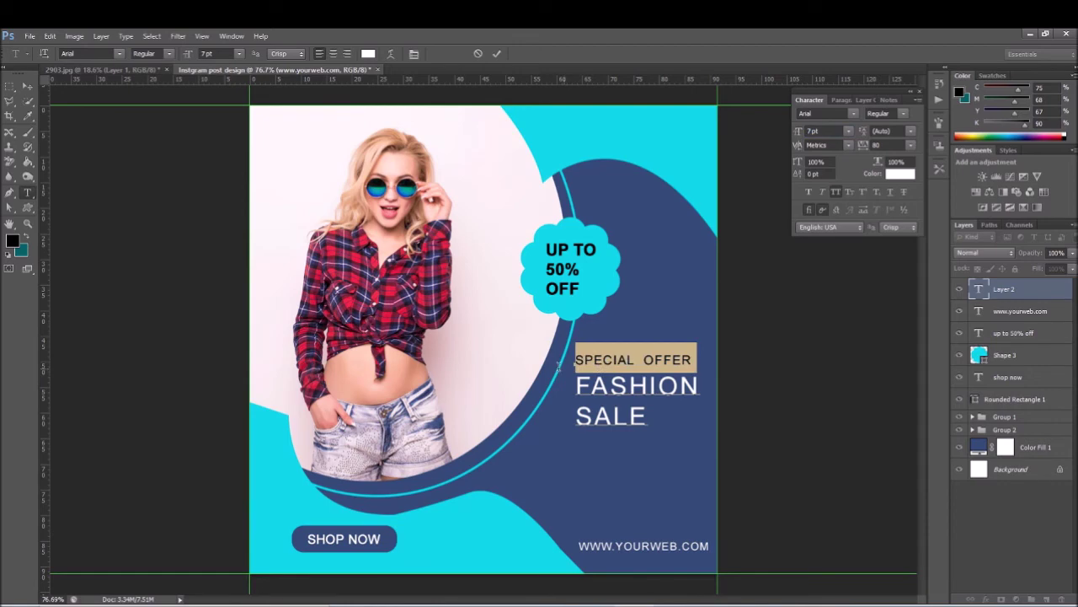
click(848, 132)
click(839, 169)
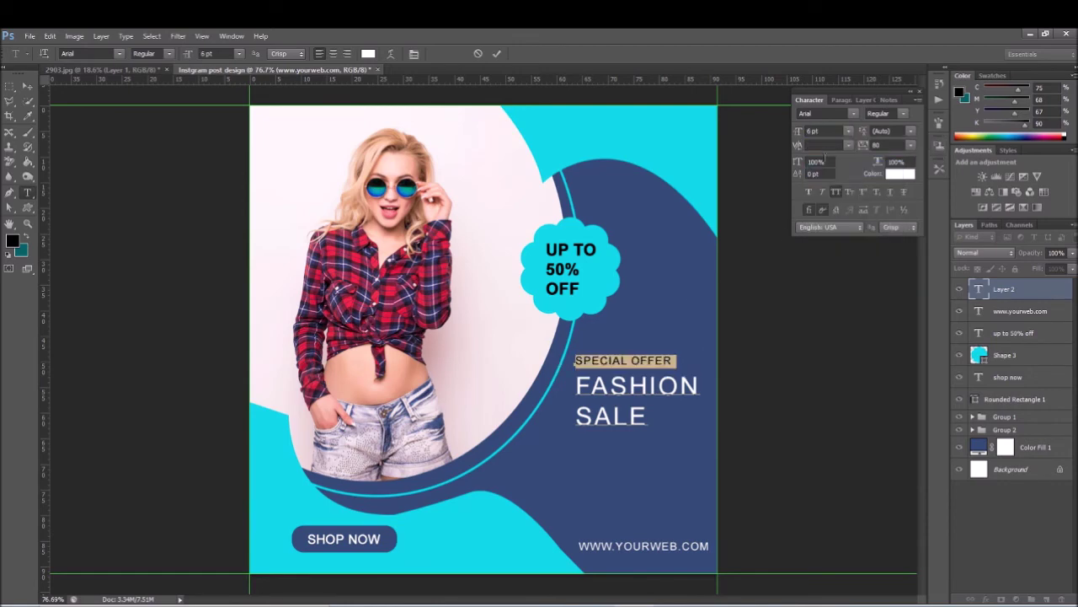
click(830, 131)
key(Down)
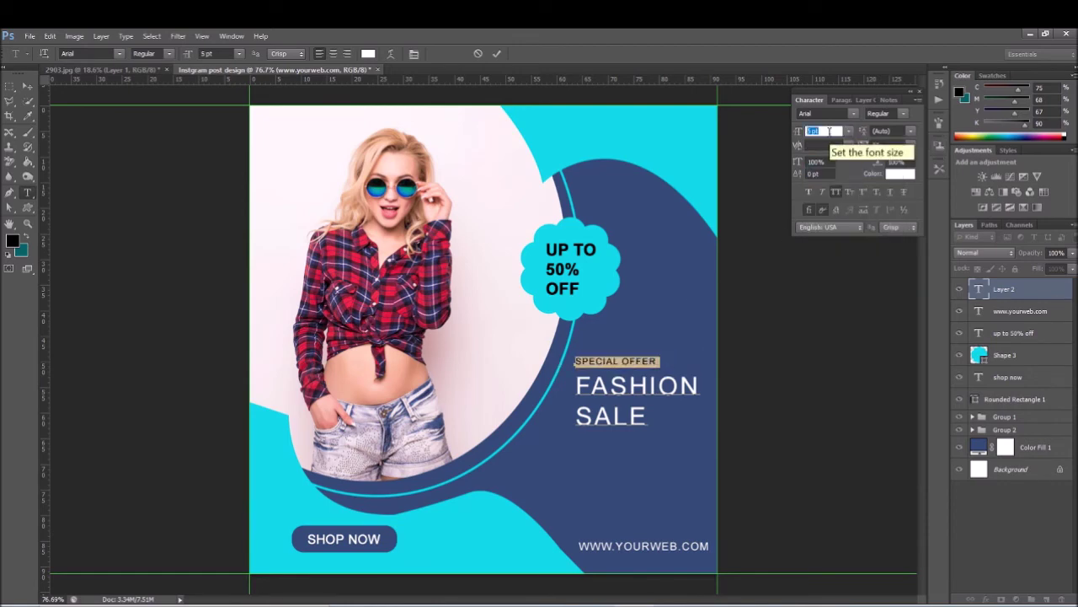
click(496, 53)
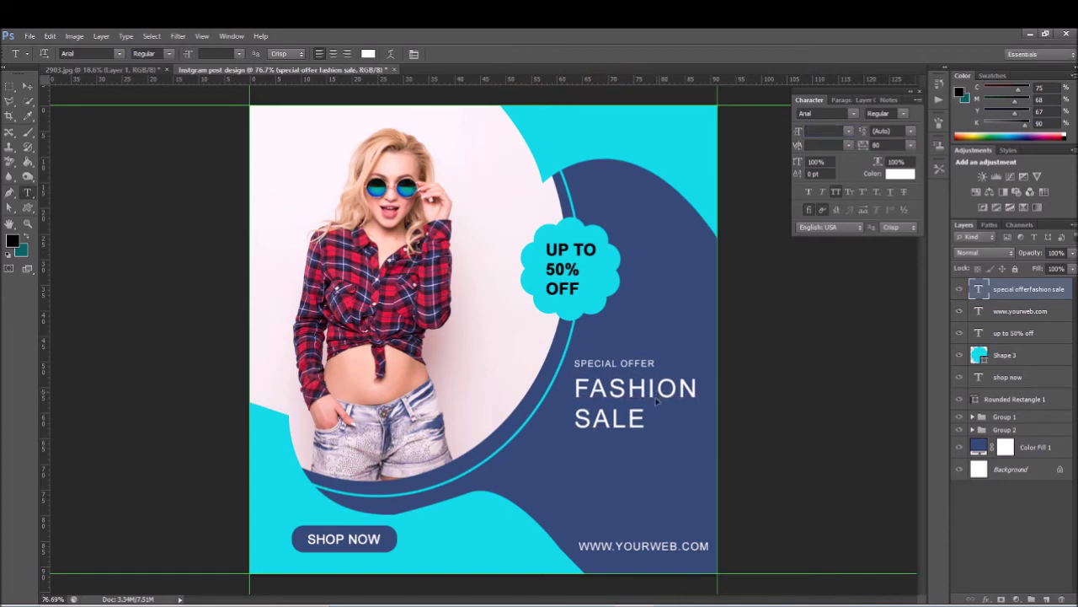
Step: Shift the headline block left and make FASHION SALE Bold at 12 pt
mouse_move(642, 394)
mouse_down()
mouse_move(633, 414)
mouse_move(568, 404)
mouse_up()
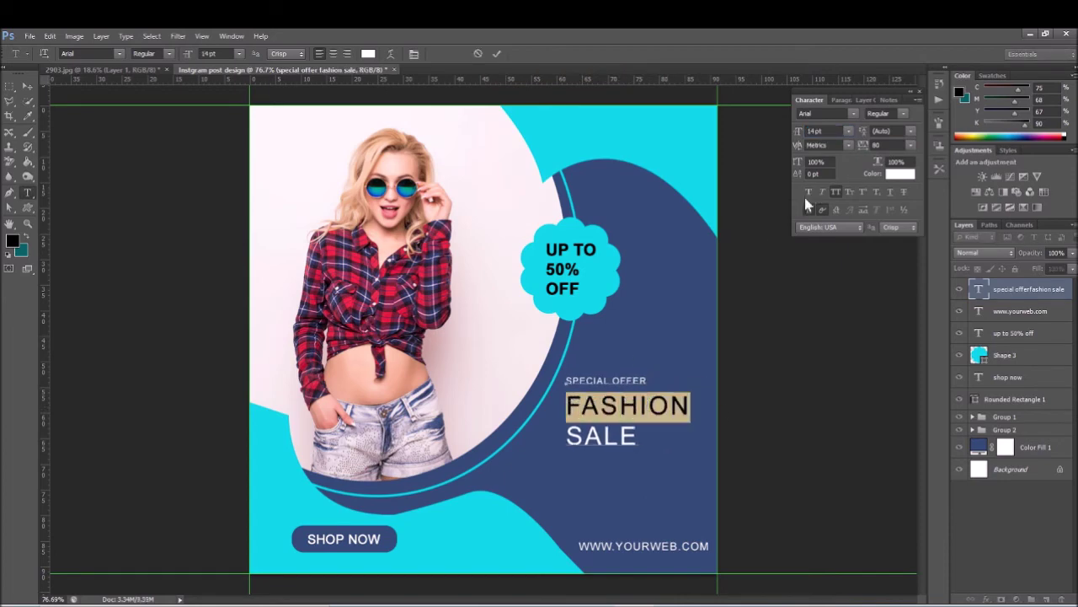
click(825, 130)
key(Down)
key(Down)
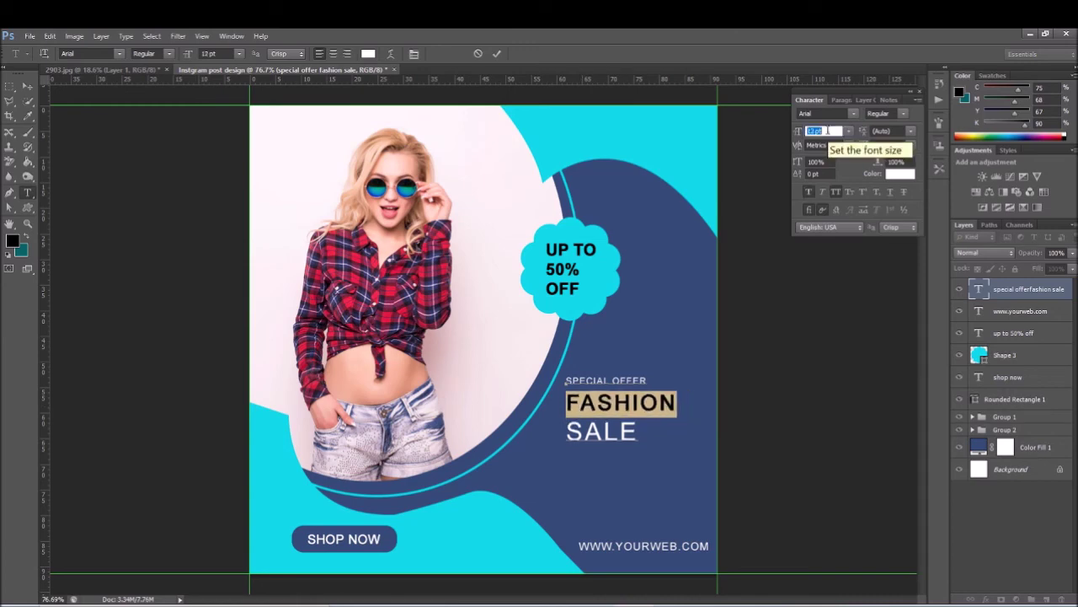
key(Up)
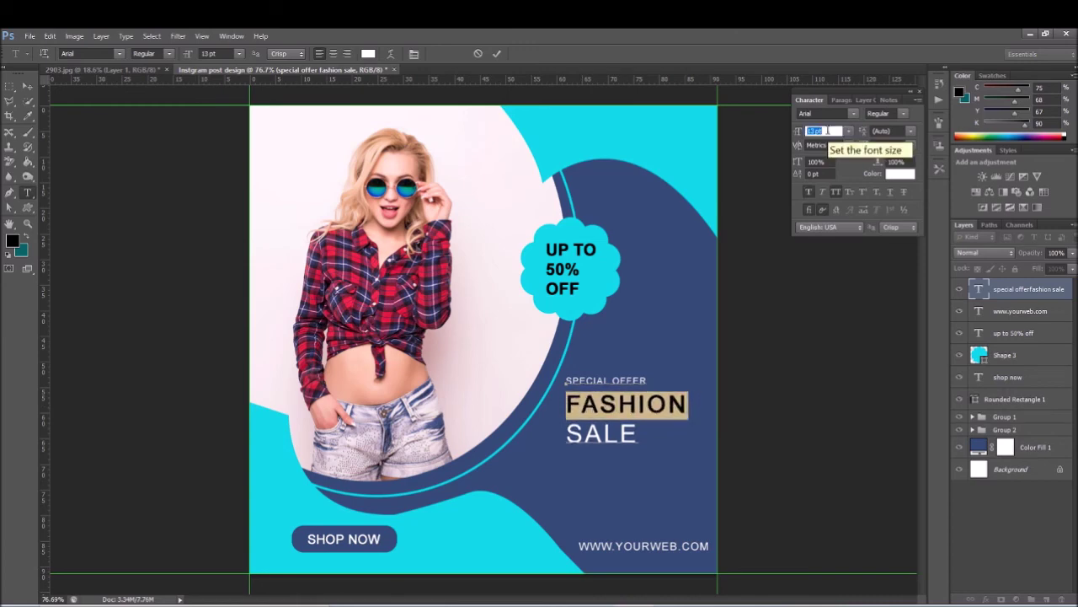
key(Down)
key(Up)
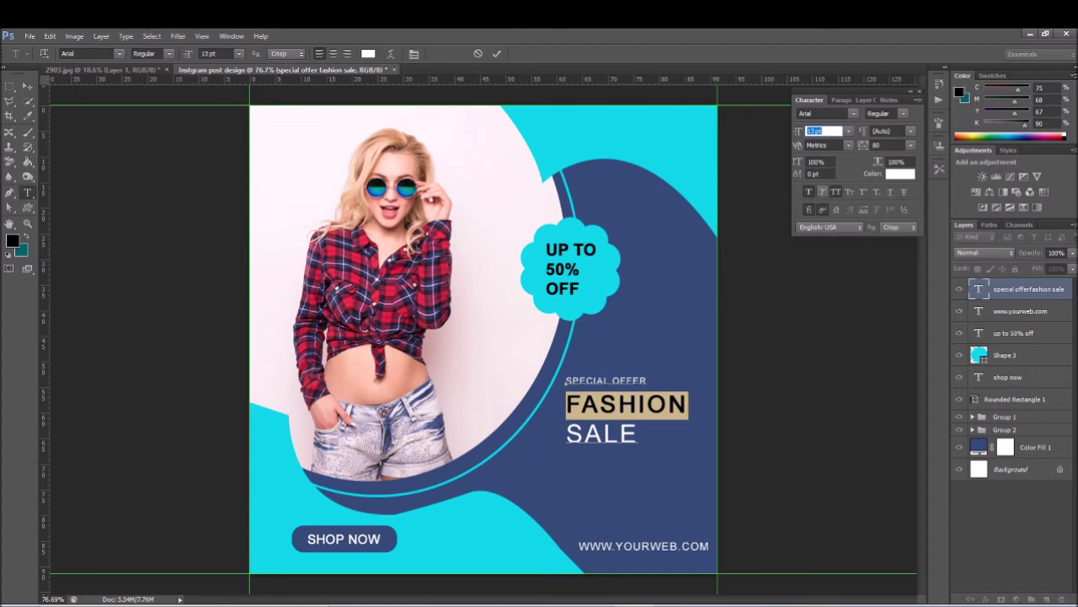
click(904, 113)
click(894, 212)
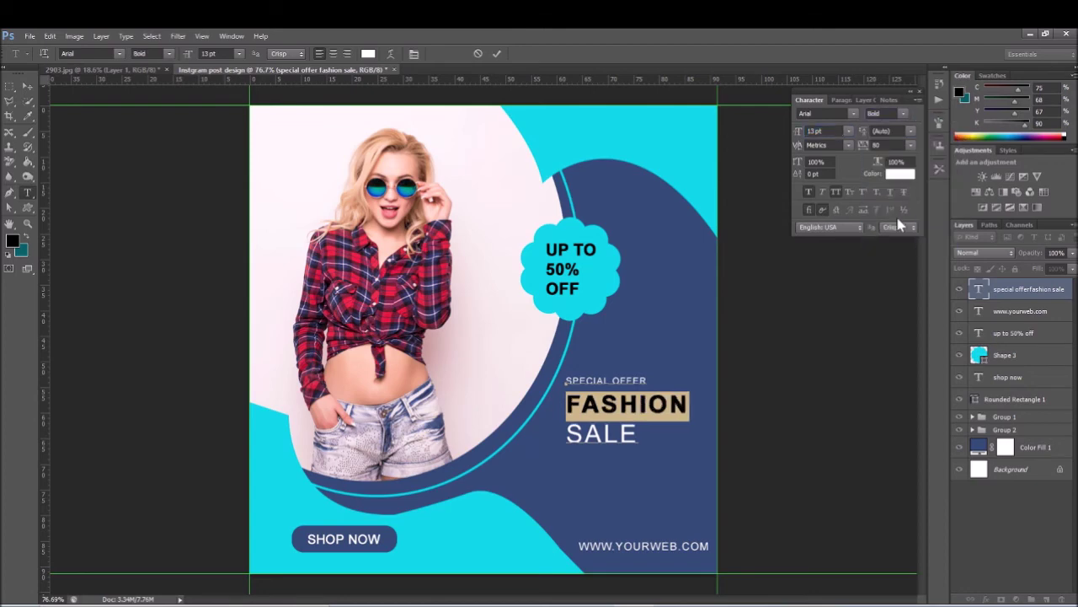
click(817, 130)
key(Down)
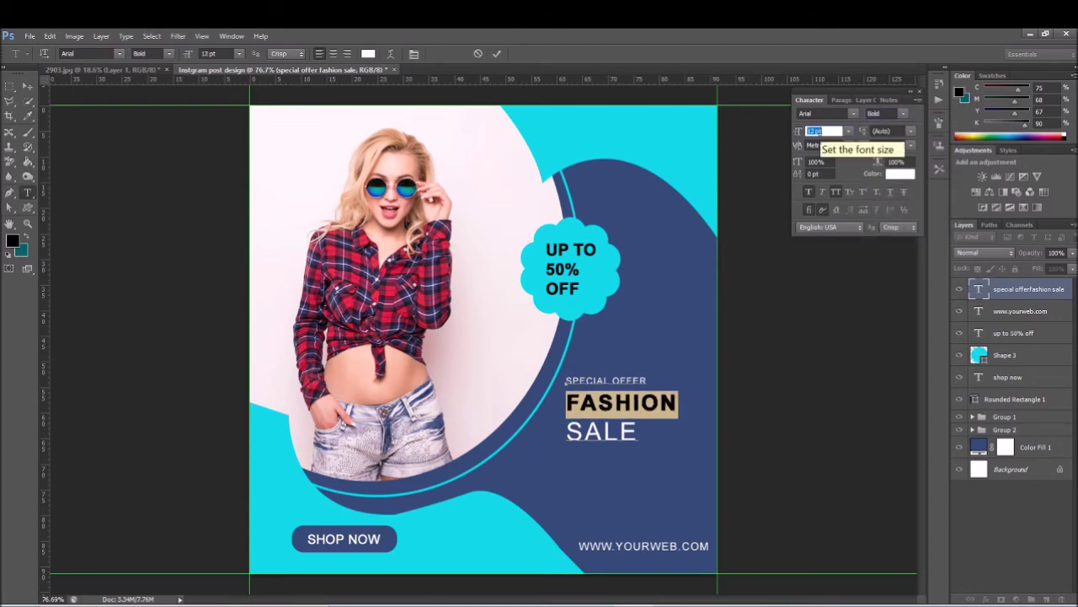
Step: Size SALE at 12 pt and FASHION at 14 pt
double_click(619, 430)
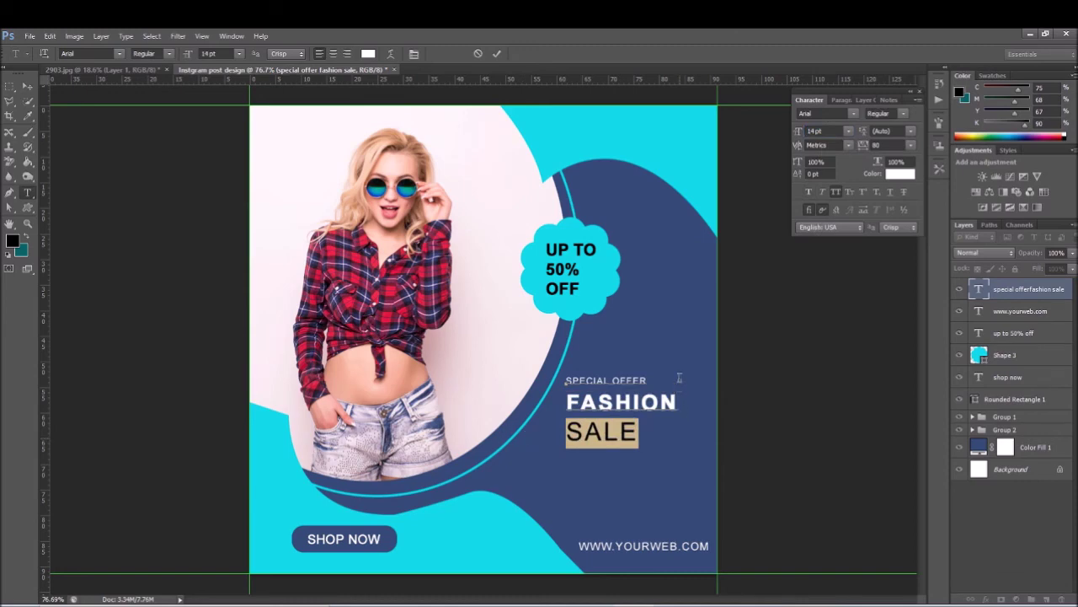
click(839, 131)
key(Down)
key(Down)
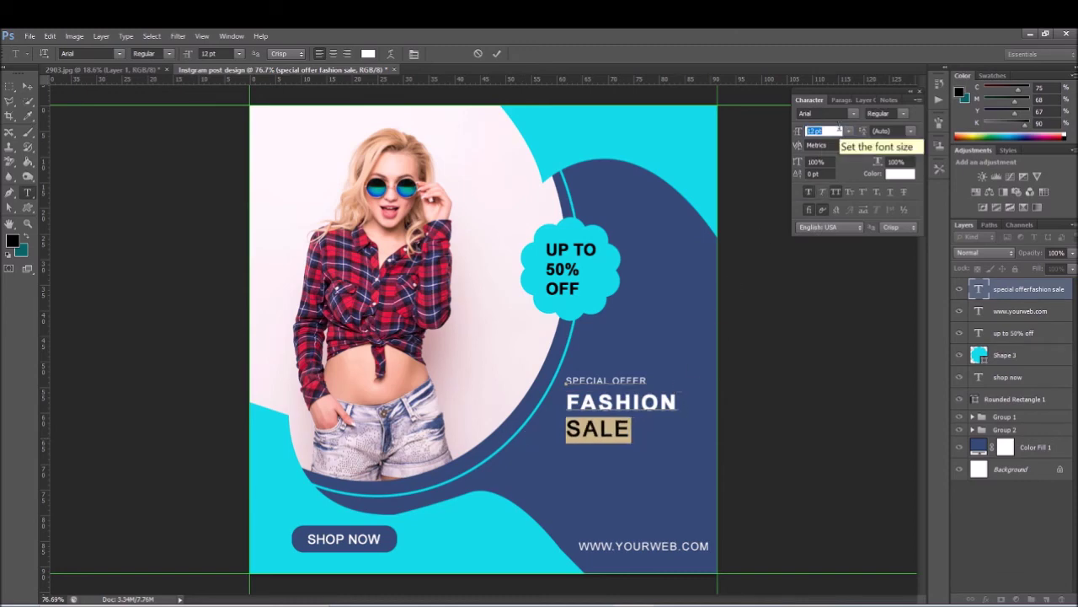
double_click(621, 402)
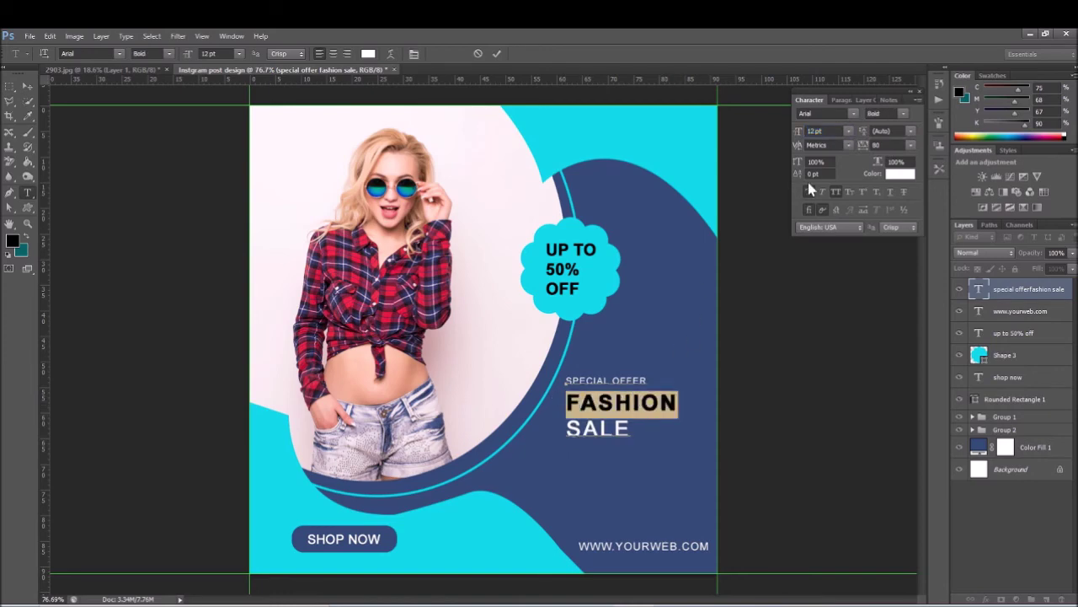
click(834, 131)
key(Up)
key(Up)
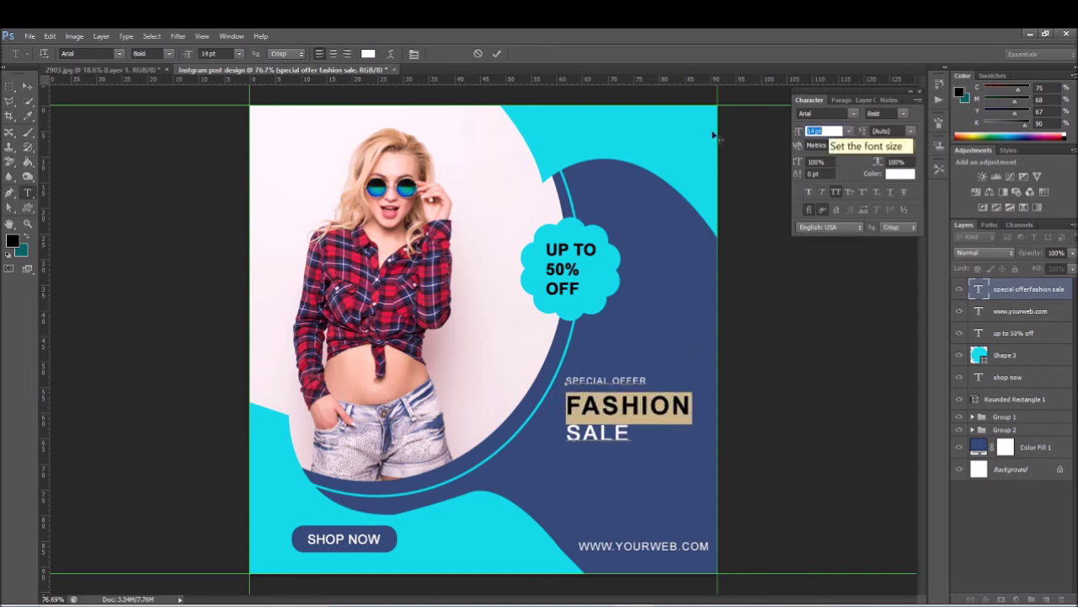
click(497, 53)
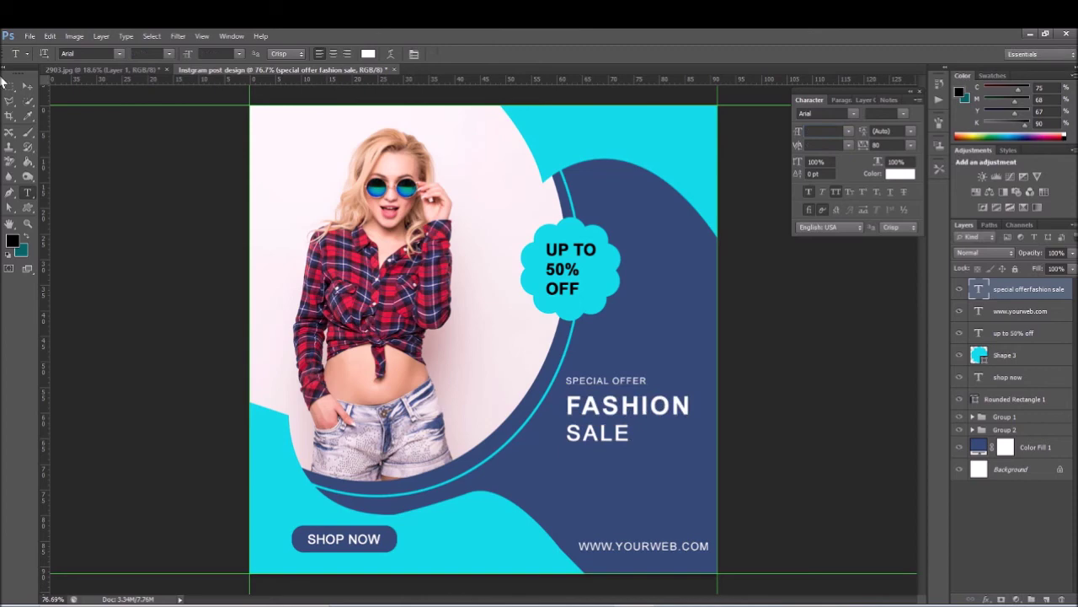
Step: Move the headline block up into place and close the Character panel
click(28, 86)
drag(606, 411, 606, 397)
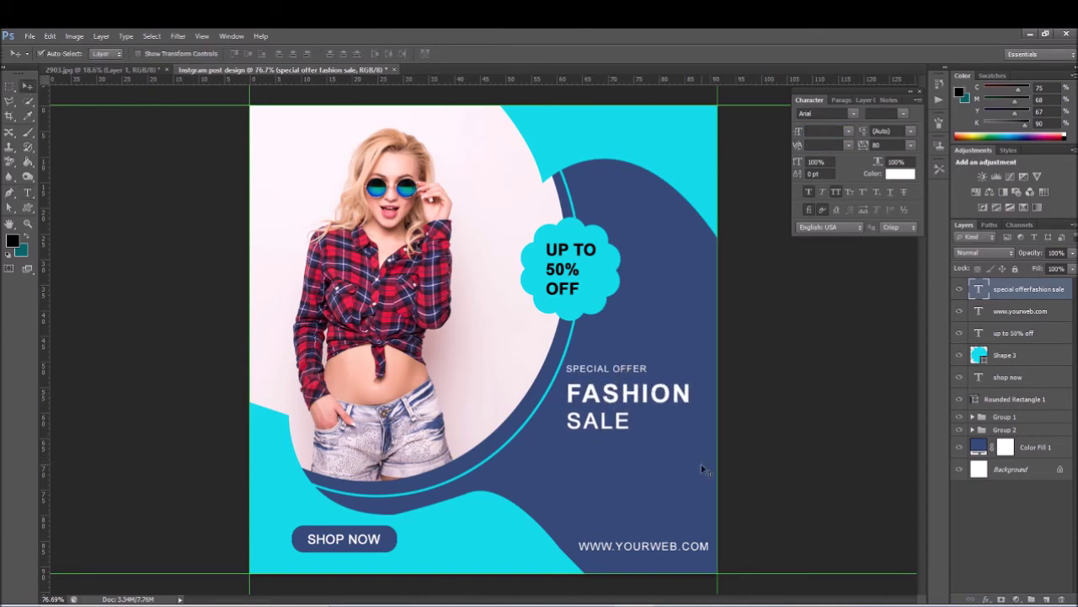
click(920, 91)
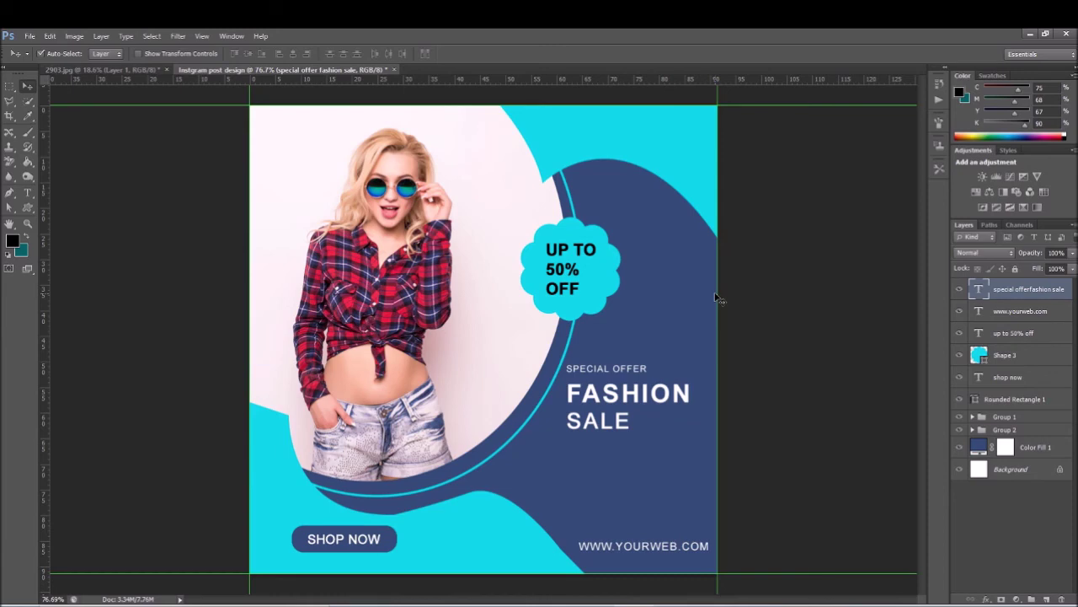
click(980, 352)
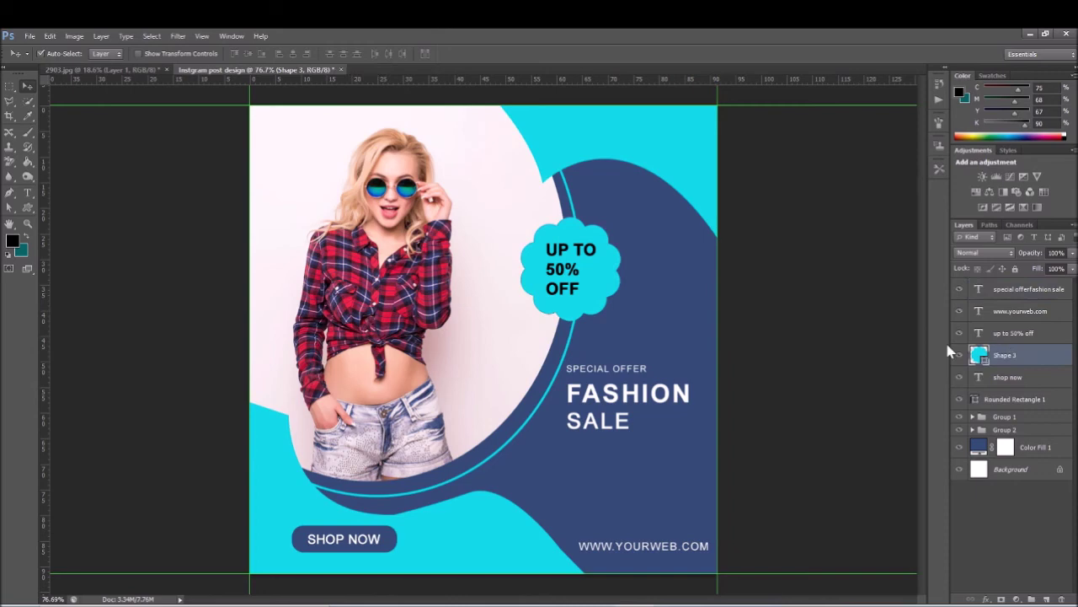
Step: Duplicate the badge and turn the original into a no-fill cyan outline of about 3.32 pt
click(23, 212)
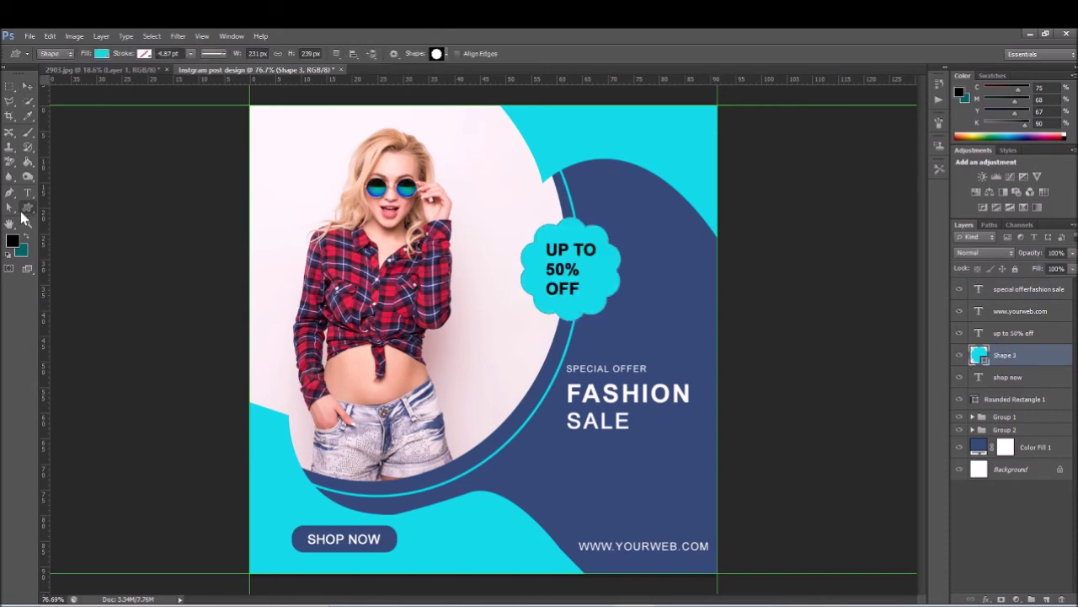
key(ctrl+j)
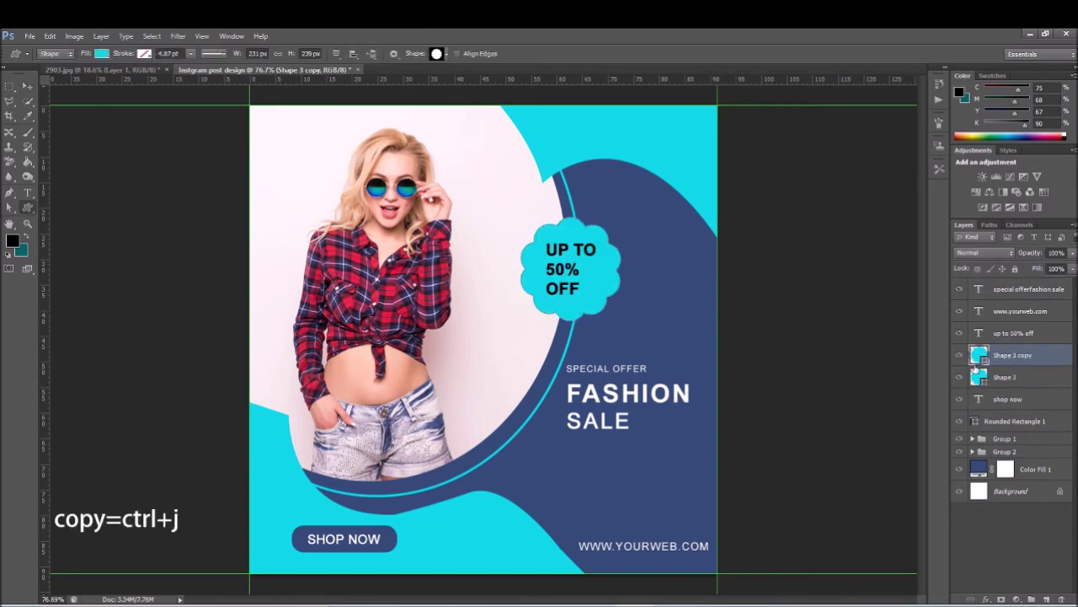
click(1011, 379)
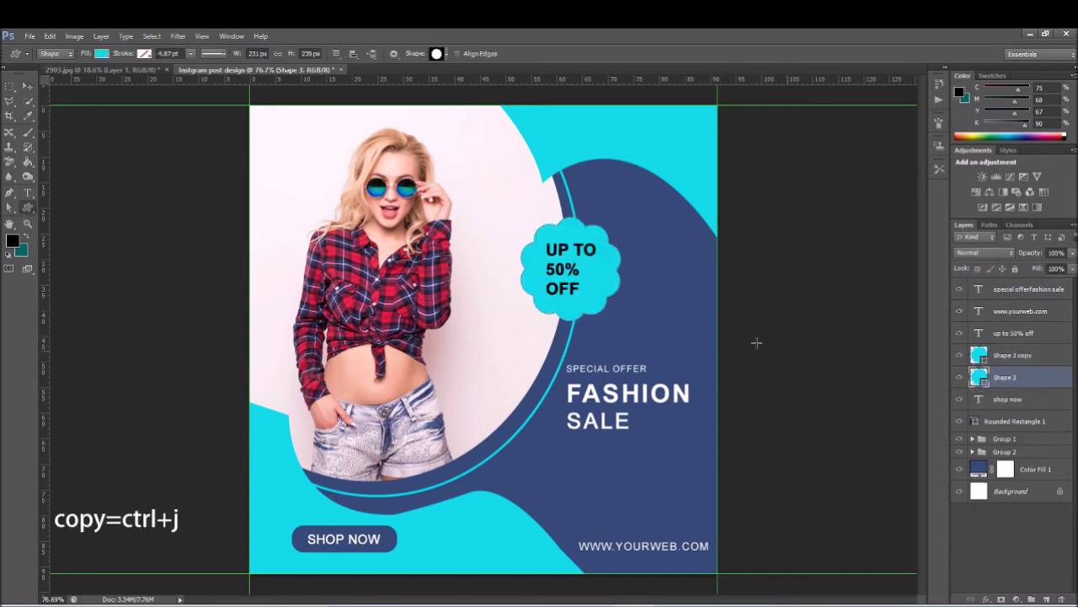
click(99, 54)
click(52, 75)
click(144, 54)
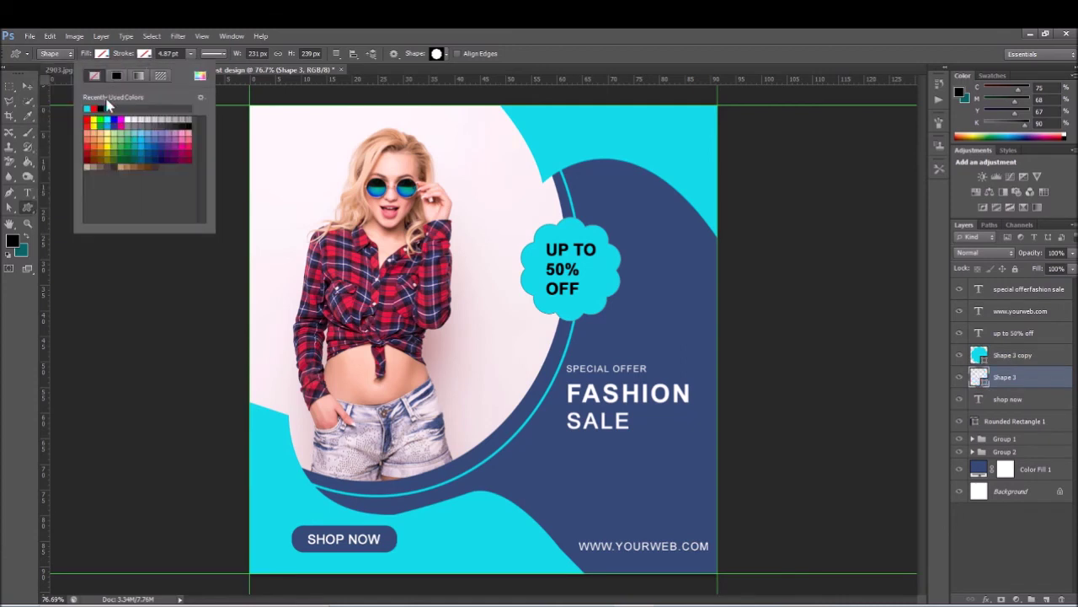
click(88, 107)
drag(190, 53, 187, 72)
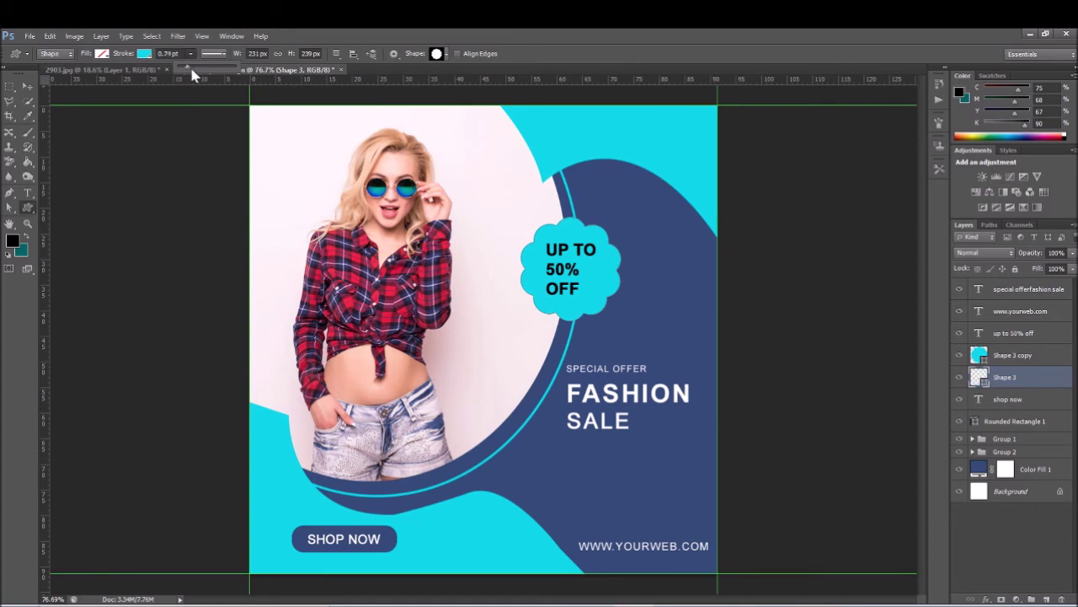
key(v)
Step: Enlarge the outline ring around the badge and thin its stroke to 0.93 pt
key(ctrl+t)
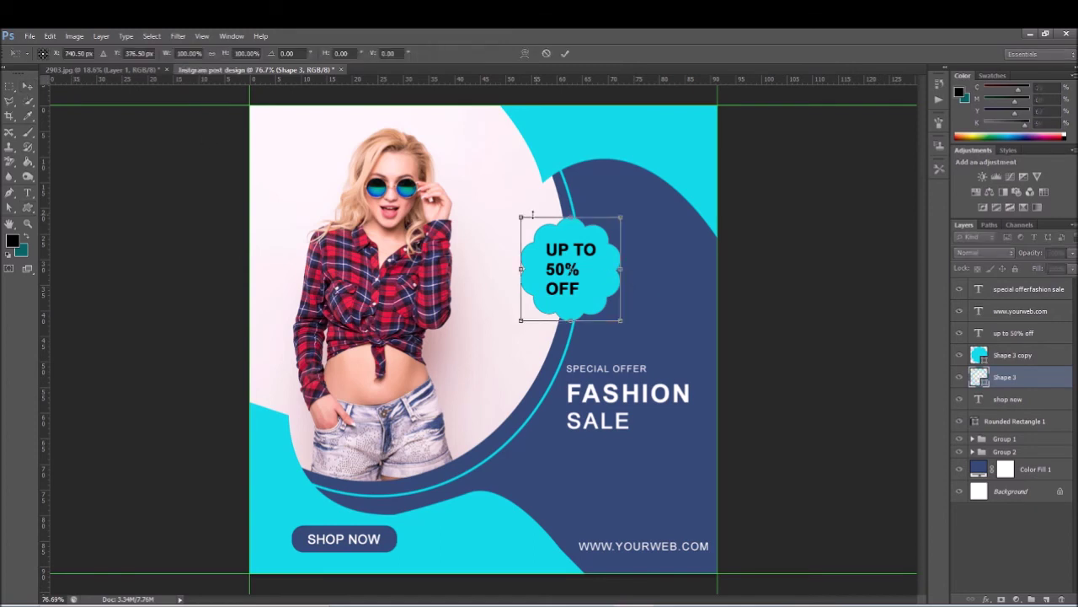
drag(522, 218, 507, 202)
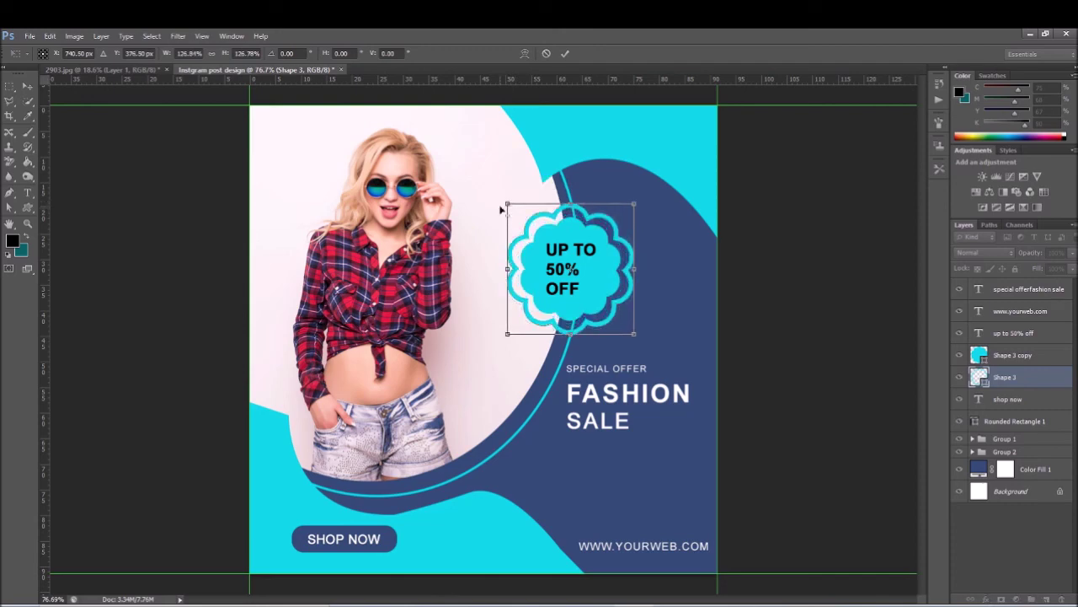
click(564, 54)
key(u)
mouse_move(211, 69)
mouse_down()
mouse_move(179, 83)
mouse_move(189, 69)
mouse_up()
Step: Select the Rounded Rectangle 1 layer behind SHOP NOW
key(v)
click(107, 223)
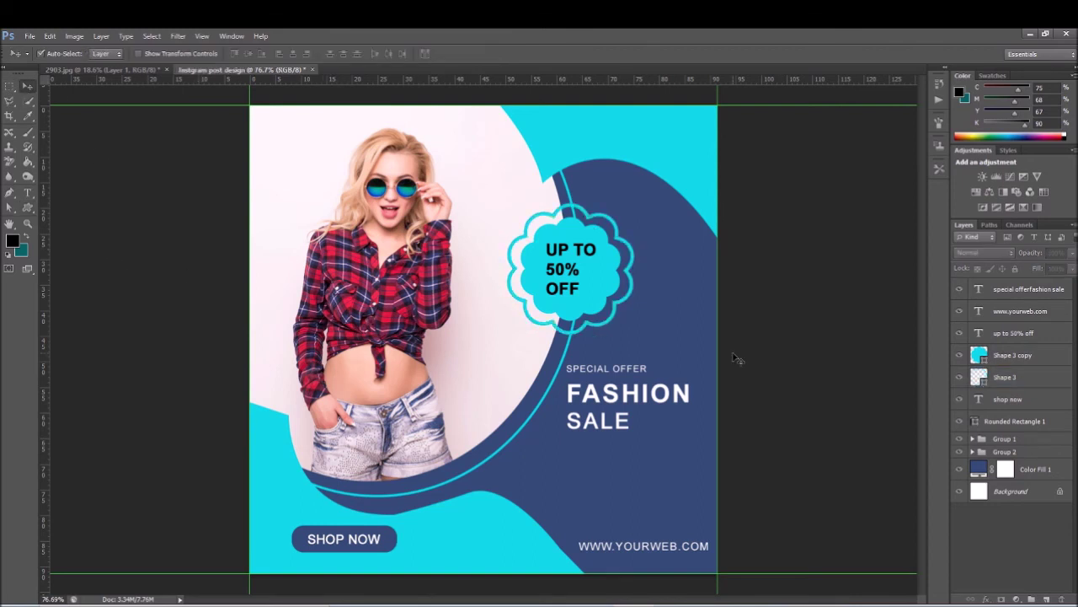
click(1025, 377)
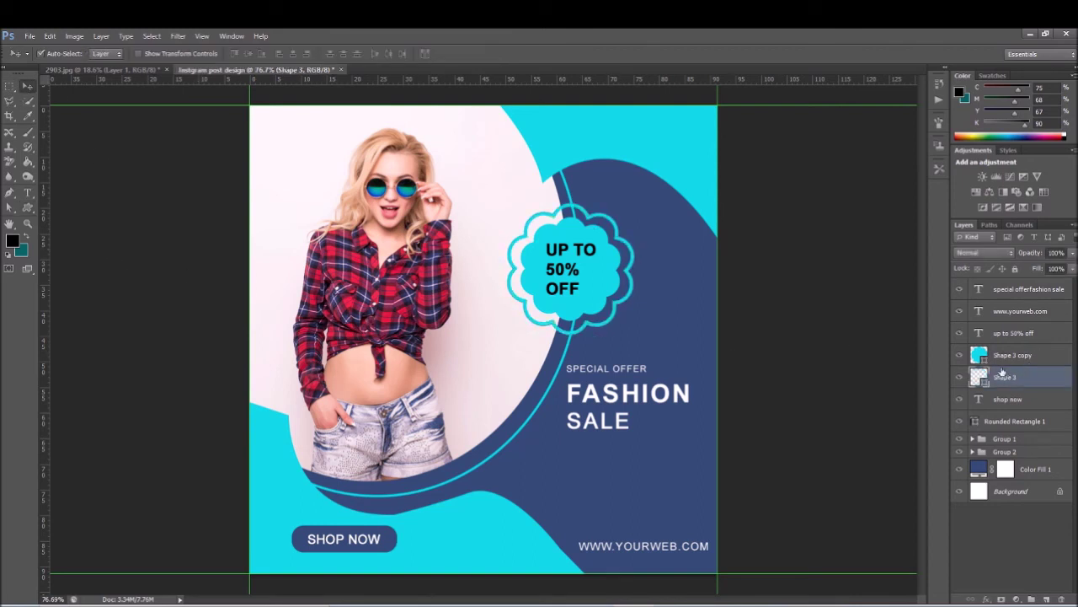
click(851, 404)
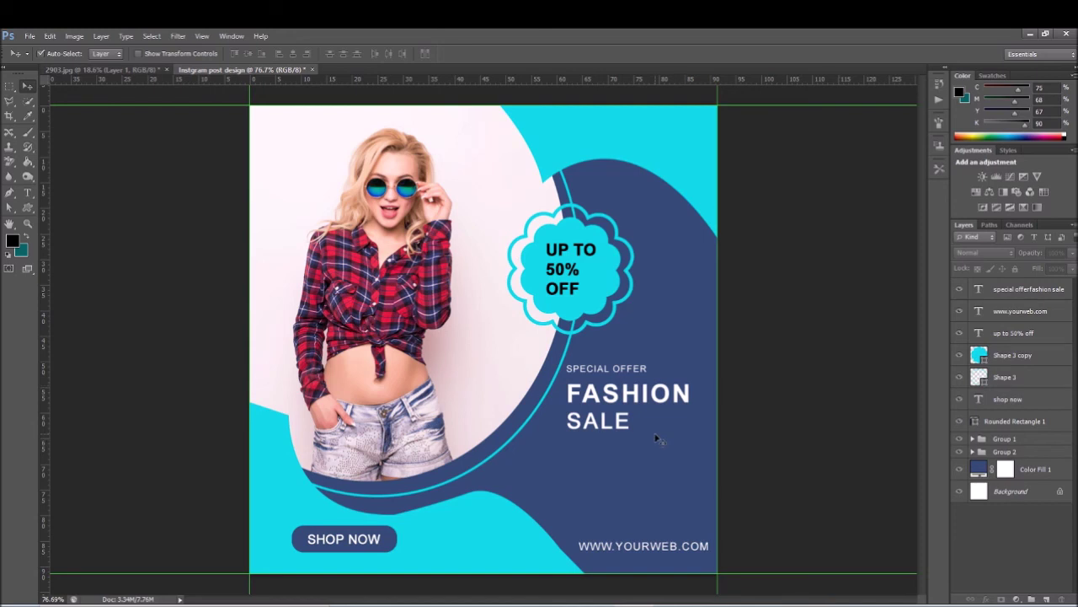
click(1026, 423)
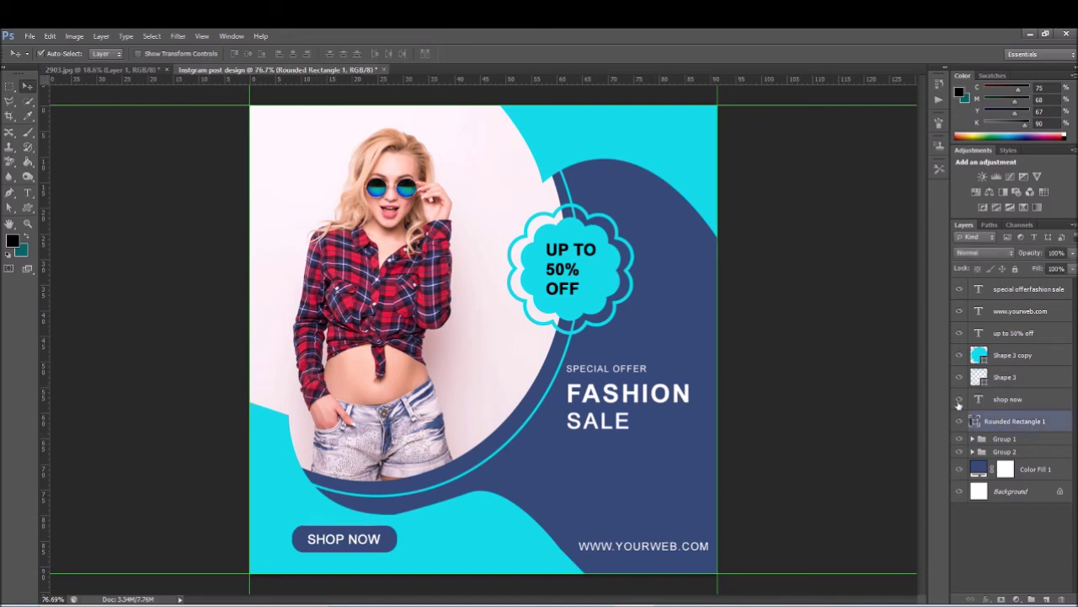
Step: Give the button shape a drop shadow with spread 4 px and size 19 px
right_click(1011, 414)
key(Escape)
click(681, 287)
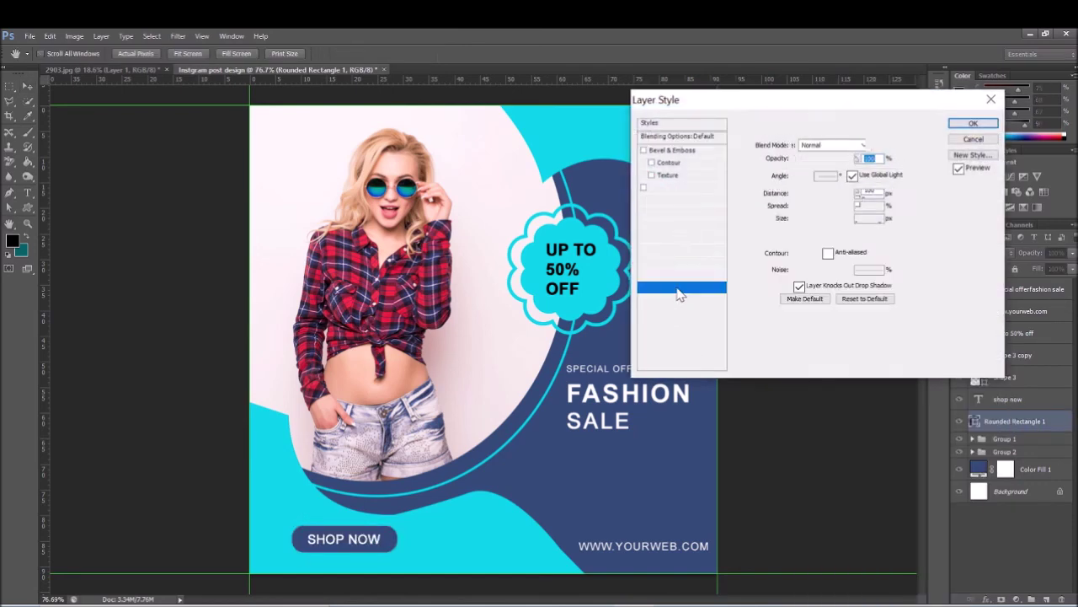
click(867, 194)
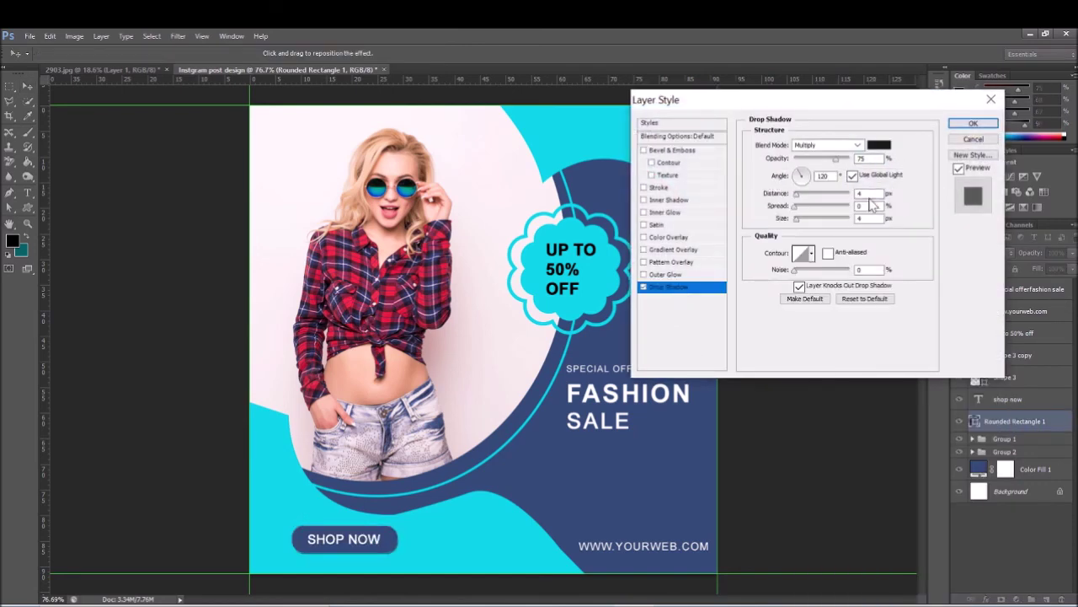
key(Up)
click(867, 218)
key(Up)
key(Up)
key(Up)
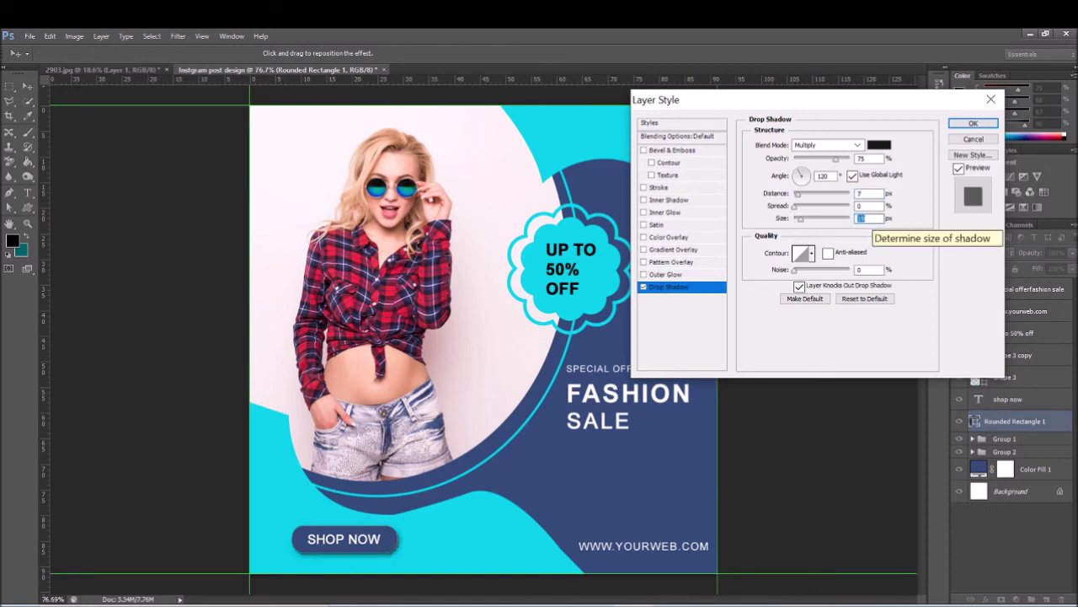
text(21)
key(shift+Tab)
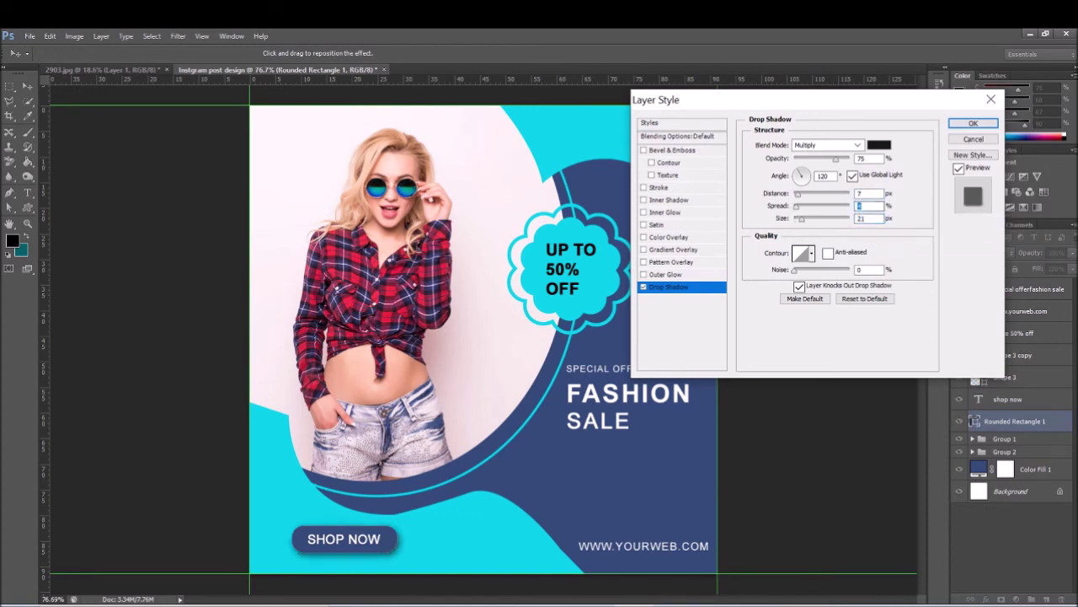
text(4)
key(shift+Tab)
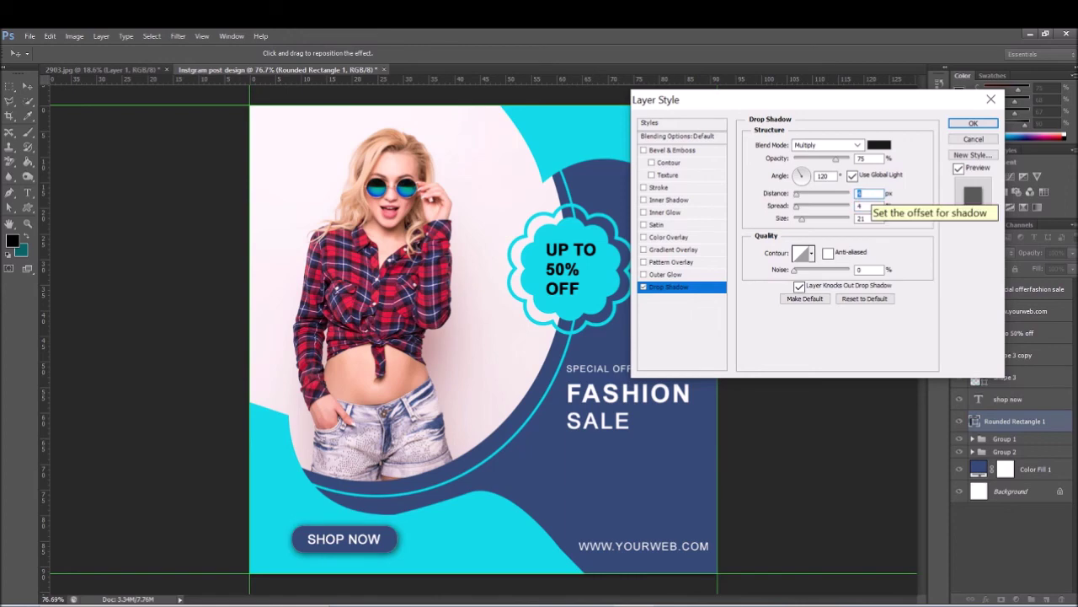
key(Tab)
key(Tab)
key(Down)
key(Down)
key(shift+Tab)
key(shift+Tab)
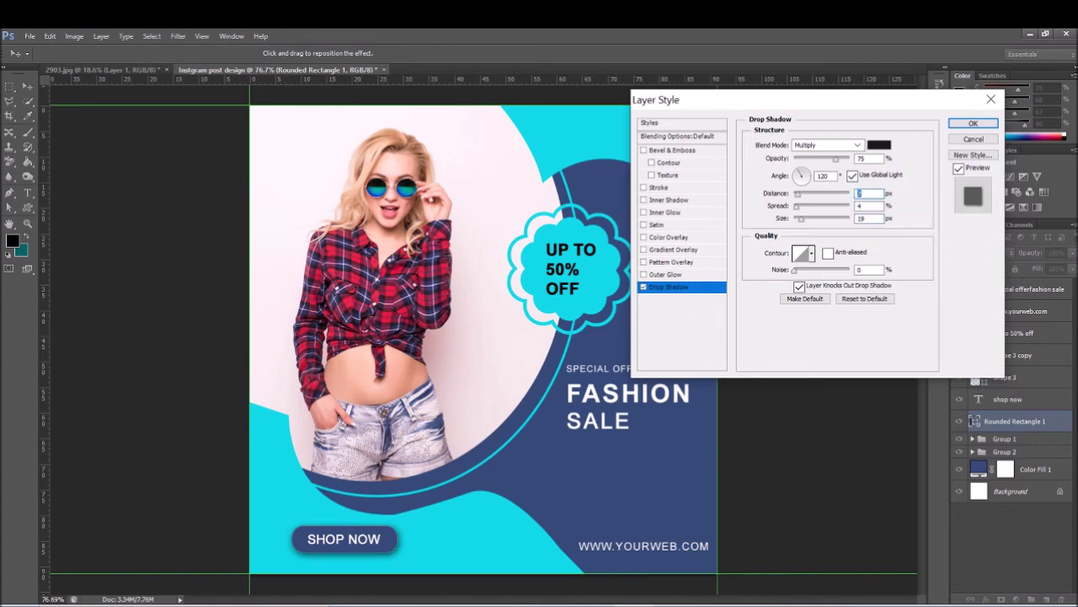
key(Return)
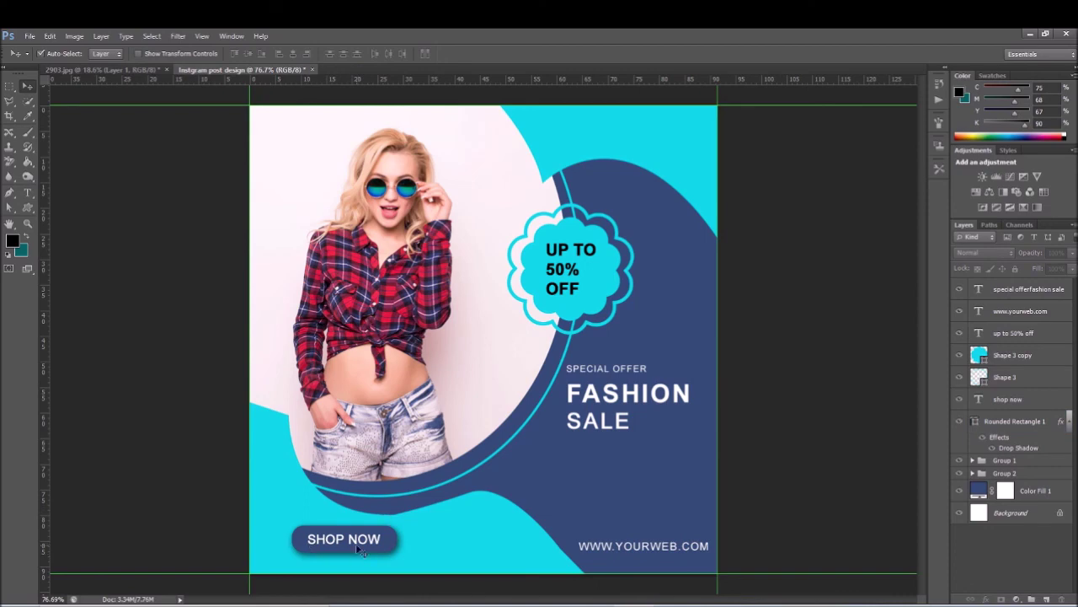
Step: Zoom in to check the shadow, zoom back out, and collapse the button's effects list
scroll(358, 550, up, 2)
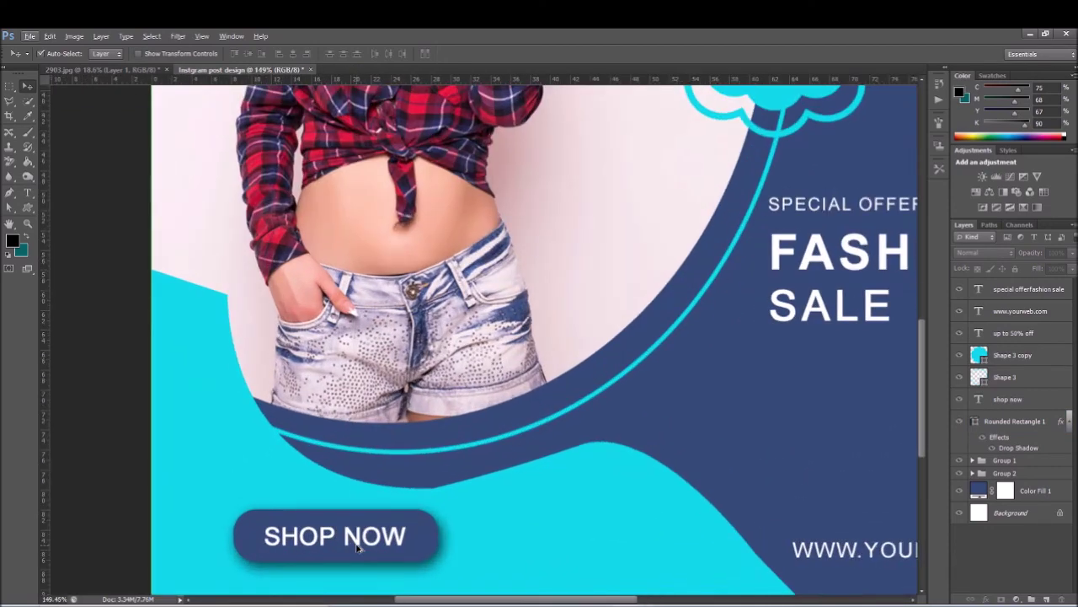
scroll(456, 491, down, 1)
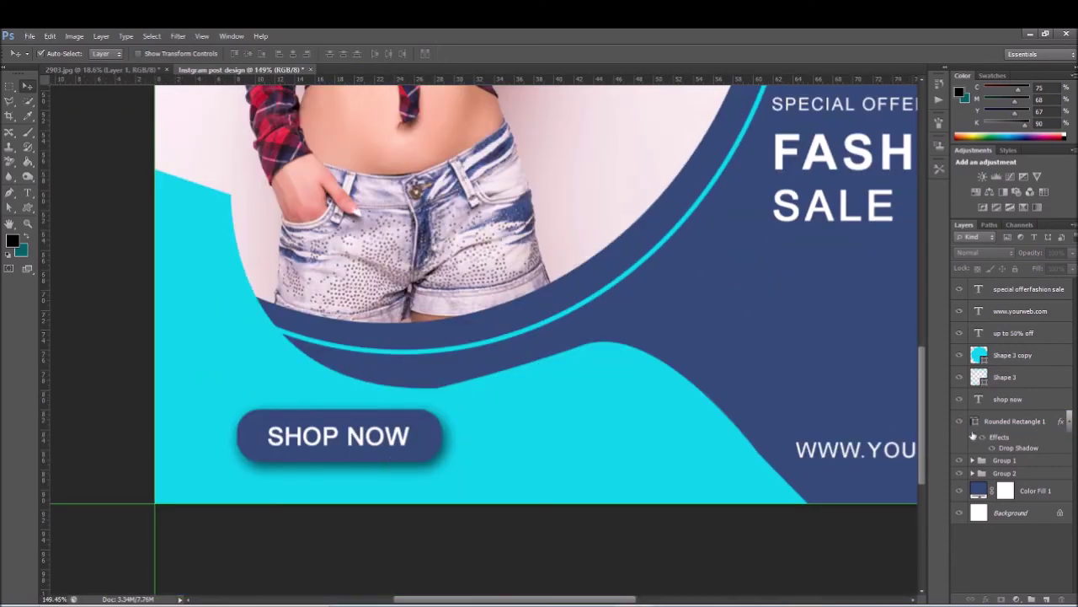
scroll(687, 440, down, 1)
scroll(687, 440, down, 1)
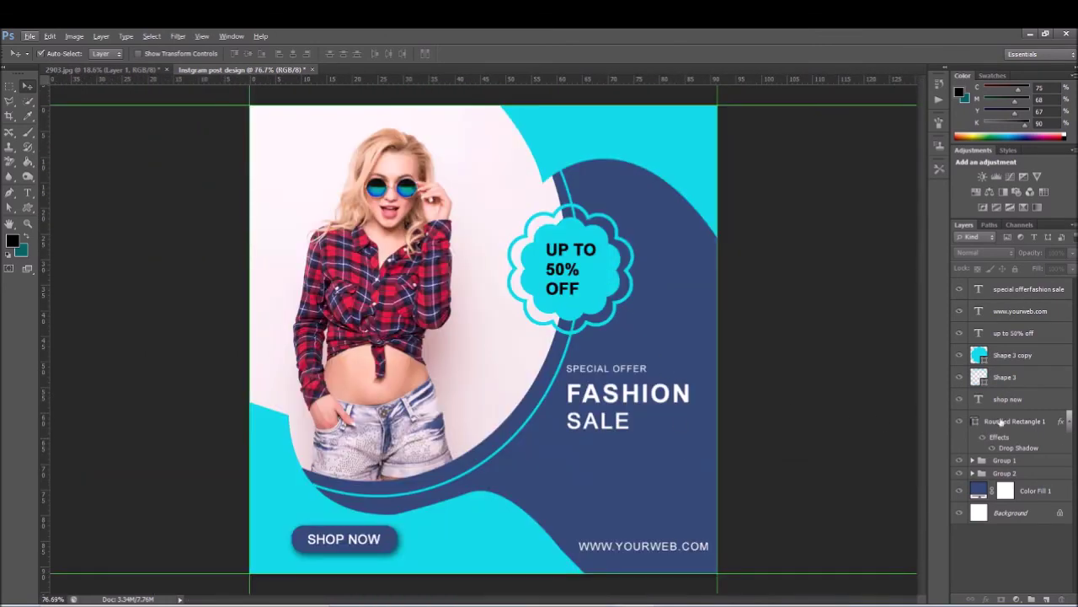
click(1067, 420)
Step: Group shop now with Rounded Rectangle 1, then group the text and Shape 3 badge layers
click(1015, 420)
shift+click(1011, 398)
key(ctrl+g)
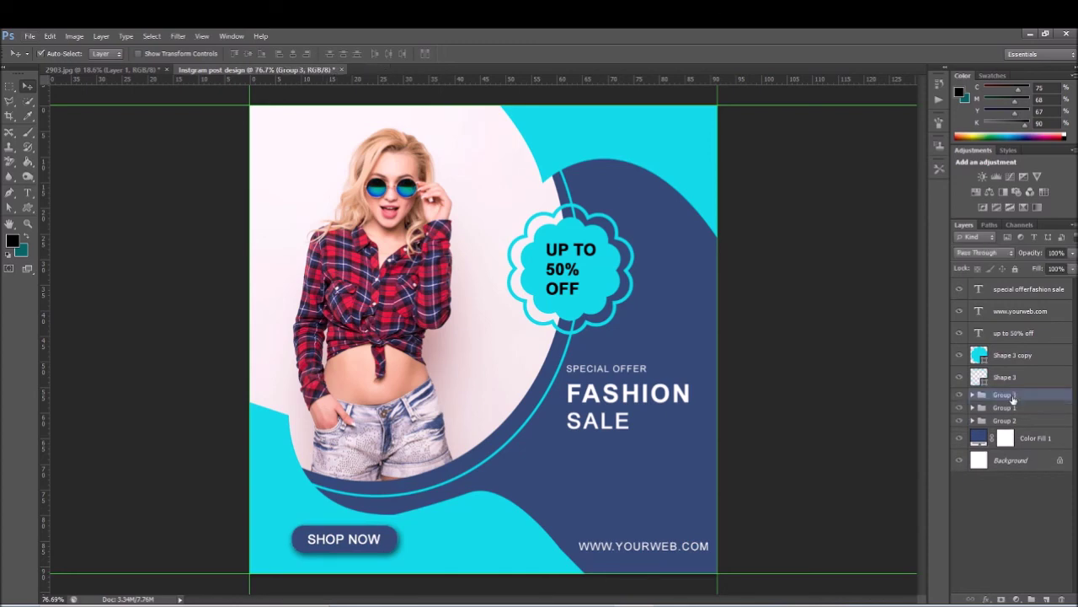
click(1015, 376)
shift+click(1021, 357)
shift+click(1022, 289)
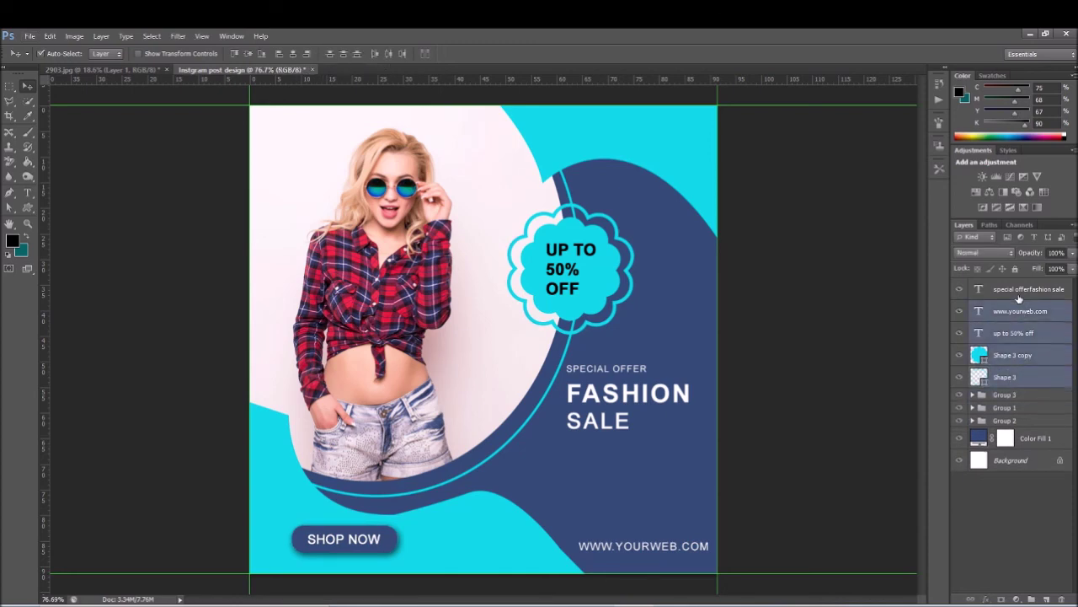
key(ctrl+g)
Step: Preview a brighter blue for Color Fill 1, then cancel to keep the dark navy
click(992, 342)
double_click(980, 340)
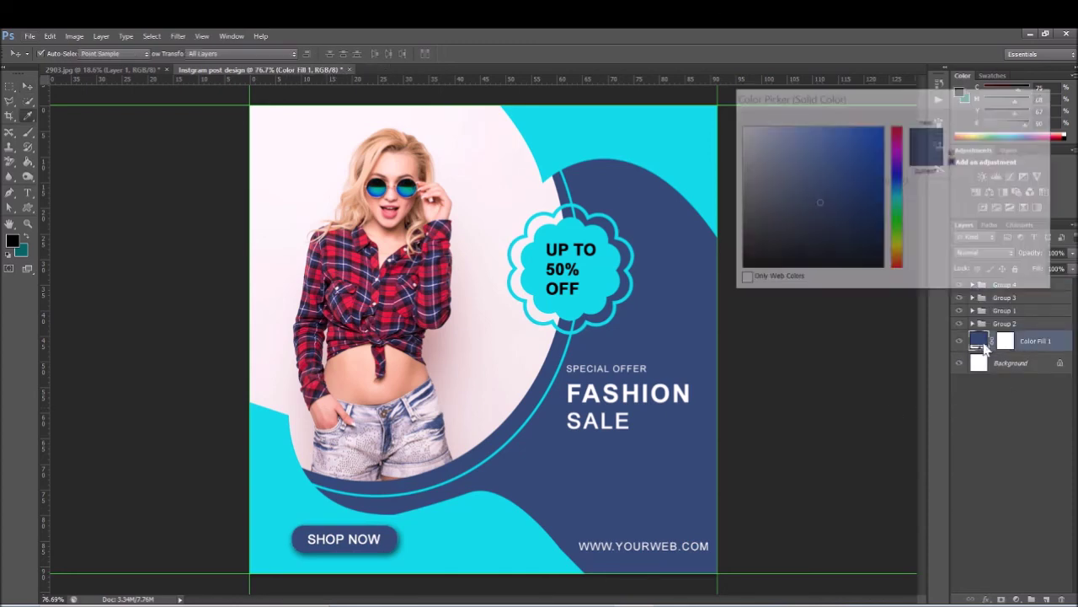
mouse_move(843, 219)
mouse_down()
mouse_move(883, 226)
mouse_move(857, 158)
mouse_up()
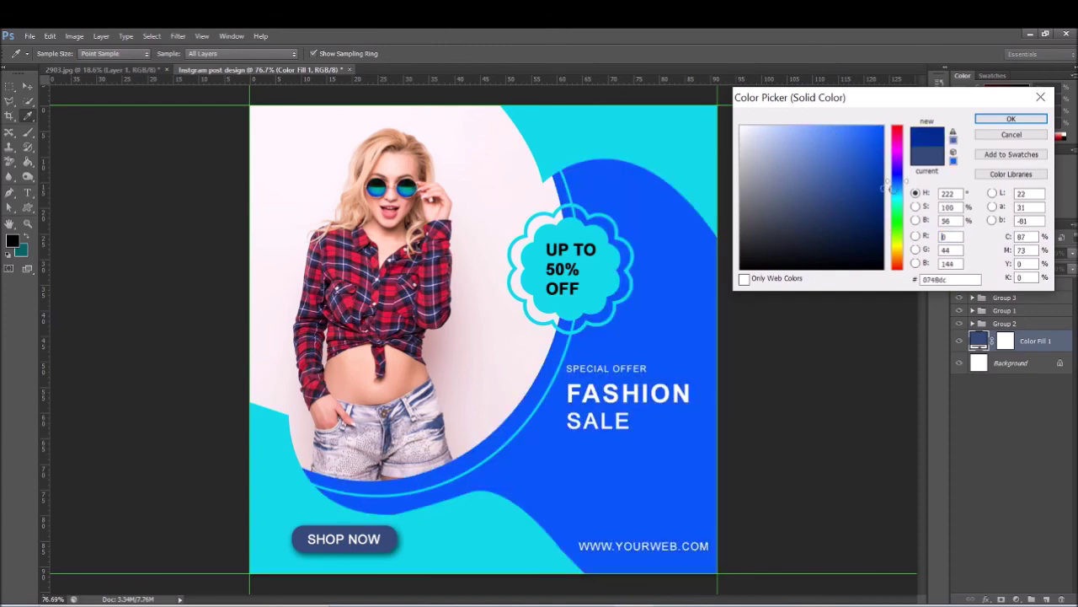
key(Escape)
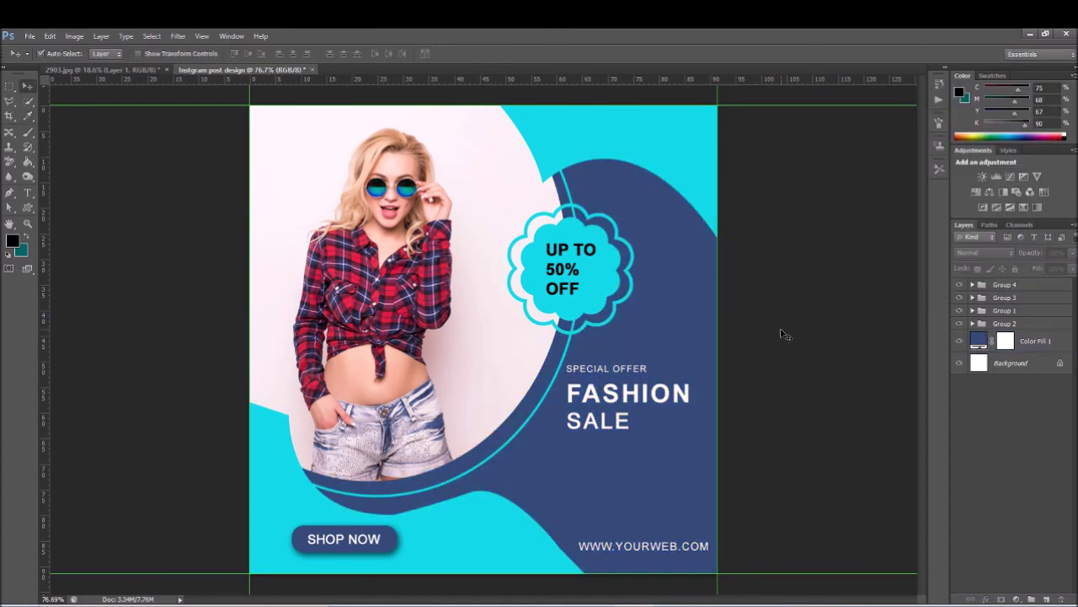
key(ctrl+minus)
key(ctrl+plus)
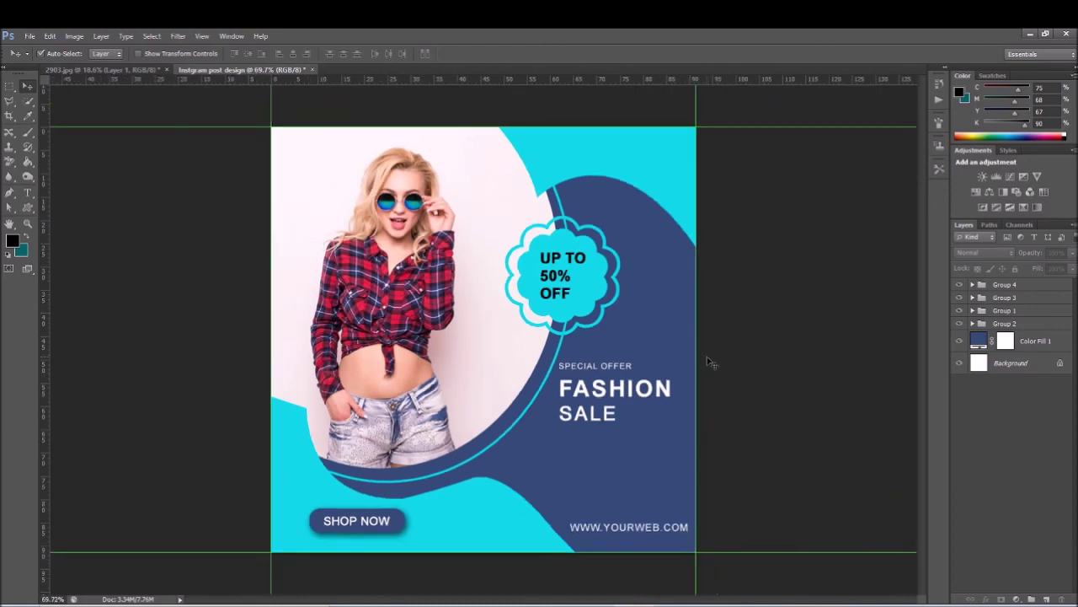
click(600, 392)
Step: Scale the SPECIAL OFFER FASHION SALE headline up to about 120%
key(ctrl+t)
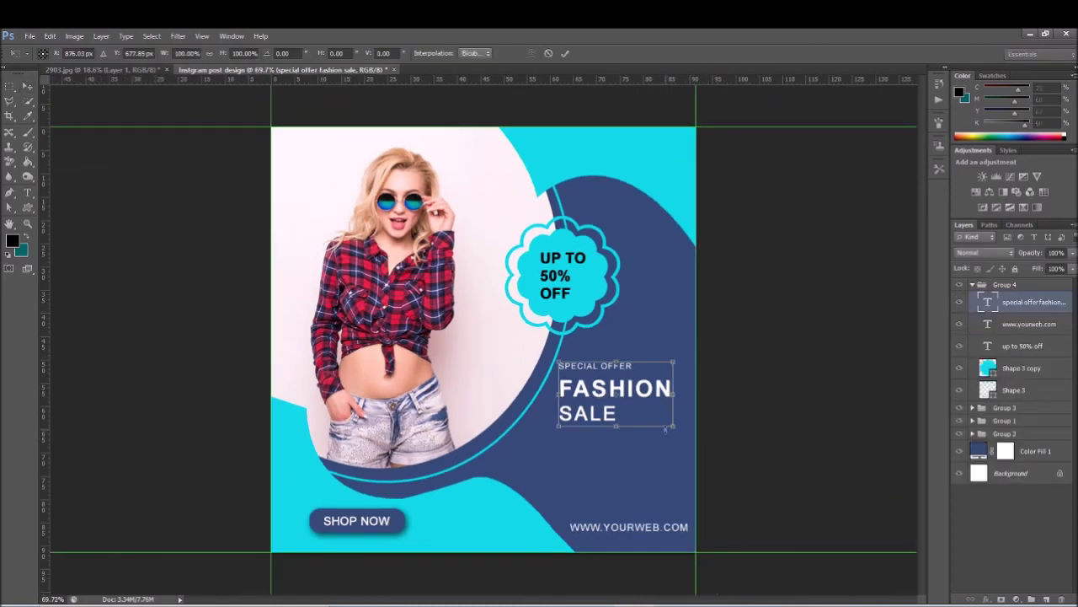
drag(675, 428, 696, 439)
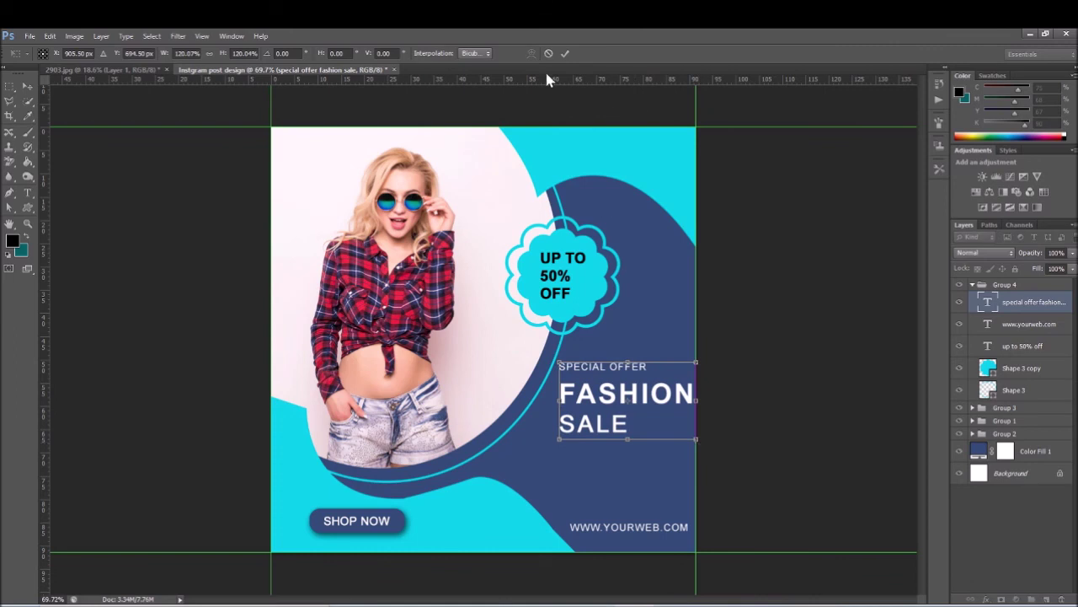
click(566, 53)
Step: Nudge the headline left and lower on the navy area, then shrink it slightly
key(Left)
key(Left)
key(Left)
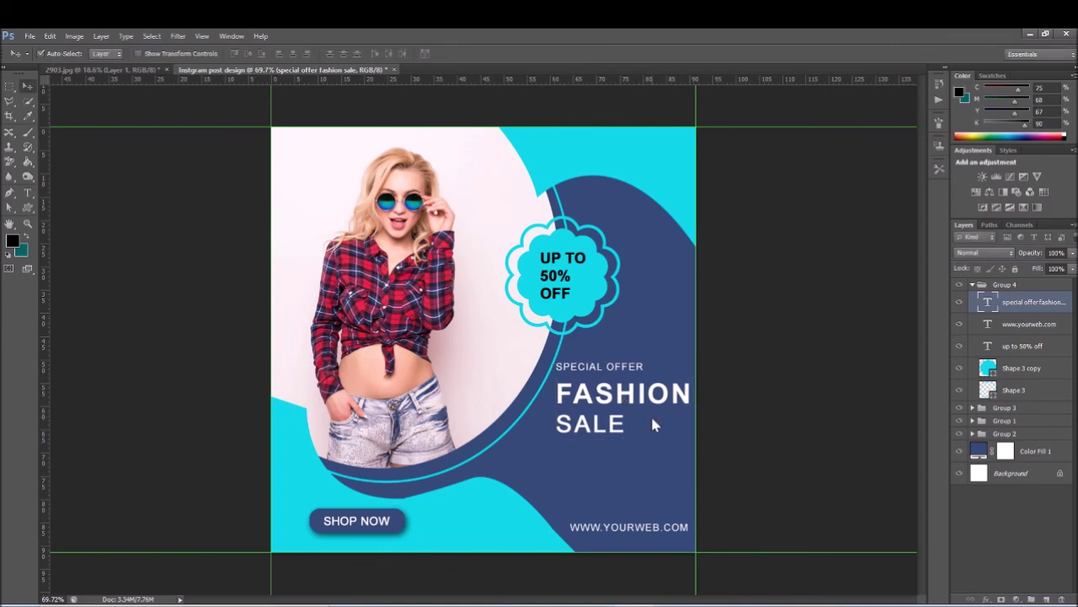
key(shift+Down)
key(ctrl+t)
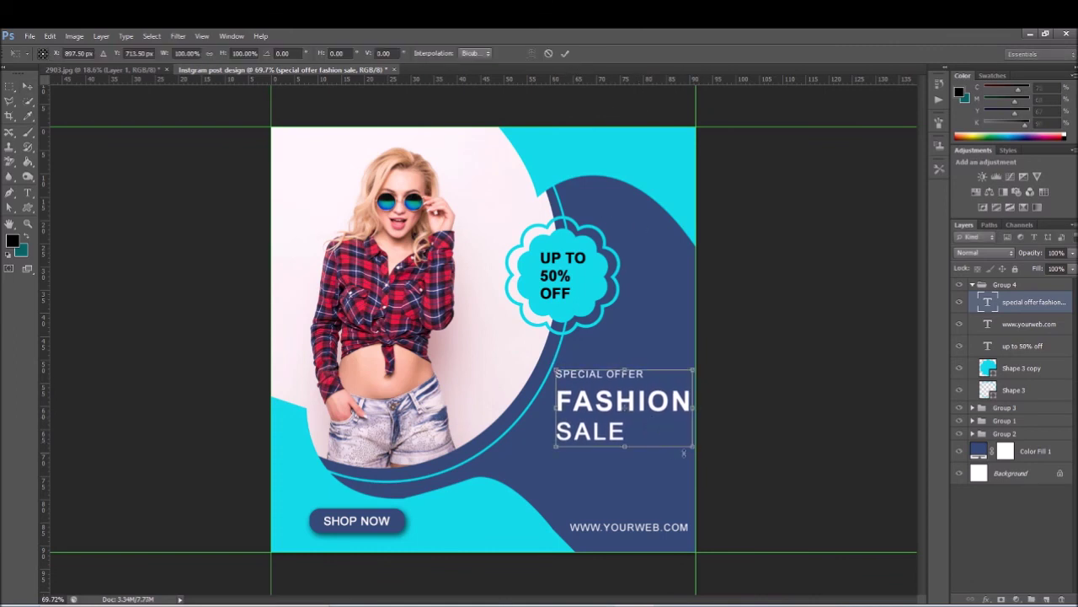
shift+drag(693, 445, 685, 441)
key(Return)
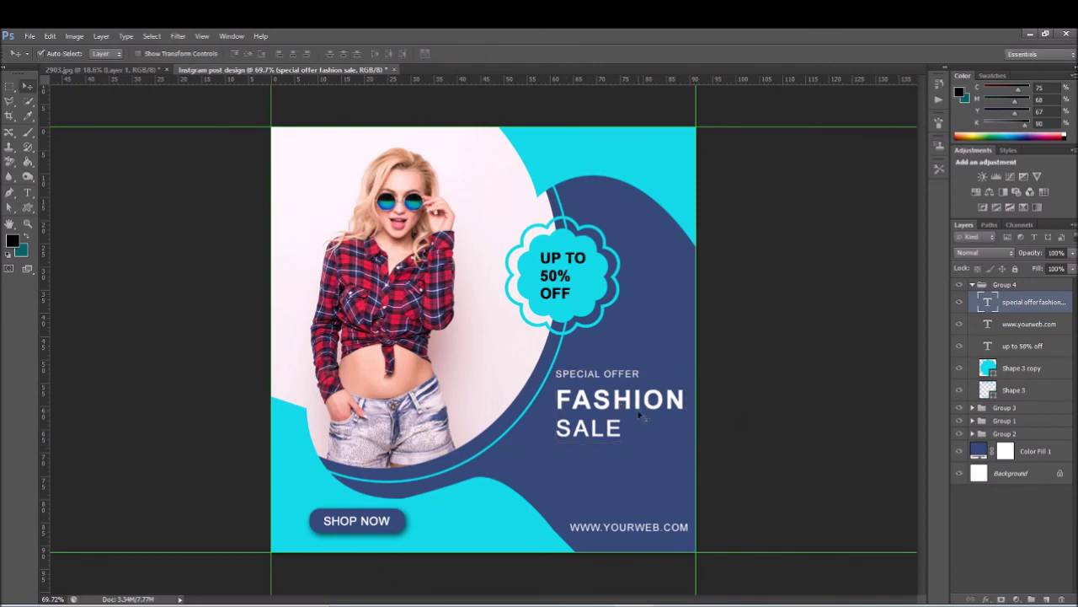